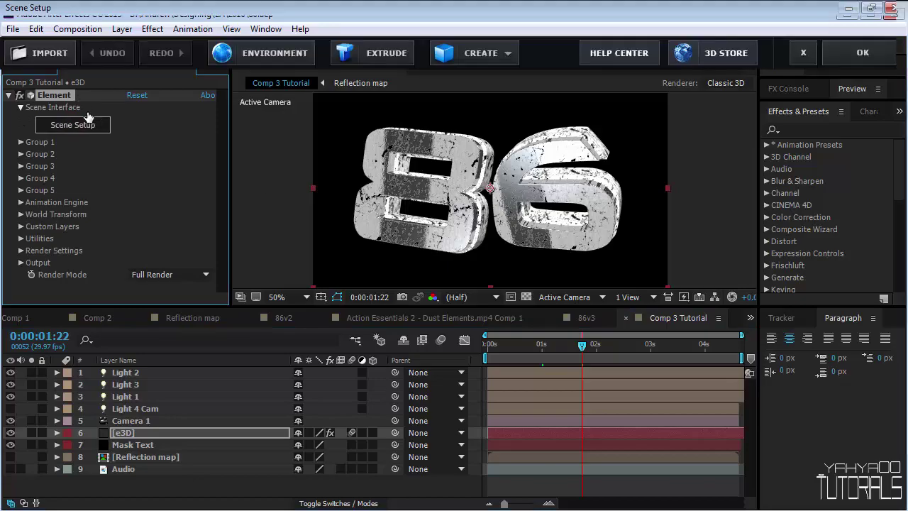
- Examine the 86 extrusion and its chrome materials from several angles in the scene setup, and return to the composition
drag(347, 244, 487, 270)
drag(110, 239, 138, 234)
drag(344, 266, 396, 203)
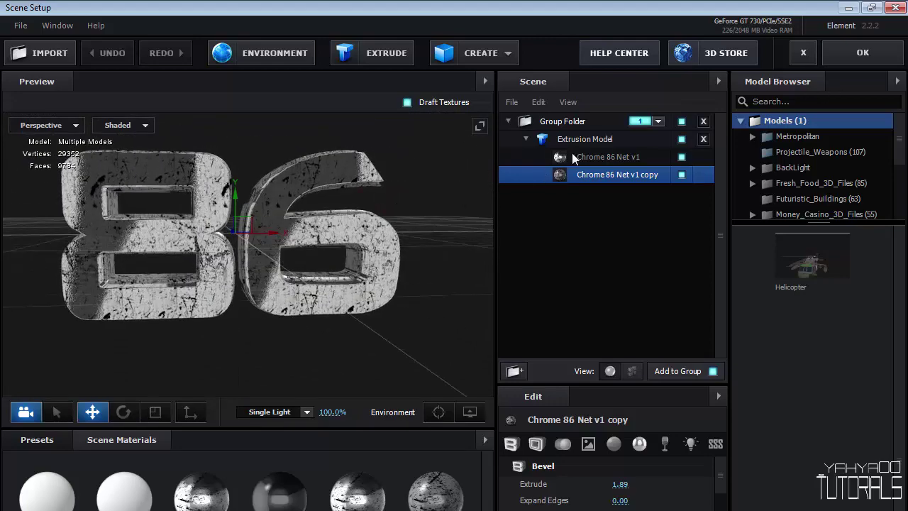
drag(572, 153, 532, 281)
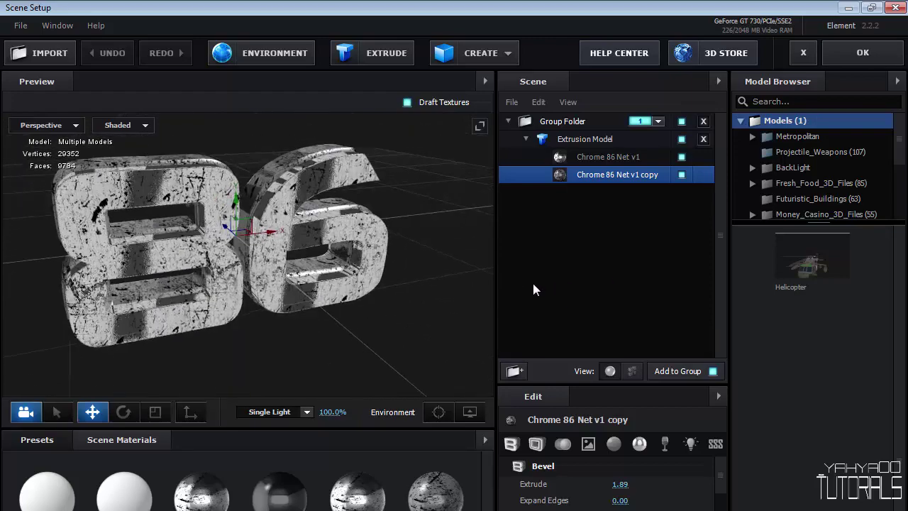
click(863, 52)
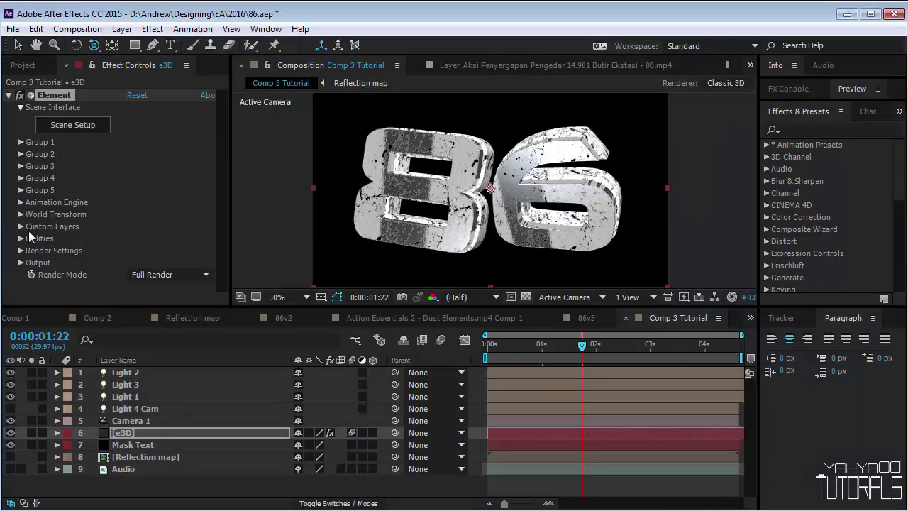
- Look through Group 1's Particle Look settings in the e3D layer's Element effect and examine the Multi-Object rotation values
click(21, 141)
scroll(72, 195, down, 10)
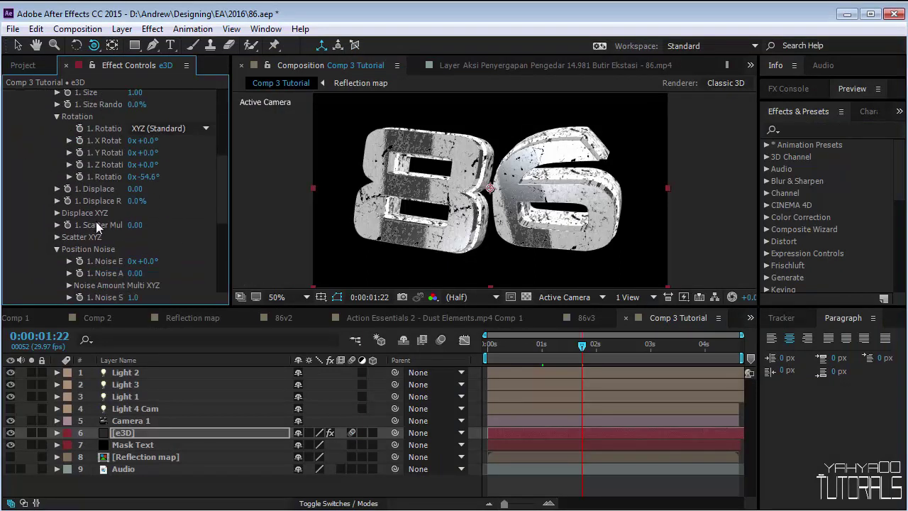
scroll(96, 222, up, 8)
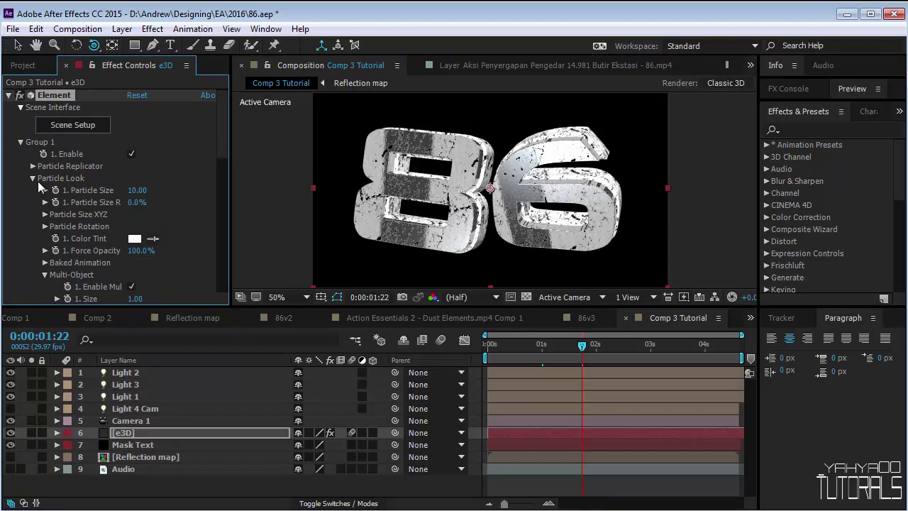
scroll(86, 212, down, 5)
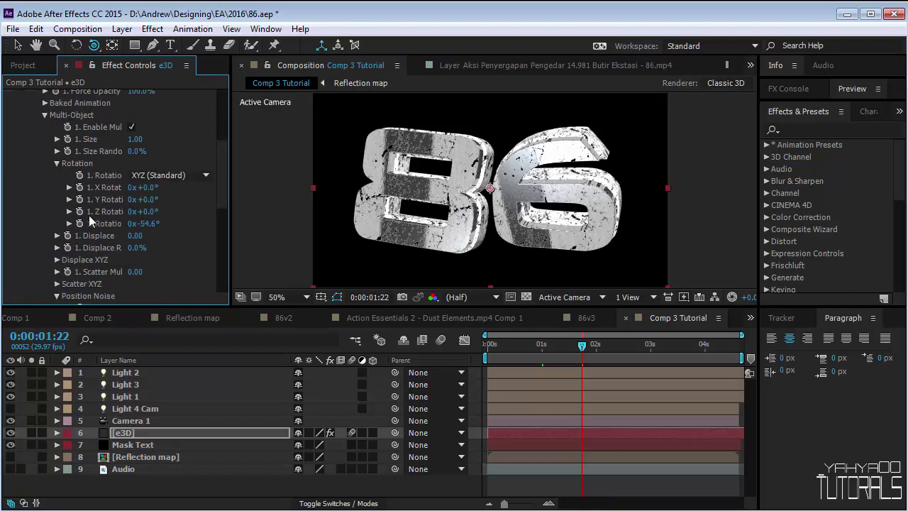
click(56, 163)
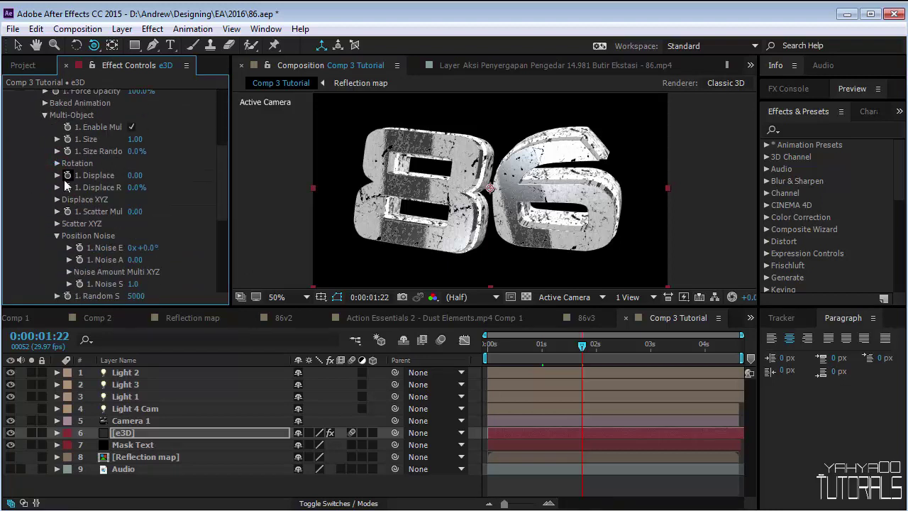
click(57, 163)
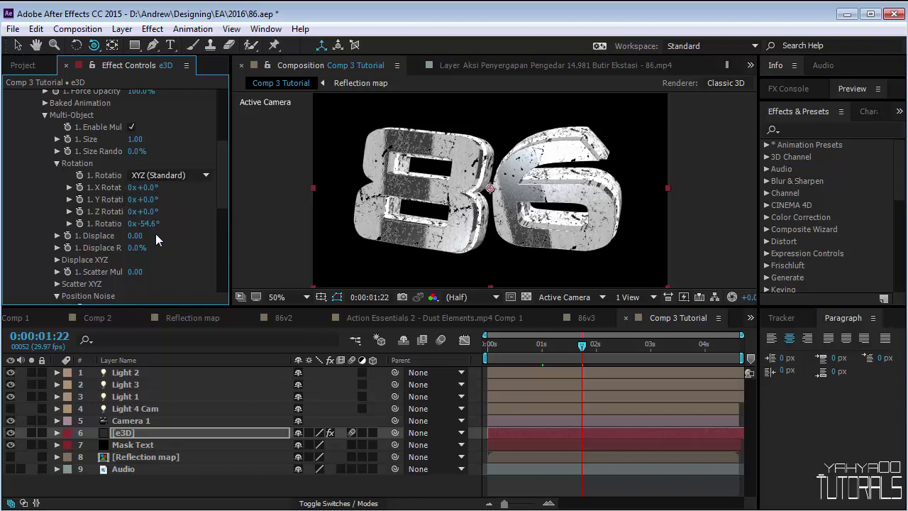
drag(145, 226, 111, 220)
- Compare the text with Multi-Object disabled and enabled, and set Group 1's Multi-Object random rotation to 0°
click(133, 128)
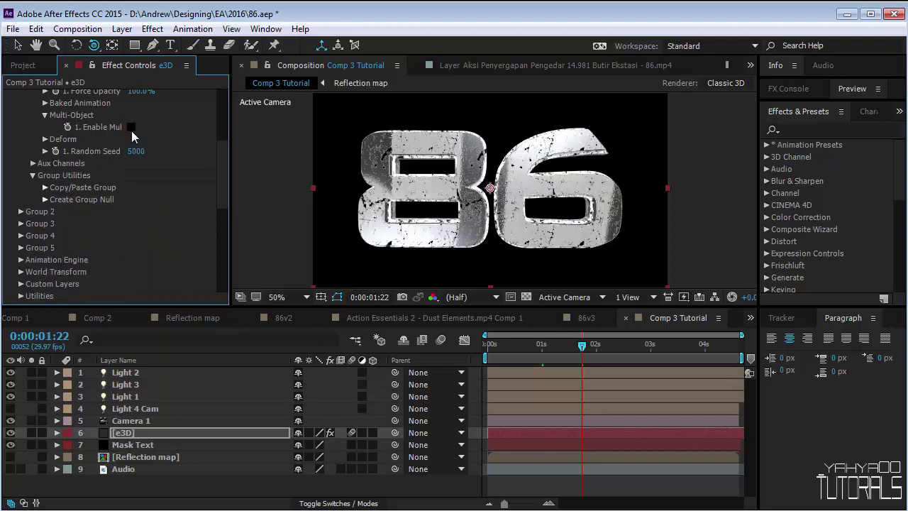
click(133, 128)
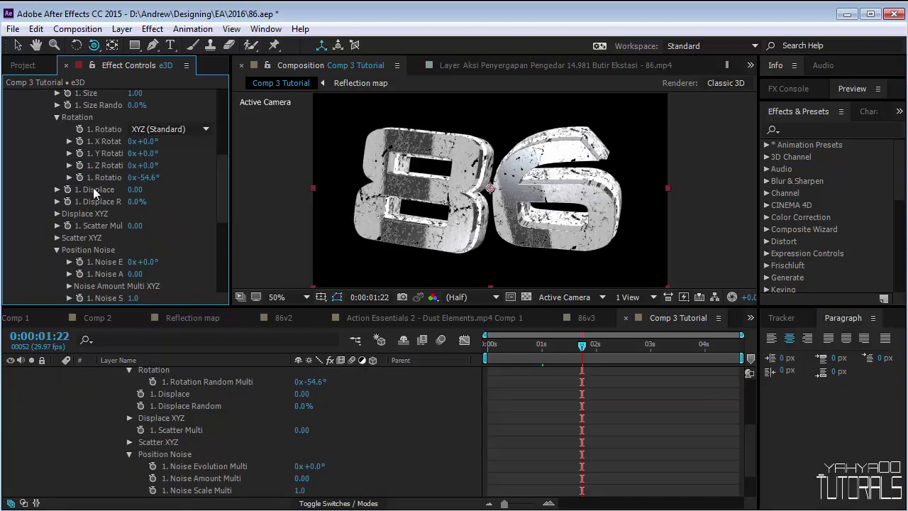
click(154, 178)
text(0)
key(Return)
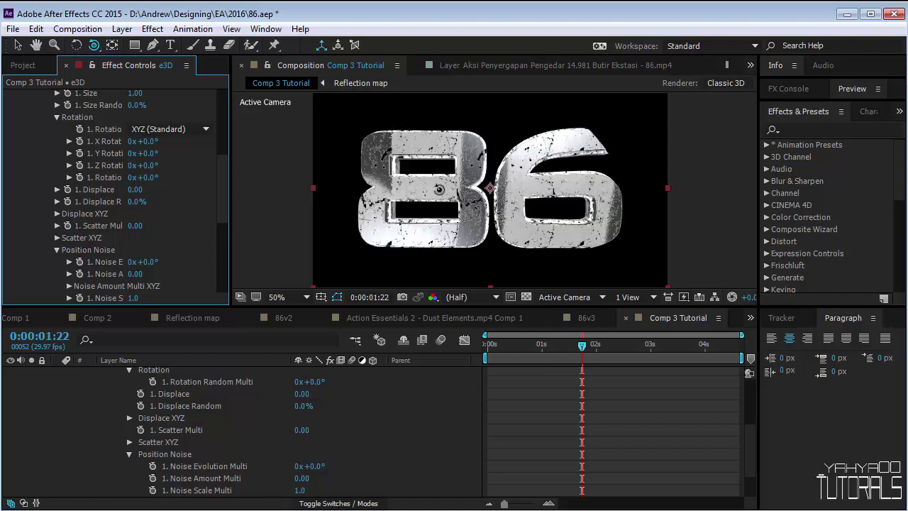
scroll(117, 434, up, 3)
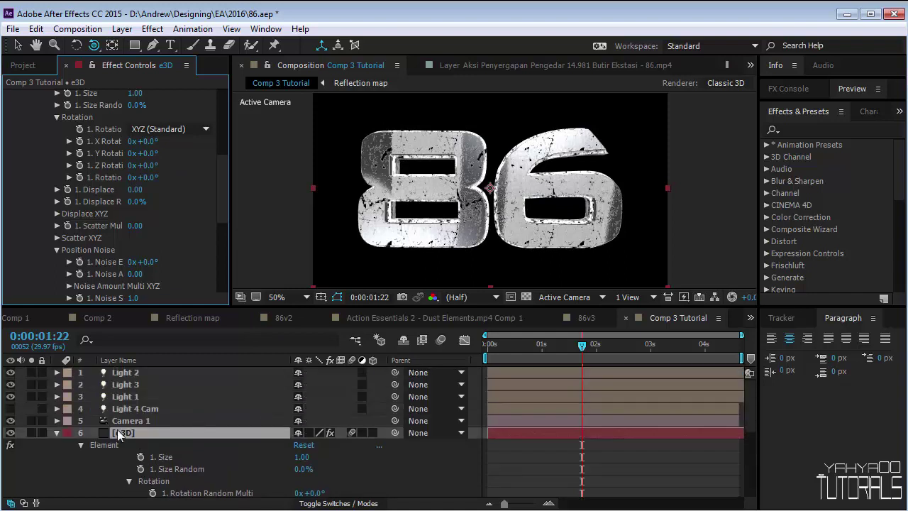
click(58, 431)
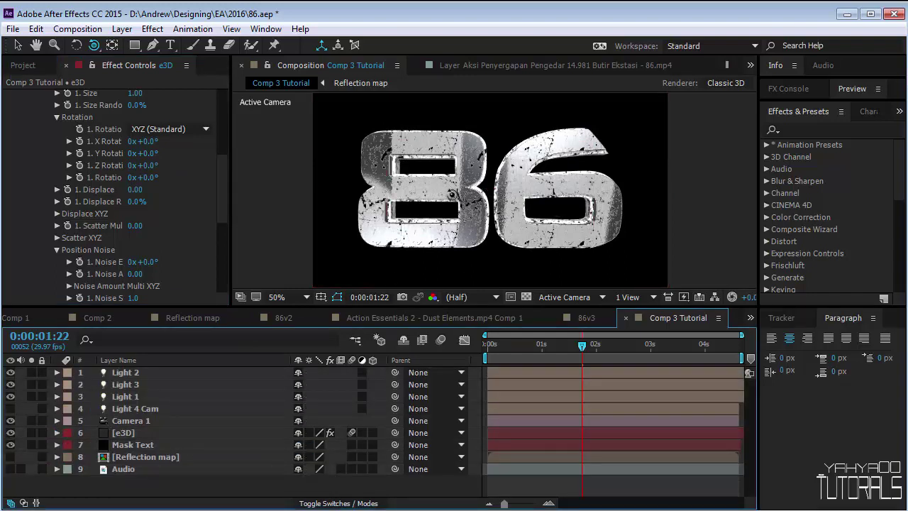
- Compare the composition with Camera 1 hidden and shown, and delete the Camera 1 layer
click(152, 420)
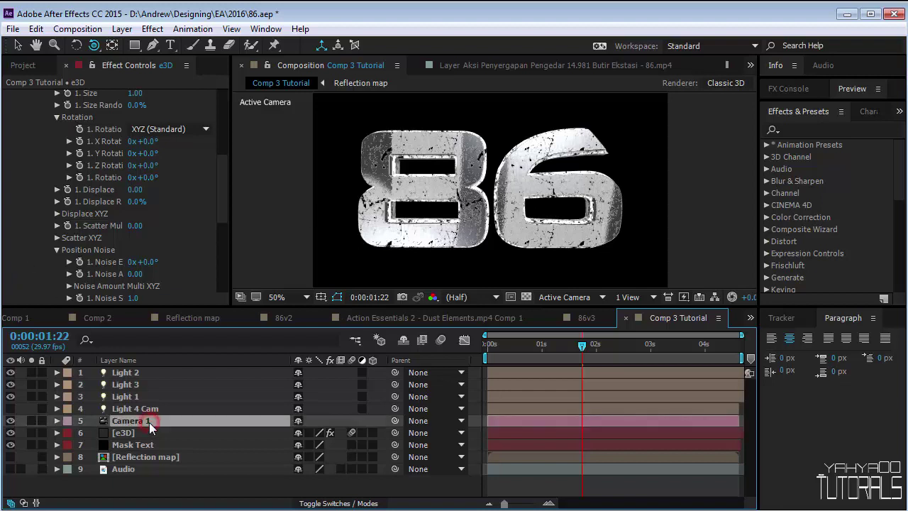
click(10, 420)
click(9, 420)
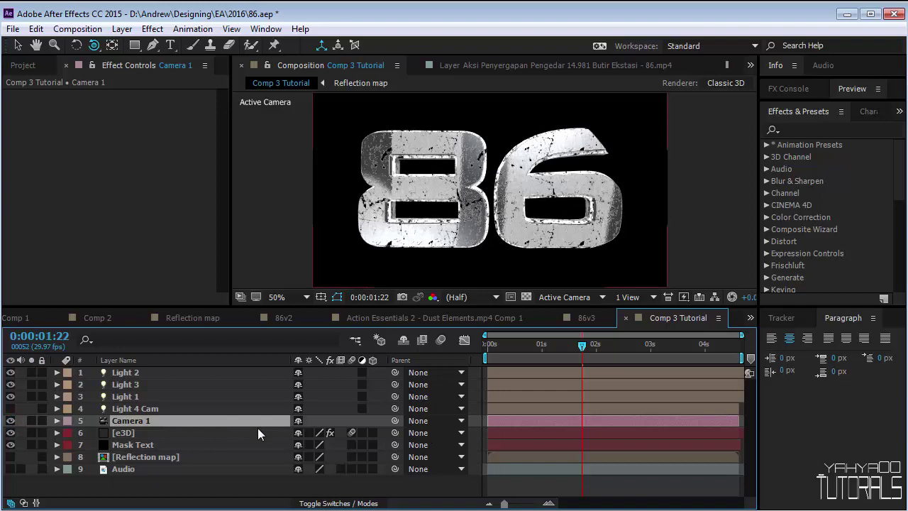
click(10, 421)
click(11, 421)
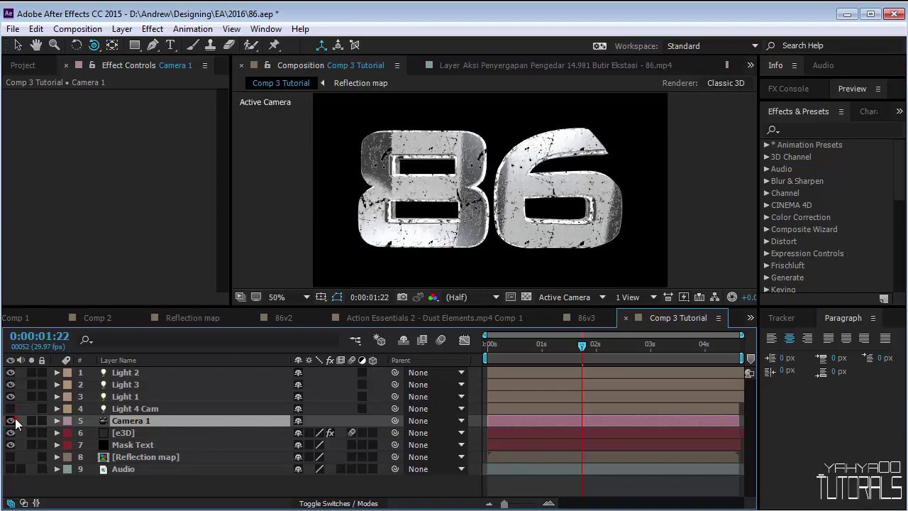
click(11, 421)
click(11, 420)
key(Delete)
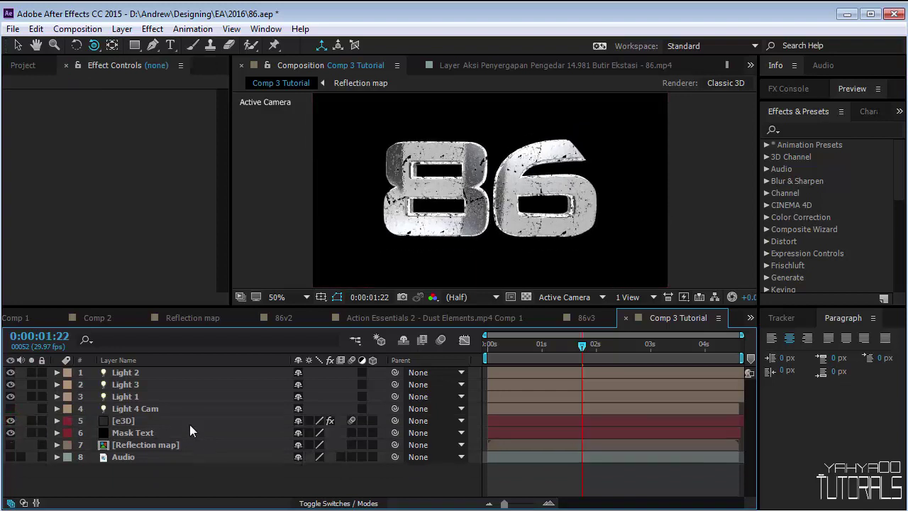
- Create a new two-node camera named Camera 1 with the Custom preset
click(122, 29)
mouse_move(142, 43)
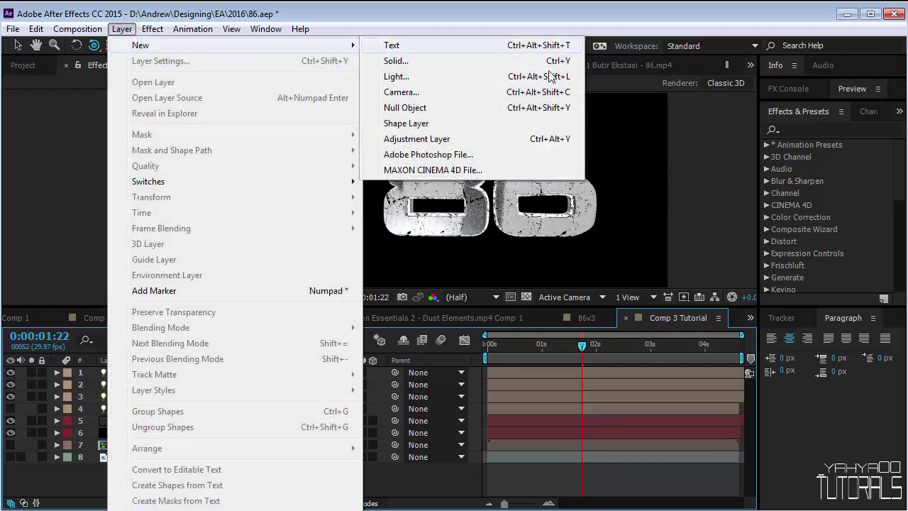
click(473, 93)
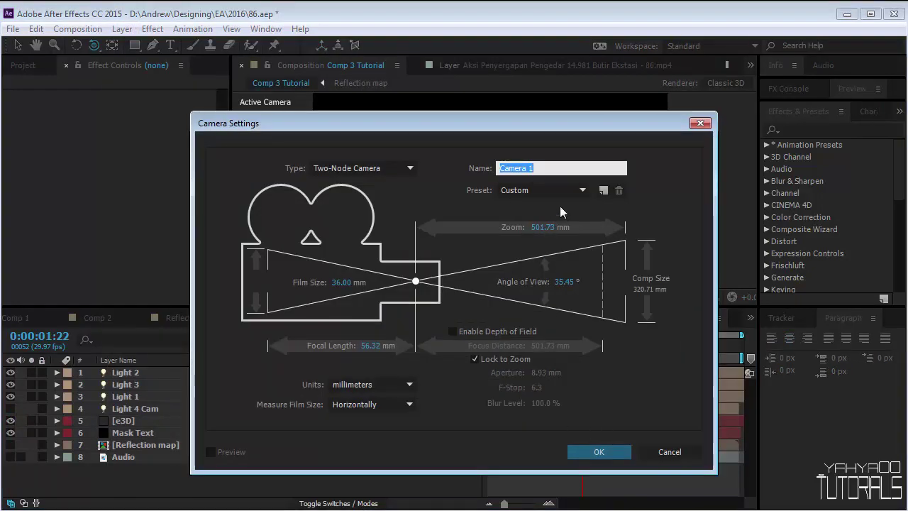
click(598, 450)
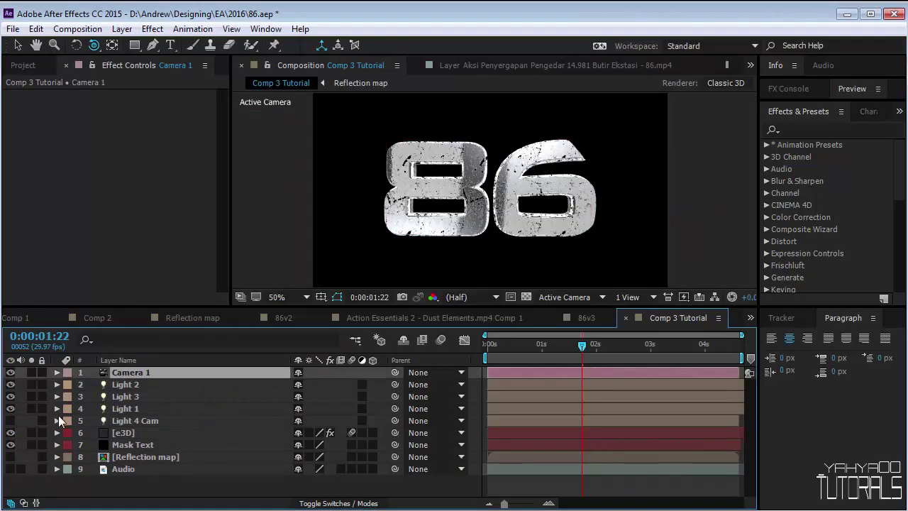
- Compare the text with the new Camera 1 layer hidden and shown, leaving the camera visible
click(7, 372)
click(7, 373)
click(7, 373)
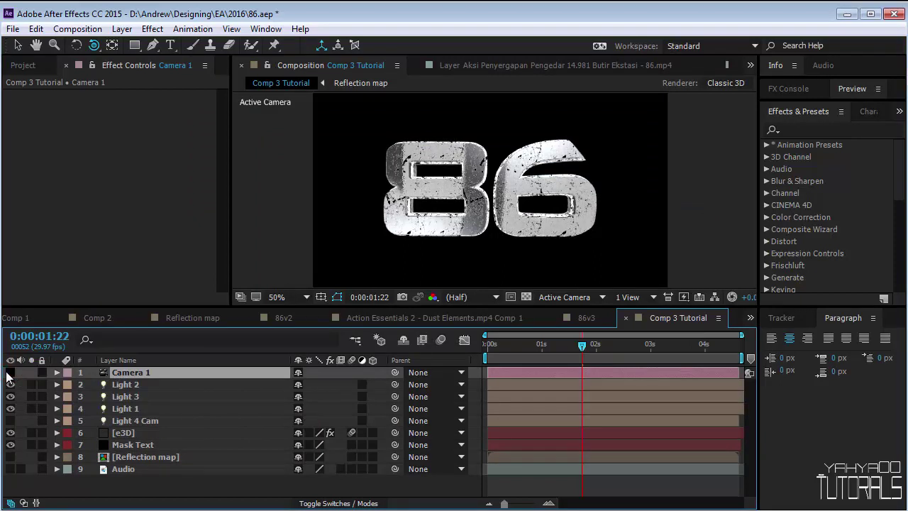
click(8, 372)
click(10, 373)
click(10, 372)
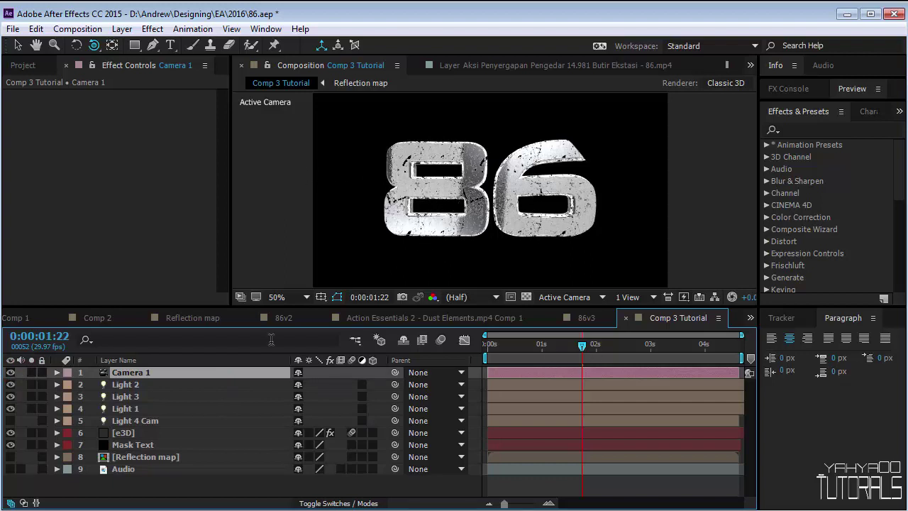
- Preview the finished animation in the 86v3 composition and return to the Comp 3 Tutorial composition
click(582, 317)
drag(590, 350, 739, 347)
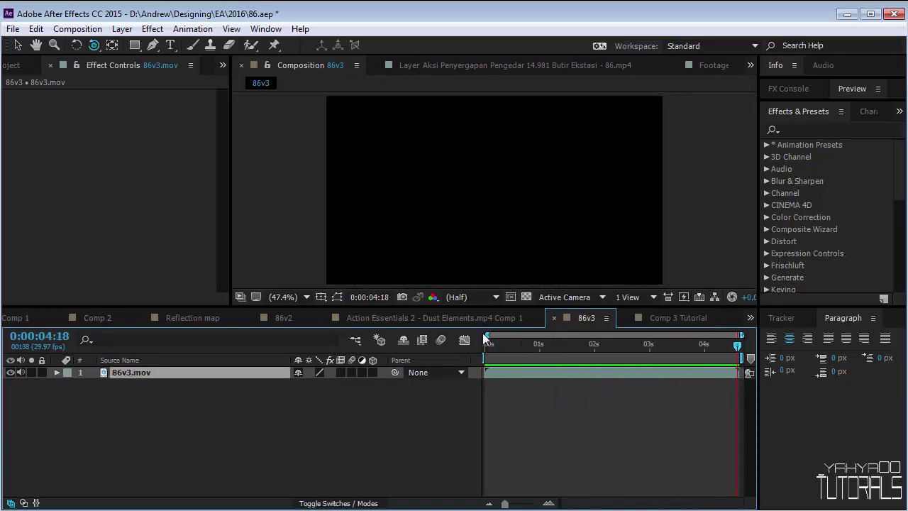
click(677, 318)
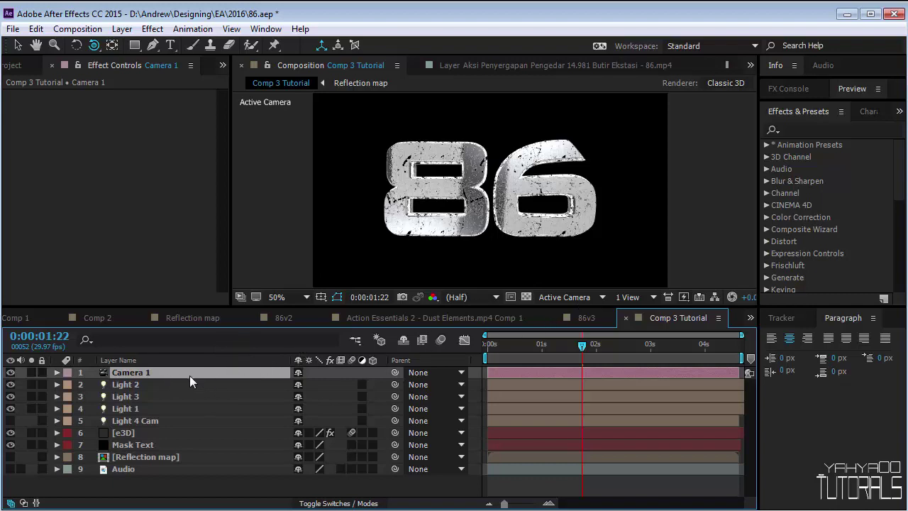
- Reveal Camera 1's Position property and check it in the graph editor
key(p)
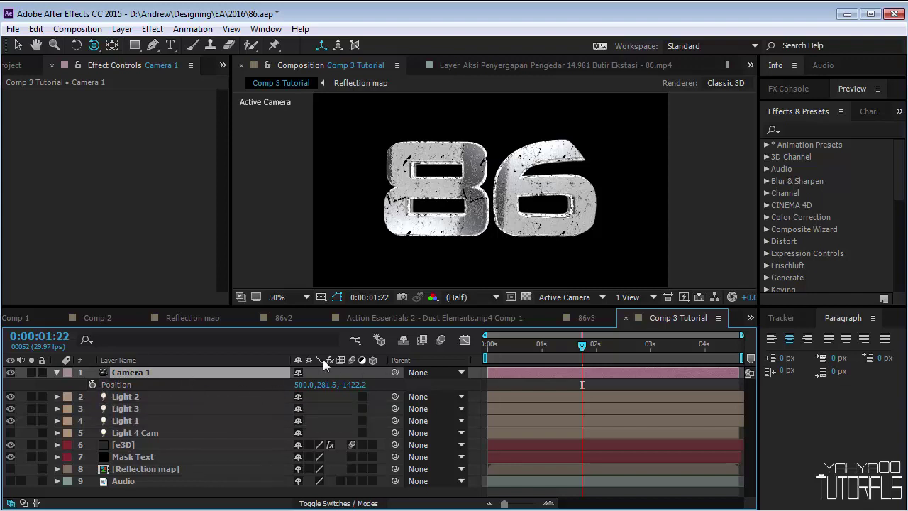
click(464, 341)
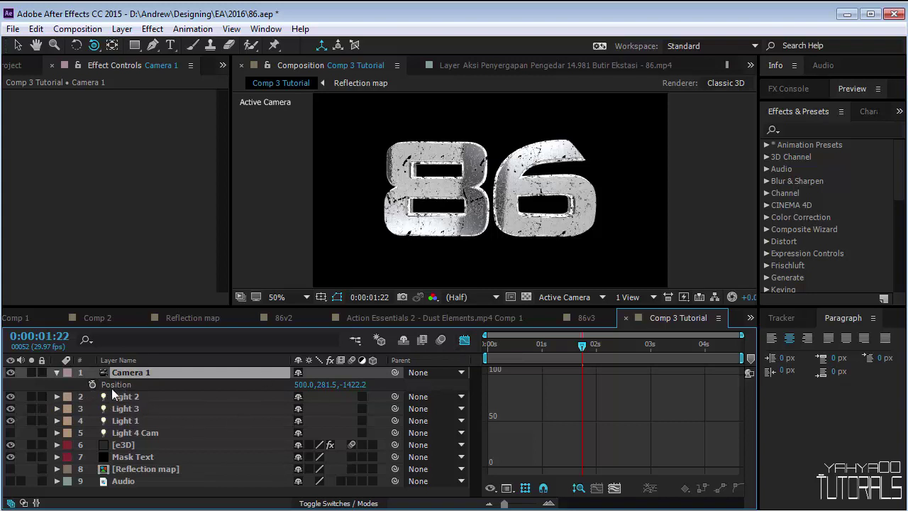
click(464, 340)
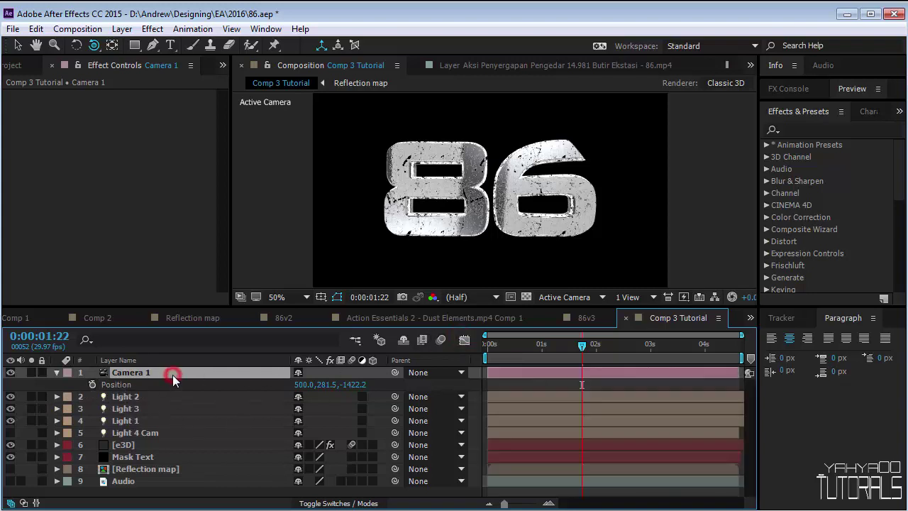
- Add a null object above Camera 1 and make it a 3D layer
click(122, 29)
mouse_move(212, 45)
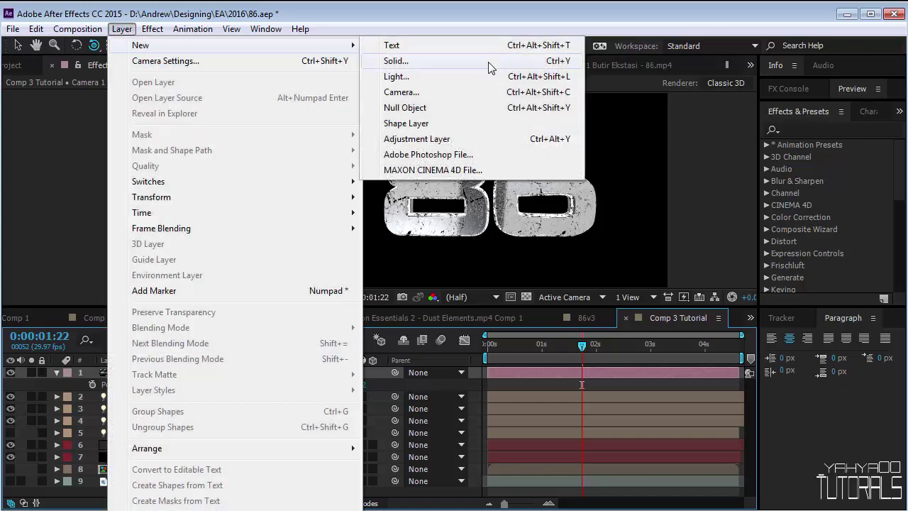
click(440, 109)
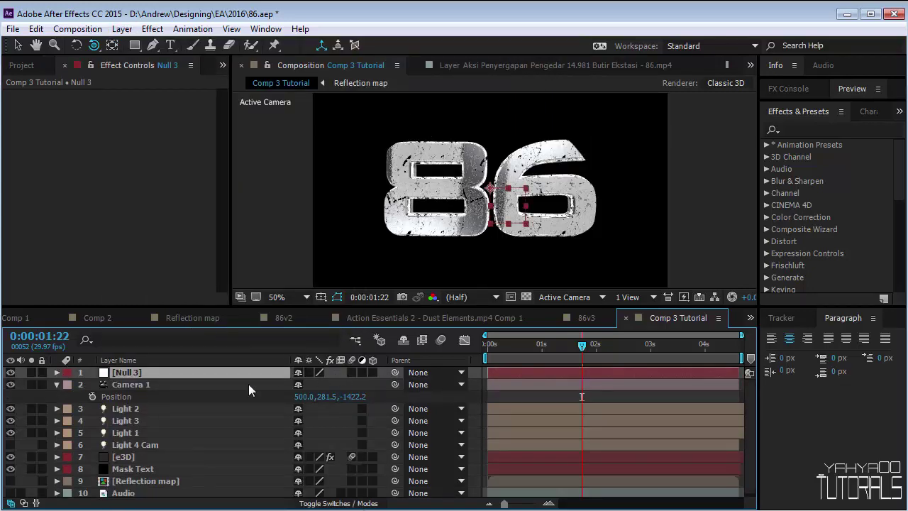
click(372, 372)
- Parent the Camera 1 layer to the new null object
click(56, 384)
click(194, 384)
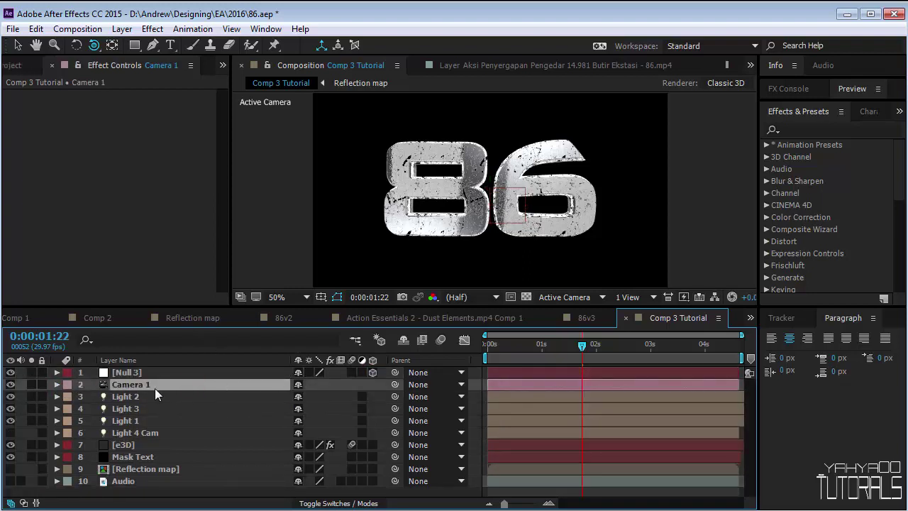
drag(395, 384, 202, 370)
- Rename the null layer as Null 3 Camera
key(Return)
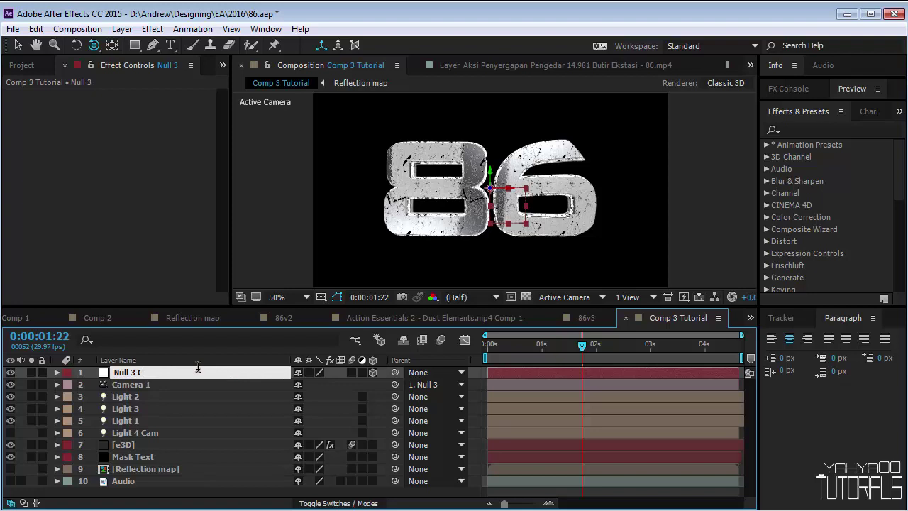
click(137, 372)
key(BackSpace)
key(Return)
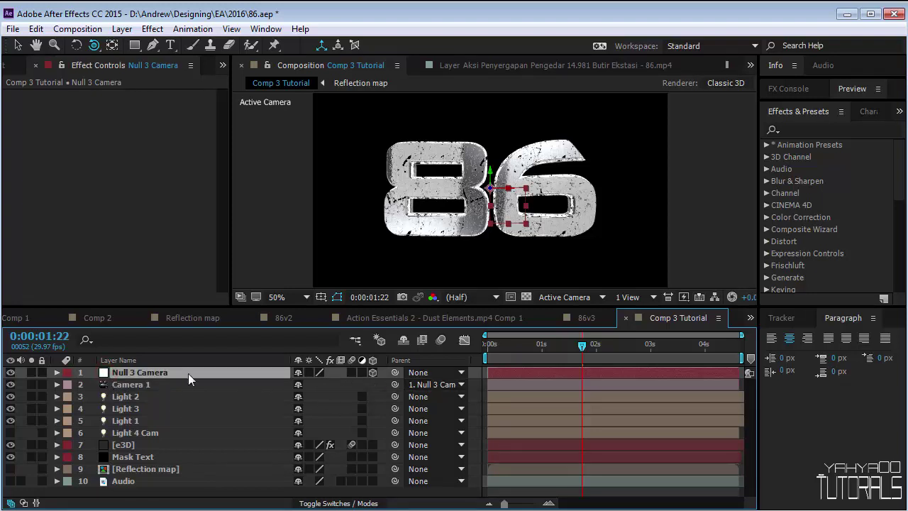
- Set the Null 3 Camera layer's Z position to 450 with the current time at 0:00:01:01
key(p)
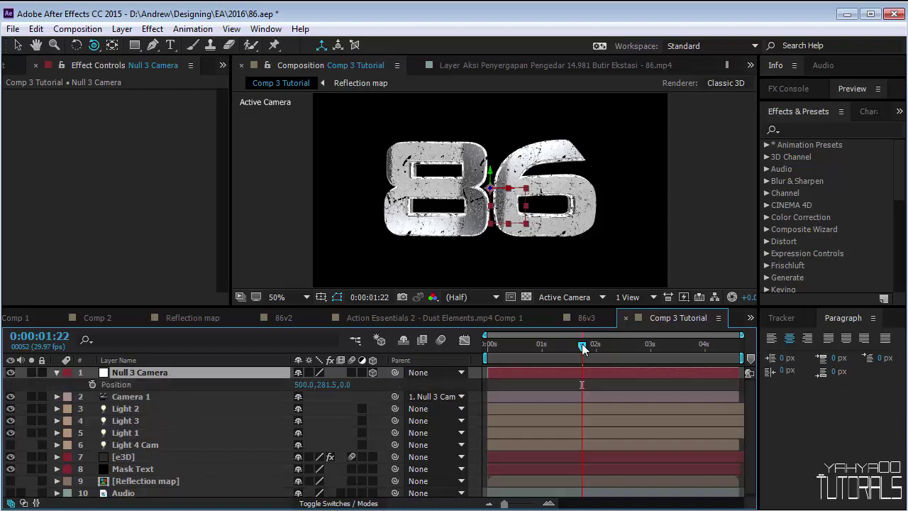
drag(581, 343, 543, 344)
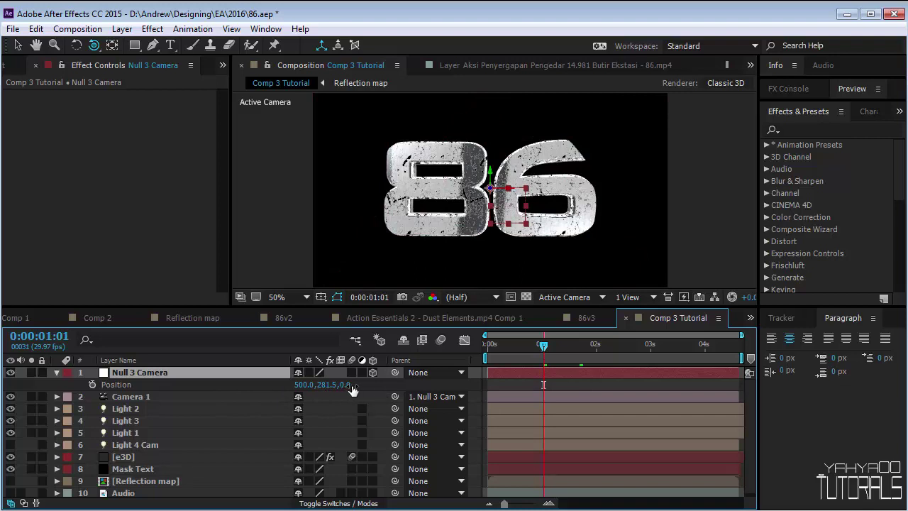
drag(346, 386, 616, 361)
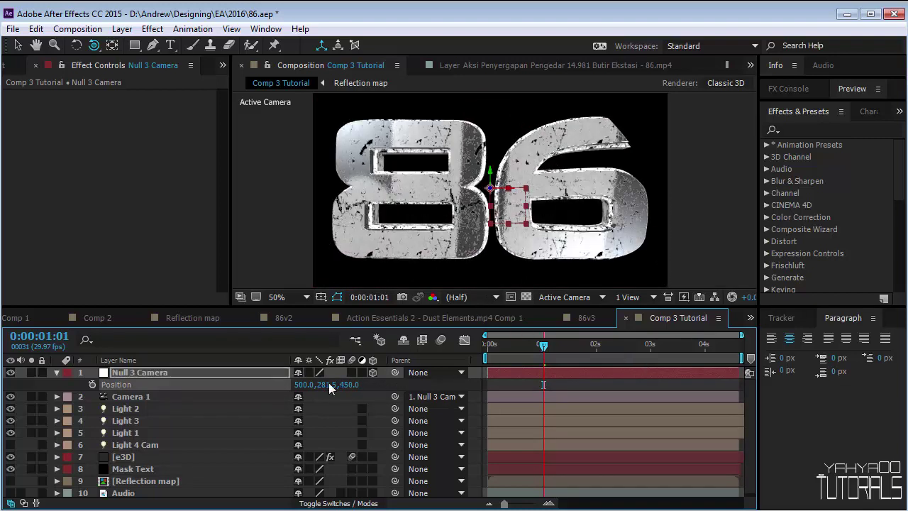
- Set the Null 3 Camera layer's Z position to 0
drag(346, 385, 253, 382)
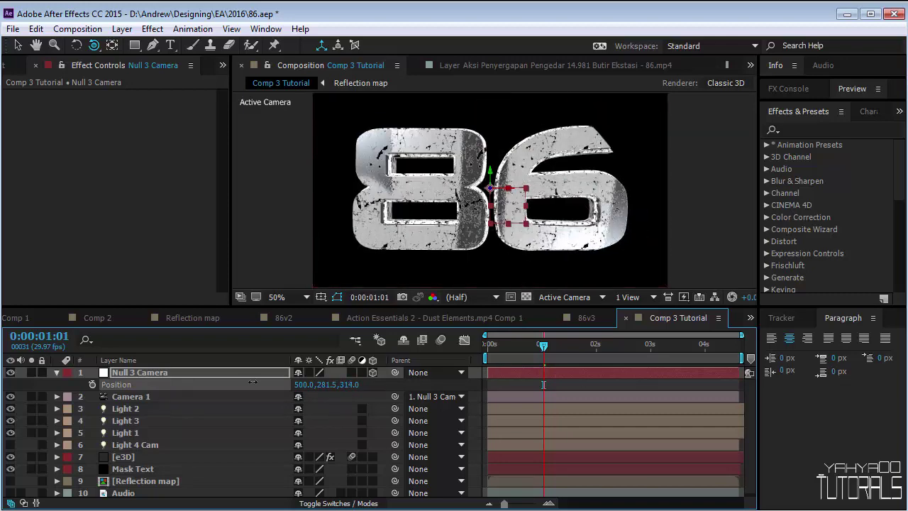
key(ctrl+z)
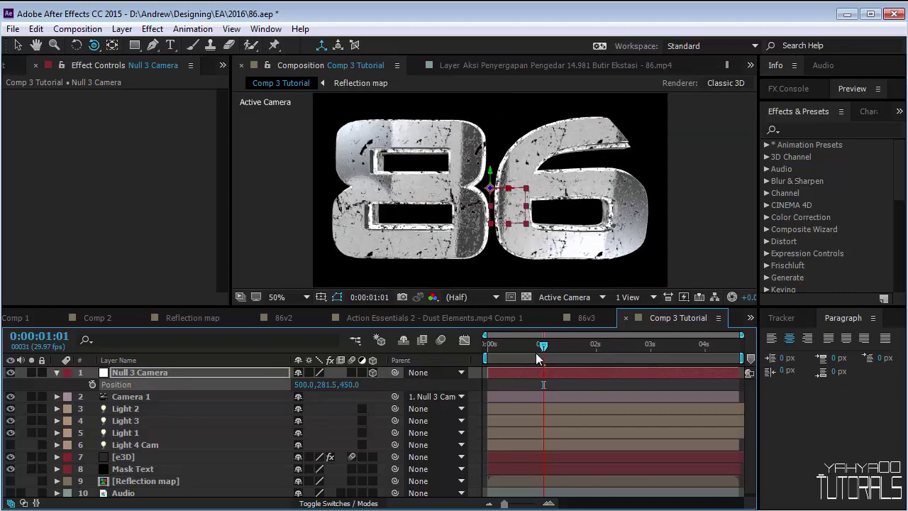
click(351, 384)
text(0)
key(Return)
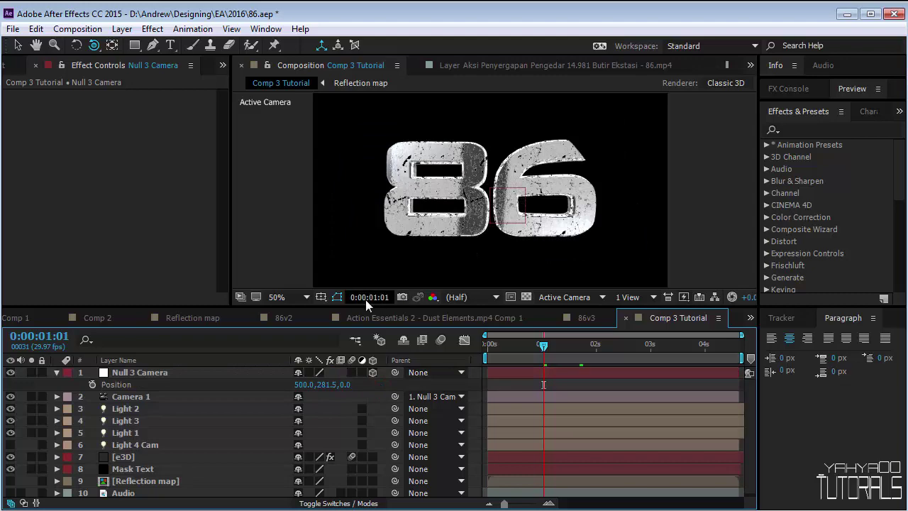
- Set the composition viewer's magnification to Fit and enlarge the viewer area by making the timeline shorter
click(306, 297)
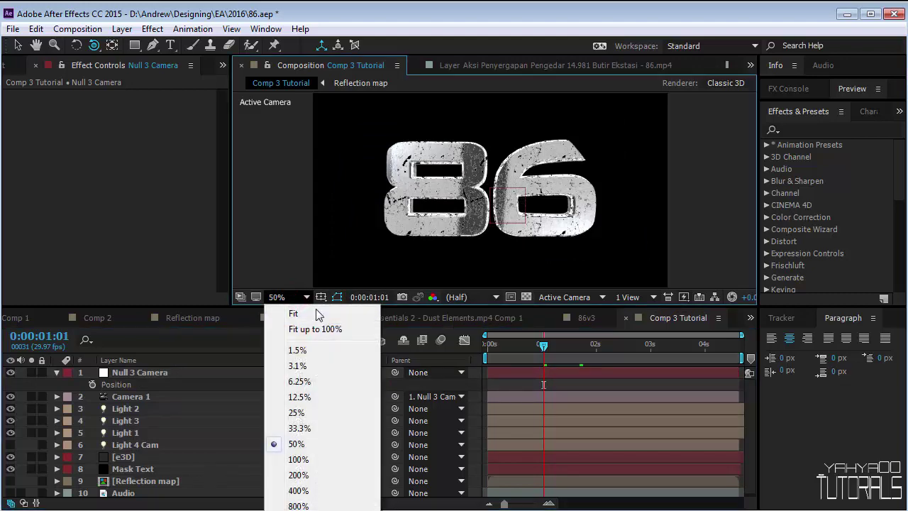
click(347, 313)
drag(349, 309, 362, 358)
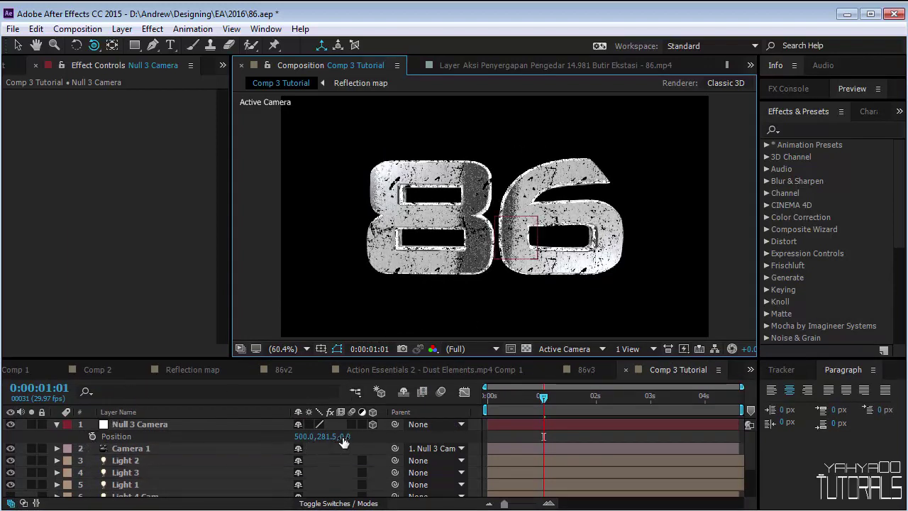
- Start keyframing Null 3 Camera's Position at 0:00:01:11 and set its Z value to 2314 at 0:00:00:00
drag(543, 397, 561, 400)
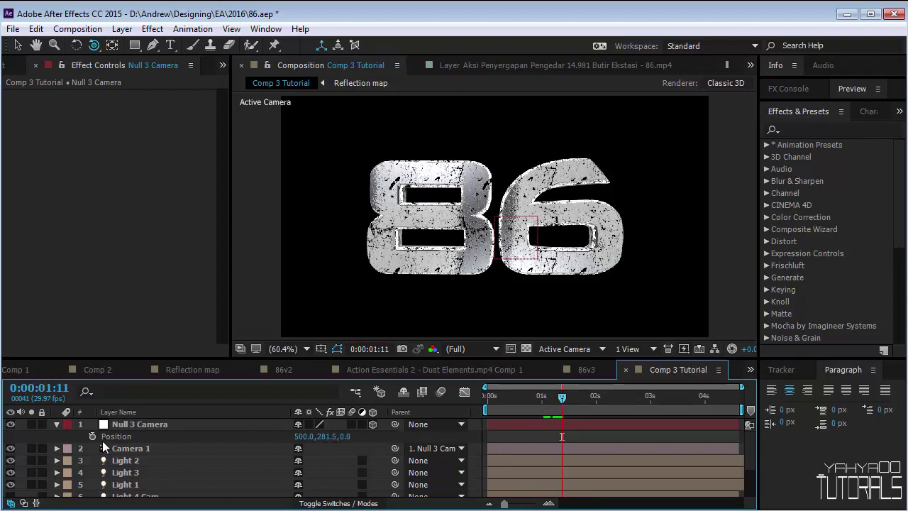
click(92, 436)
drag(569, 397, 372, 437)
drag(455, 424, 891, 398)
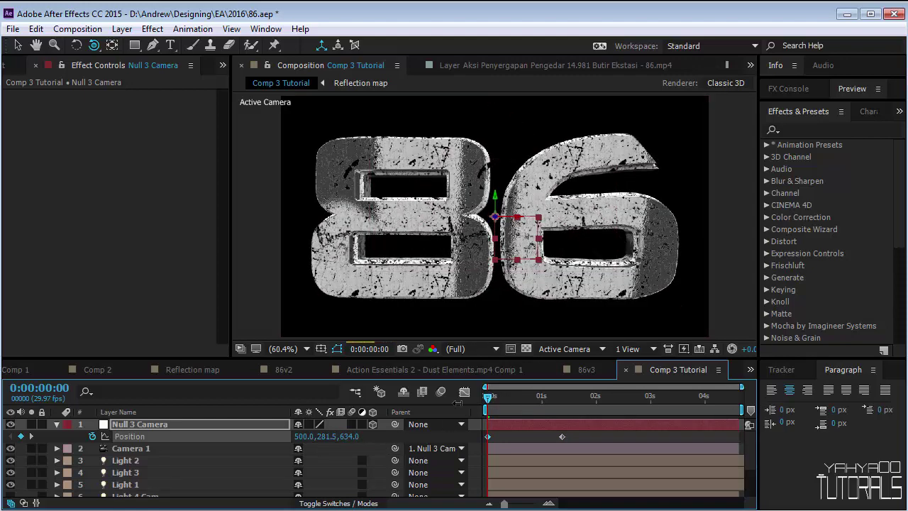
drag(346, 437, 462, 431)
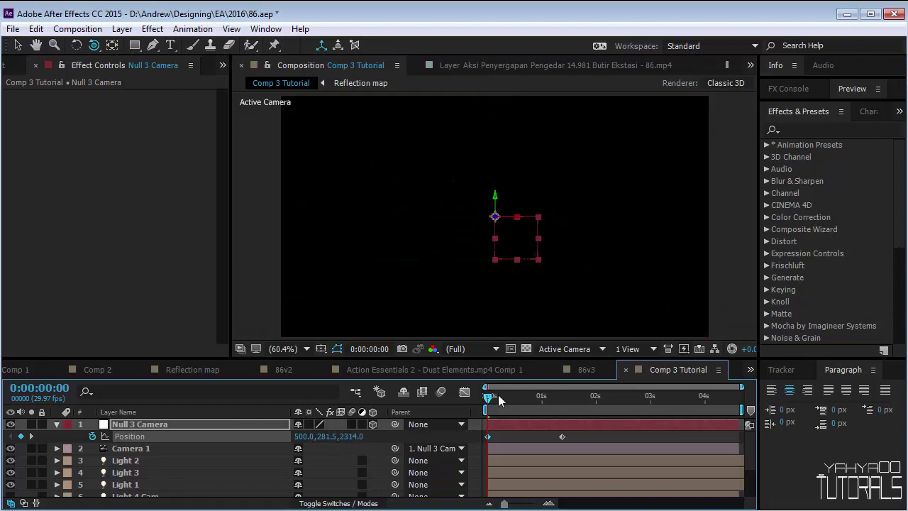
- Set Null 3 Camera's Z position to 1478 at 0:00:04:18
drag(498, 394, 742, 406)
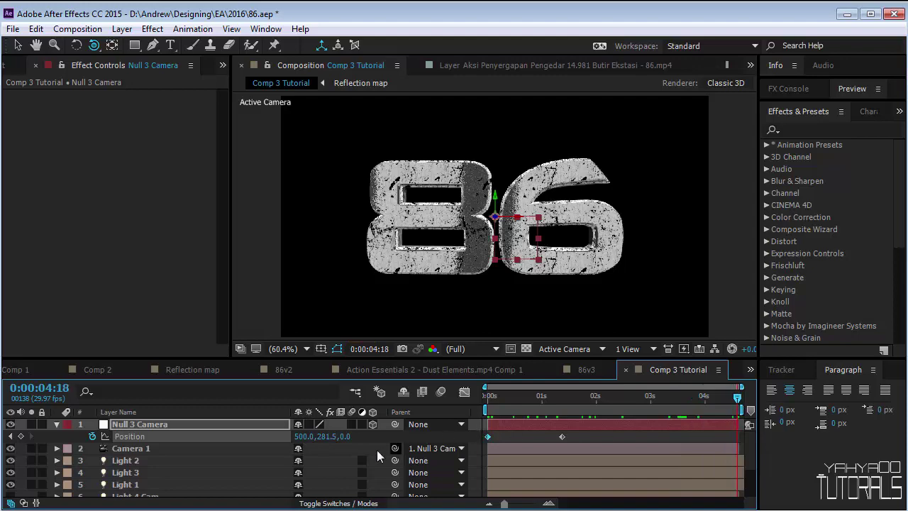
drag(347, 436, 458, 427)
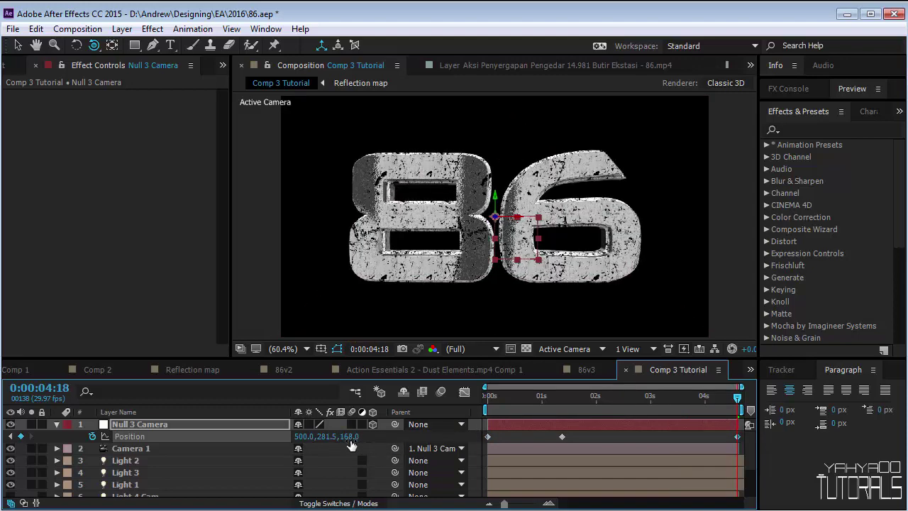
drag(352, 444, 432, 431)
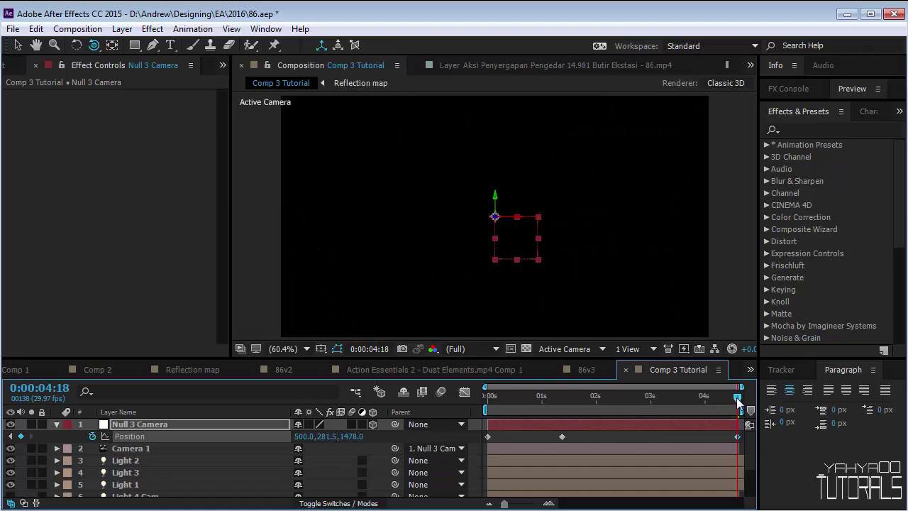
- Scrub through the finished animation in the 86v3 composition as a reference and return to Comp 3 Tutorial
click(586, 370)
drag(590, 405, 618, 413)
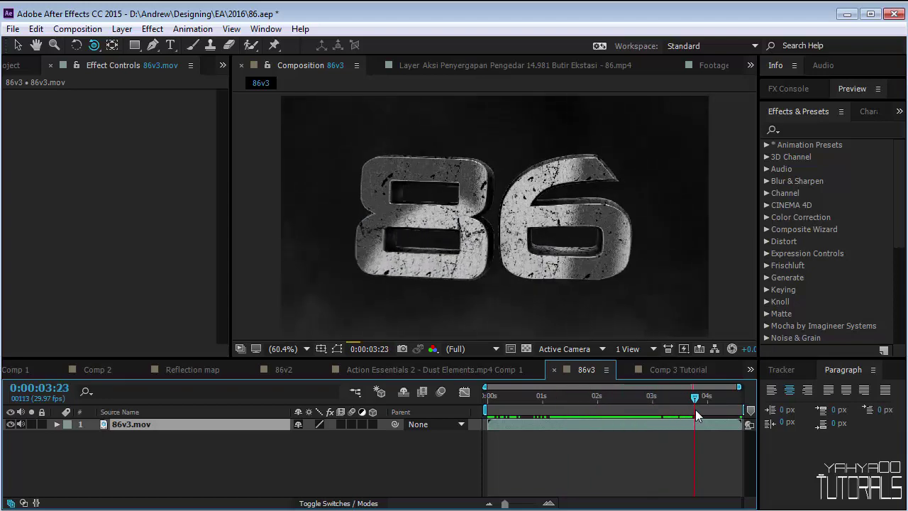
drag(695, 409, 759, 402)
click(677, 369)
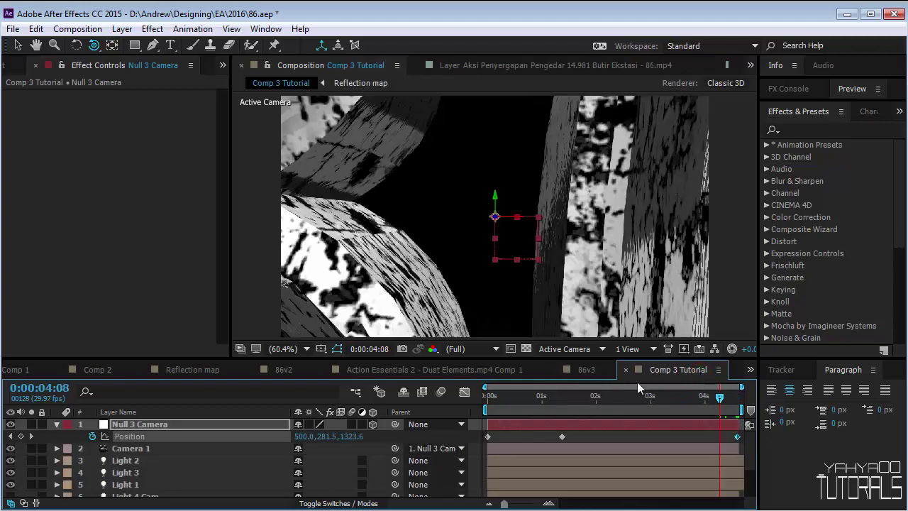
- Add a Position keyframe between the second and last ones, place it at about 3.5 seconds, and preview the animation
drag(706, 398, 597, 397)
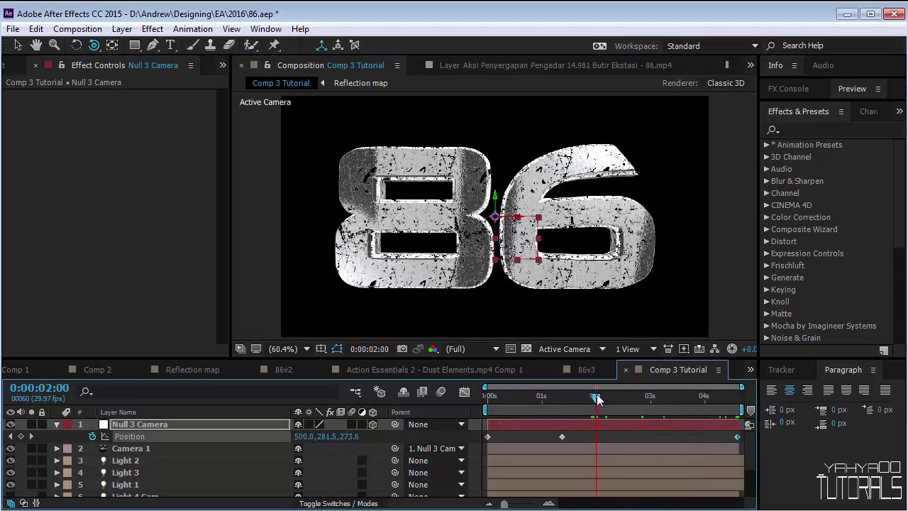
click(21, 437)
drag(614, 436, 679, 431)
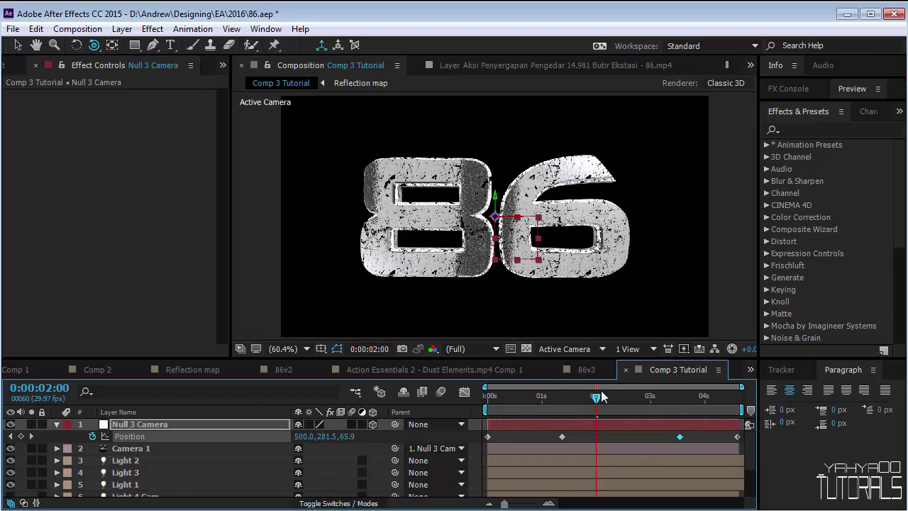
key(space)
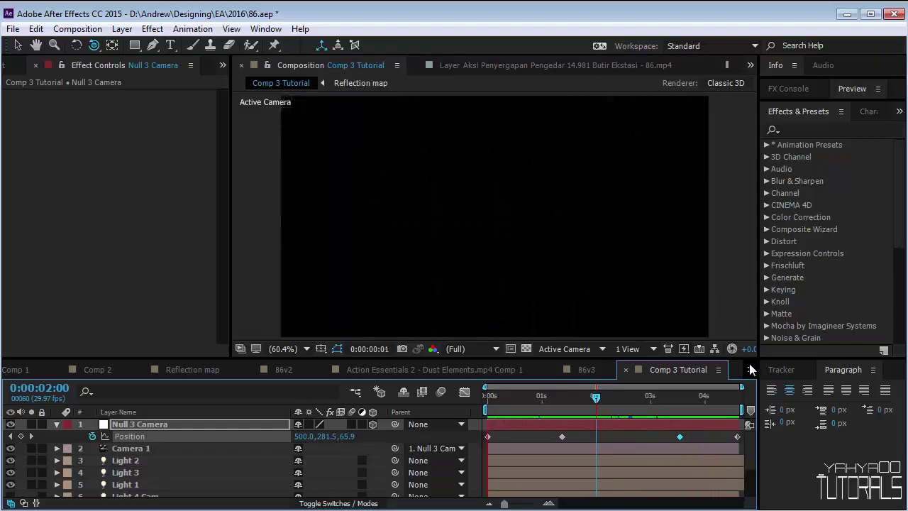
key(space)
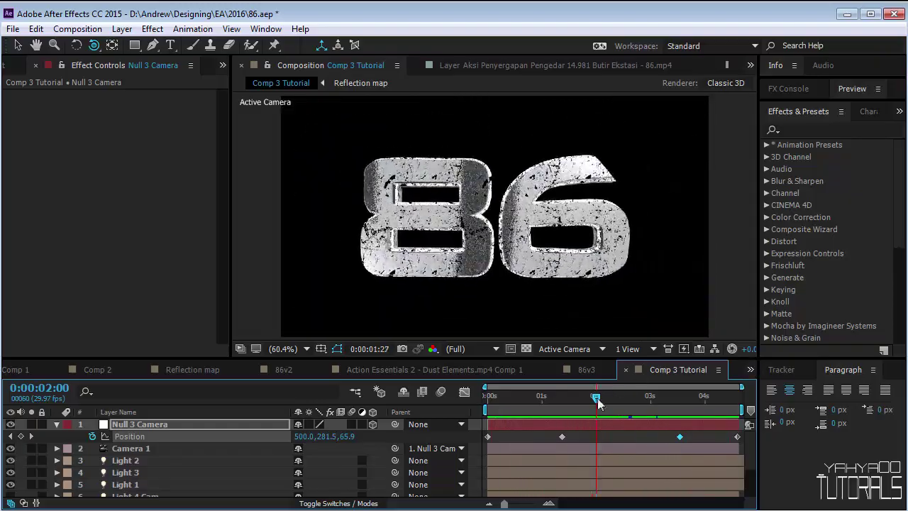
- Apply Easy Ease to the two middle Position keyframes of Null 3 Camera and preview the motion from the start
drag(540, 435, 692, 439)
right_click(560, 440)
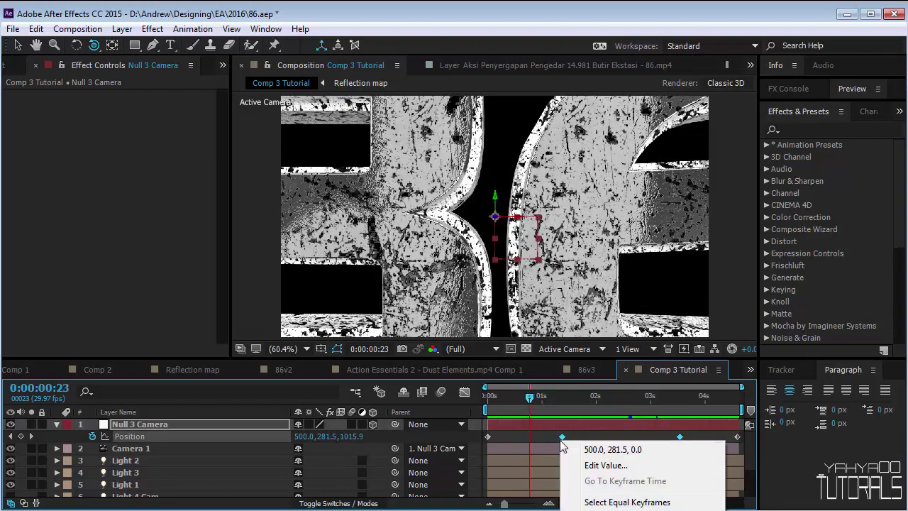
mouse_move(624, 510)
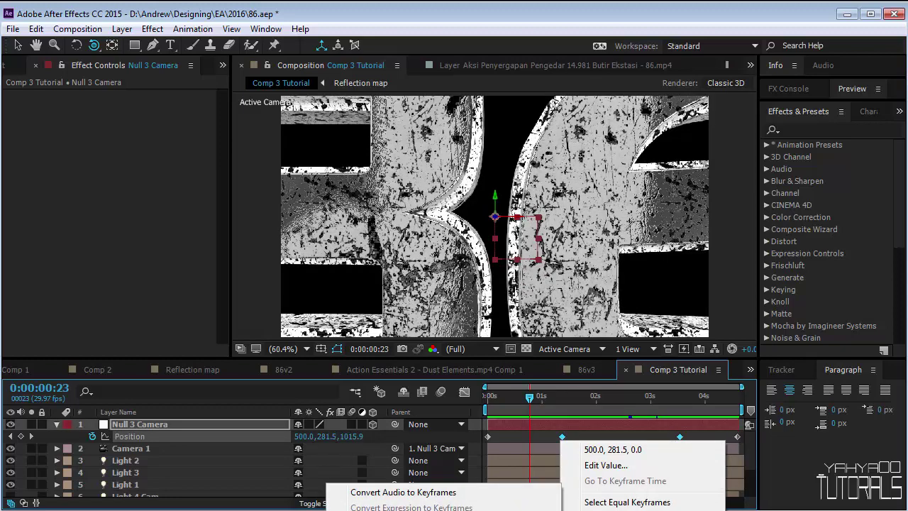
click(397, 510)
click(537, 437)
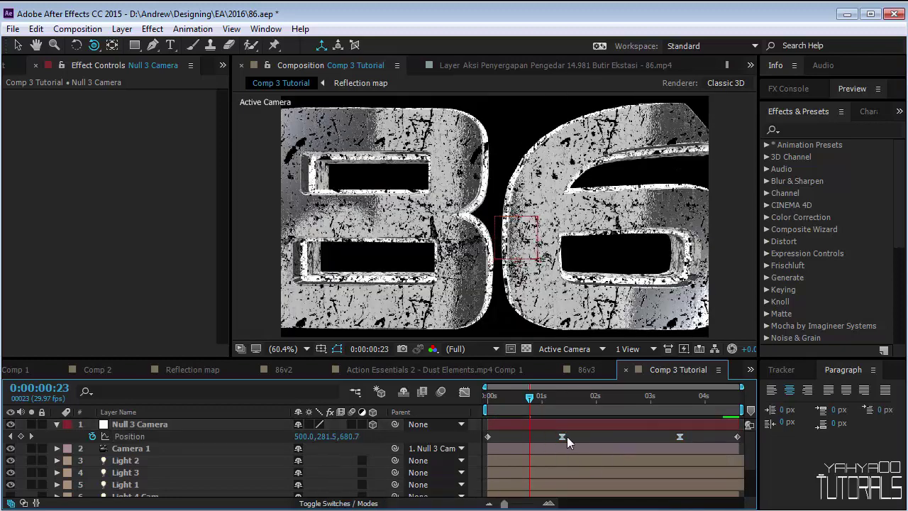
drag(524, 419, 468, 400)
key(space)
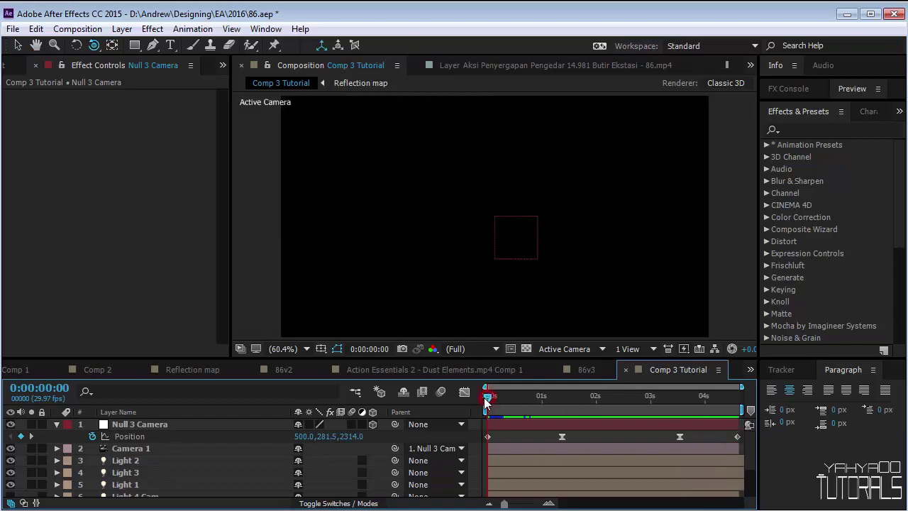
- Apply Easy Ease Out to Null 3 Camera's first Position keyframe and Easy Ease In to its last one
right_click(488, 437)
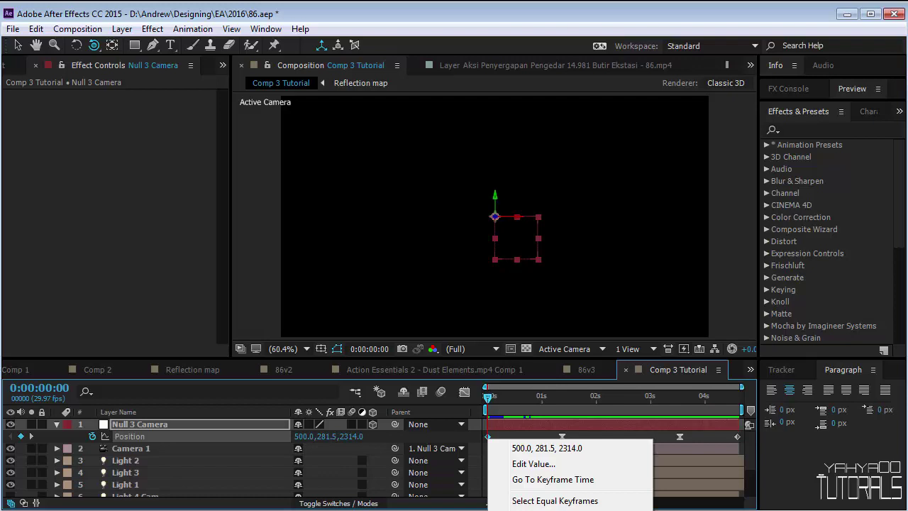
mouse_move(560, 510)
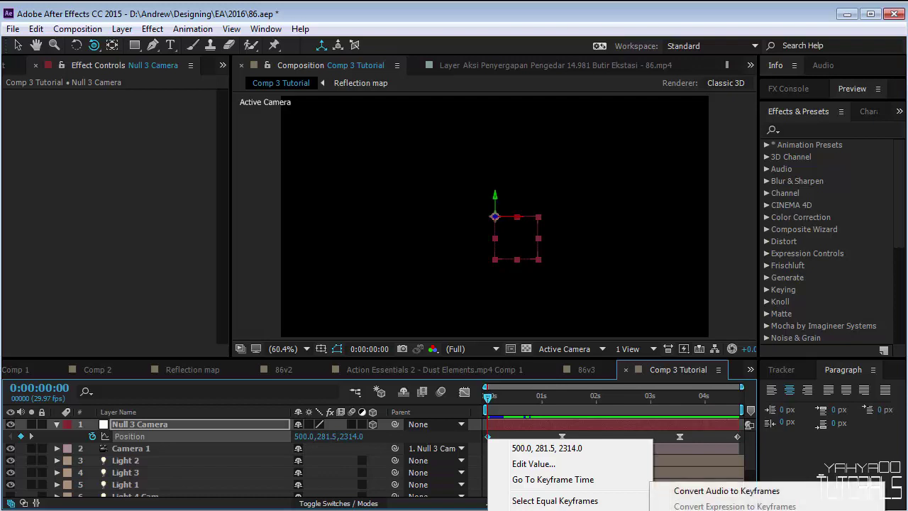
key(Escape)
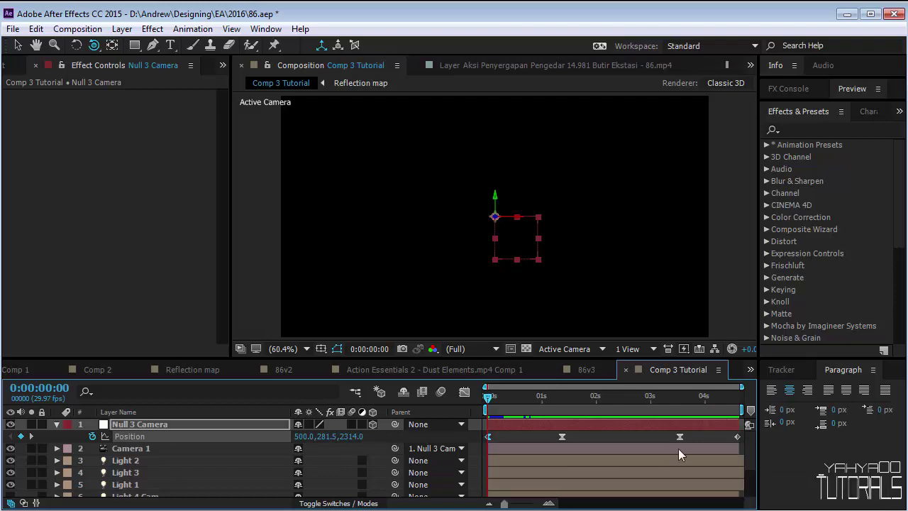
right_click(738, 436)
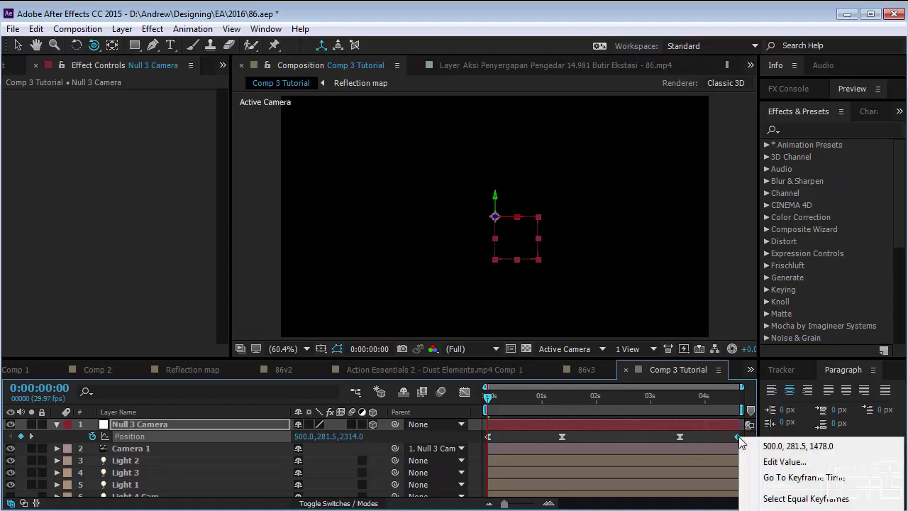
mouse_move(801, 510)
click(667, 510)
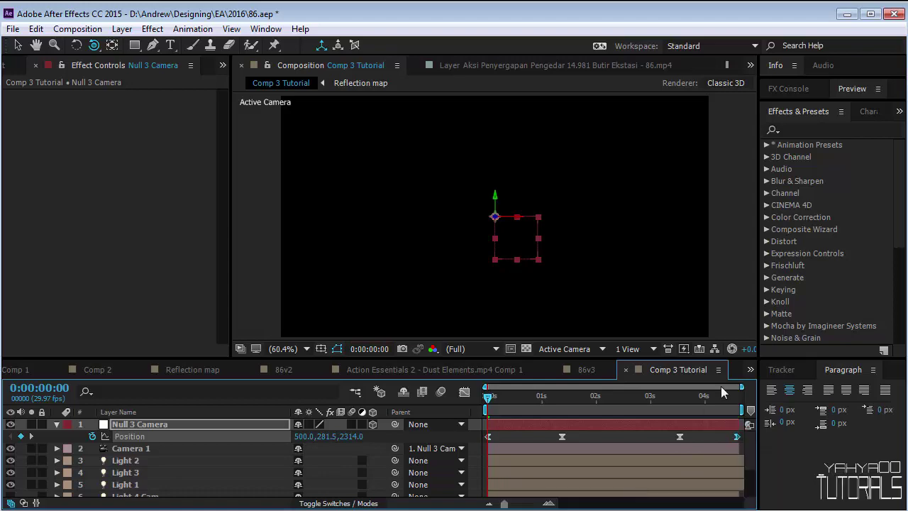
- Review the eased camera motion against the 86v3 composition and show the Position curves in Comp 3 Tutorial's Graph Editor
drag(516, 400, 583, 410)
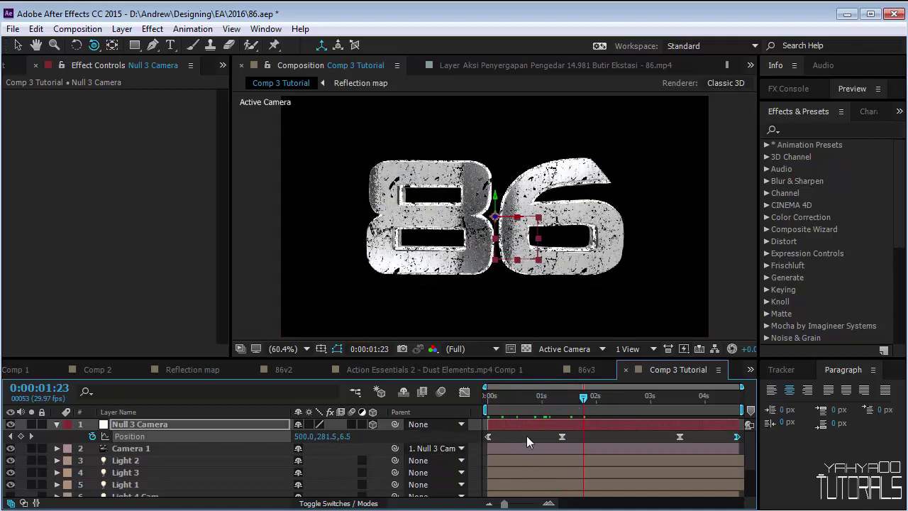
drag(495, 405, 671, 389)
click(592, 369)
click(681, 370)
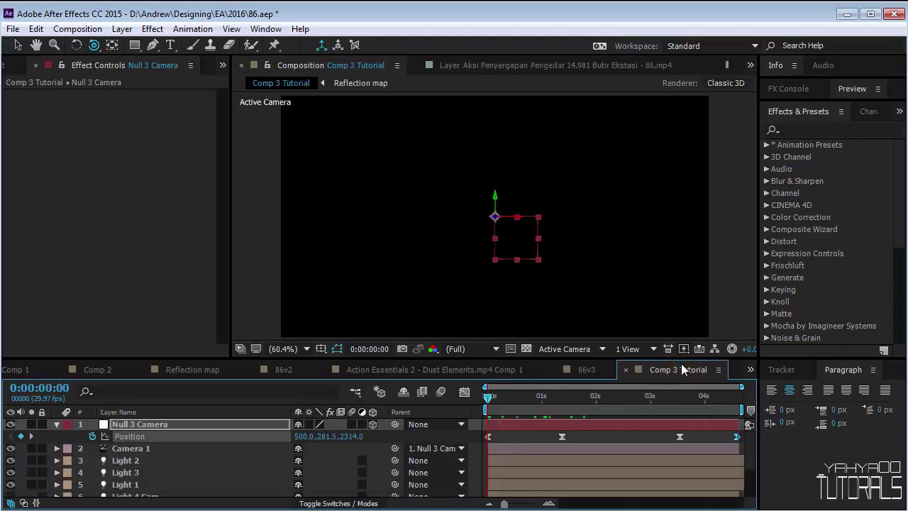
click(465, 392)
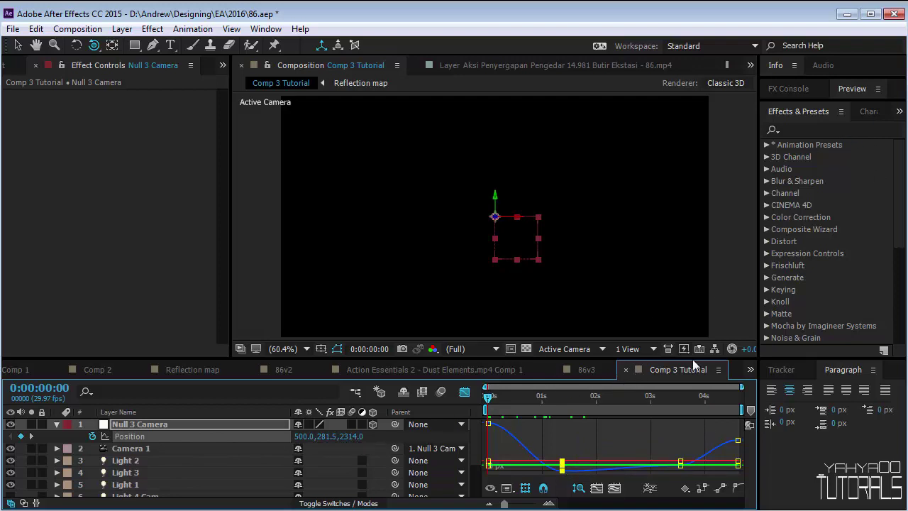
- Search the effects for "slider" and apply Slider Control to the Null 3 Camera layer
click(821, 129)
text(s)
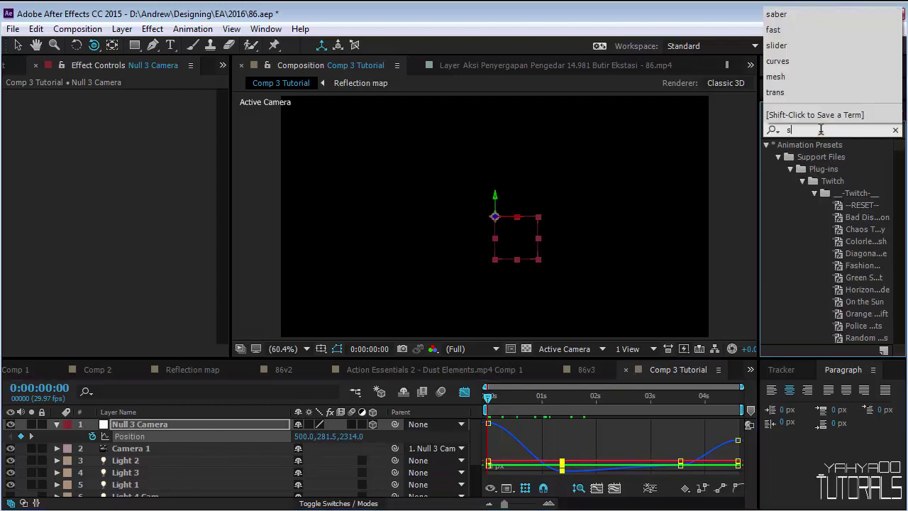
text(lider)
drag(819, 158, 123, 166)
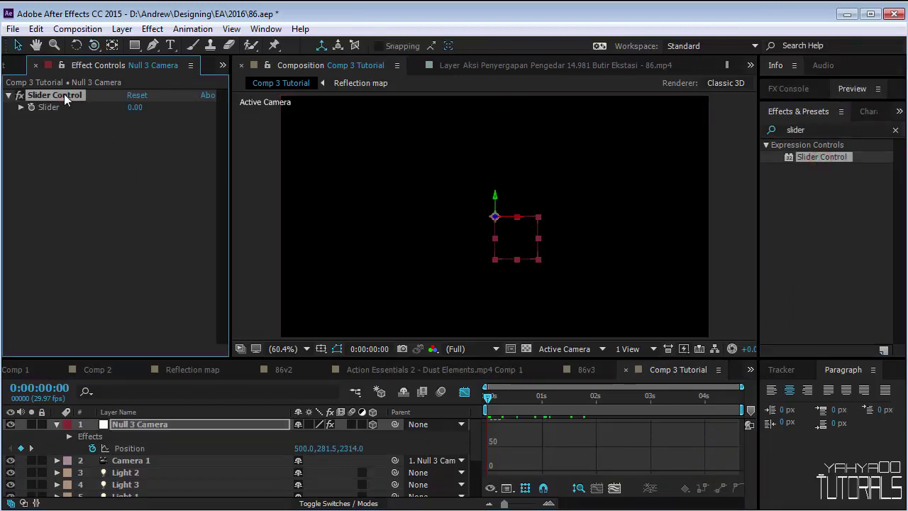
- Rename the Slider Control effect as POsitin Z
key(Return)
text(POs)
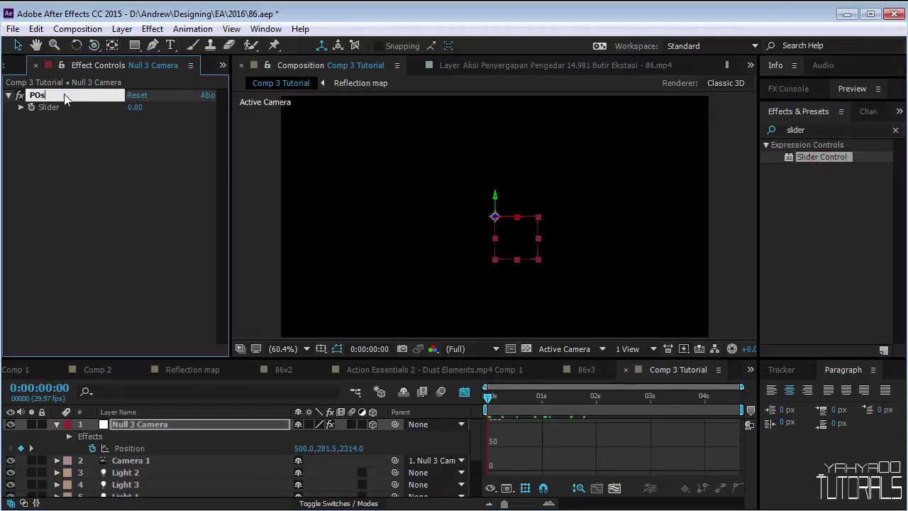
text(itin Z)
key(Return)
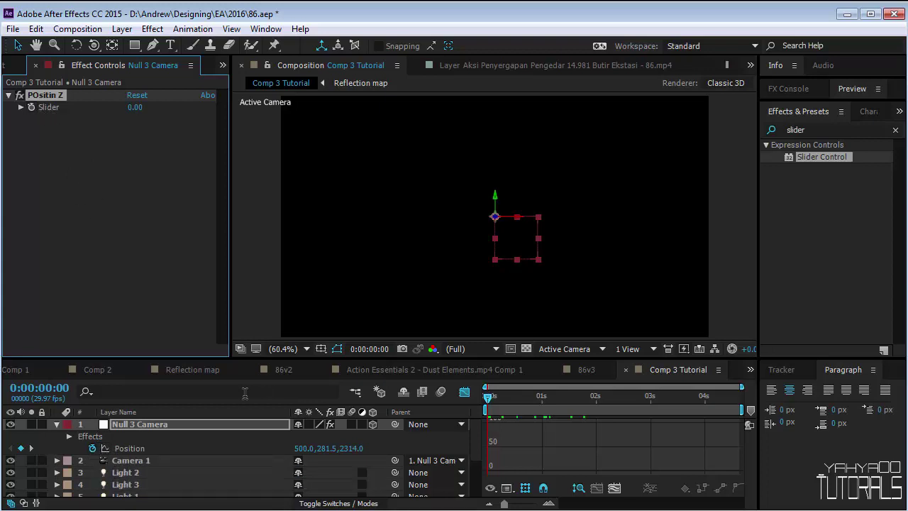
- Hide the Graph Editor and open the composition settings for Comp 3 Tutorial
click(464, 392)
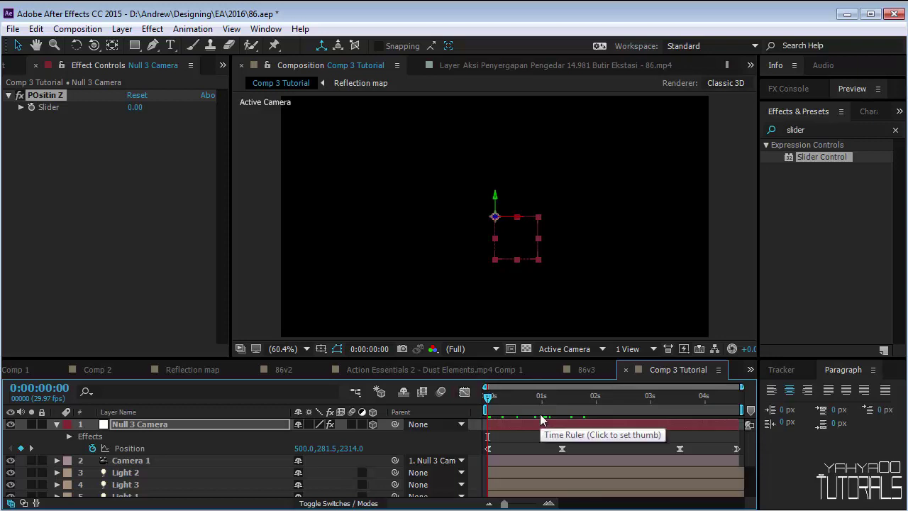
key(ctrl+k)
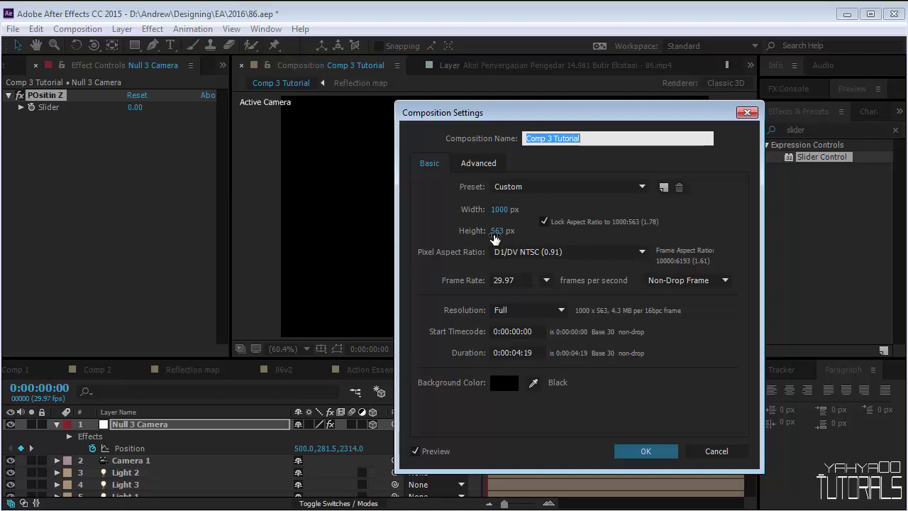
- Open Calculator, divide the composition height of 563 by 2, and minimize Calculator
key(super)
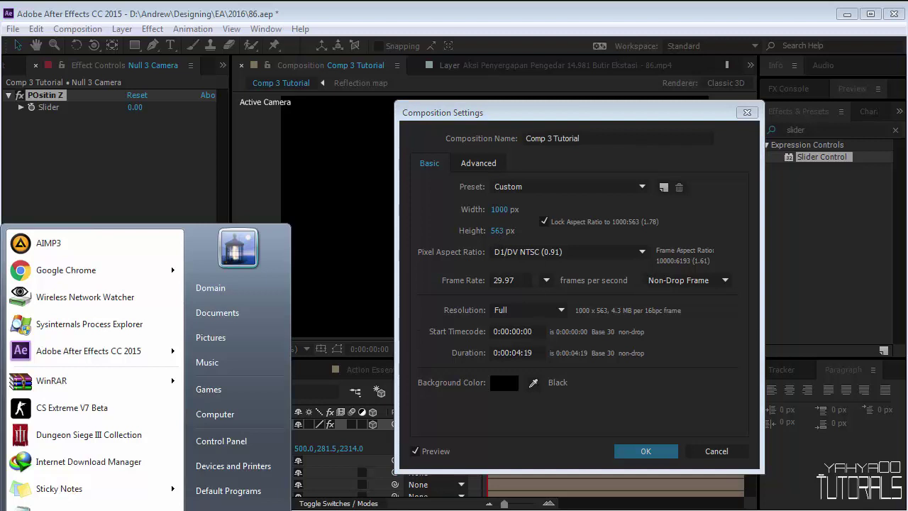
text(ca)
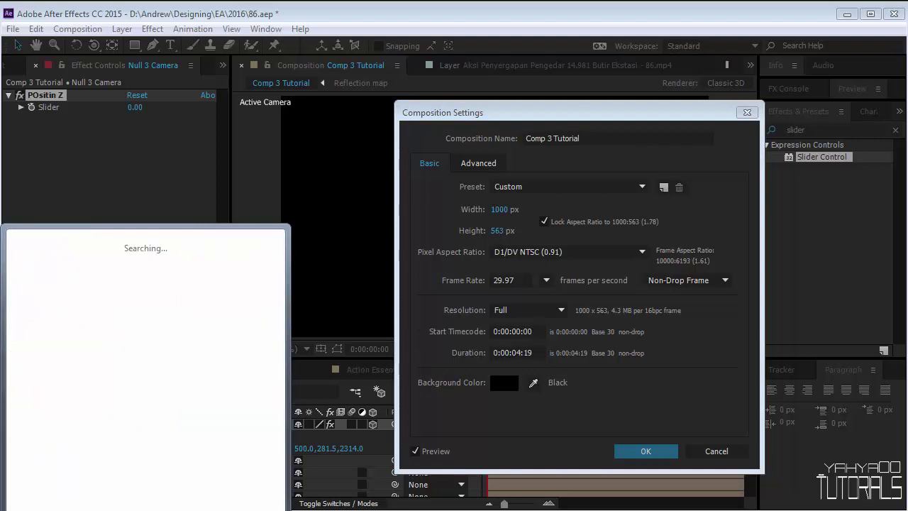
click(95, 296)
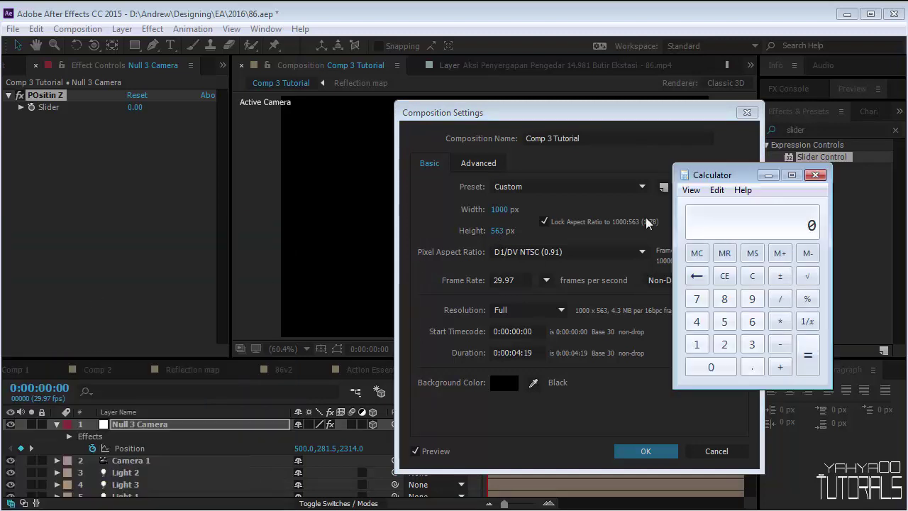
drag(727, 174, 727, 152)
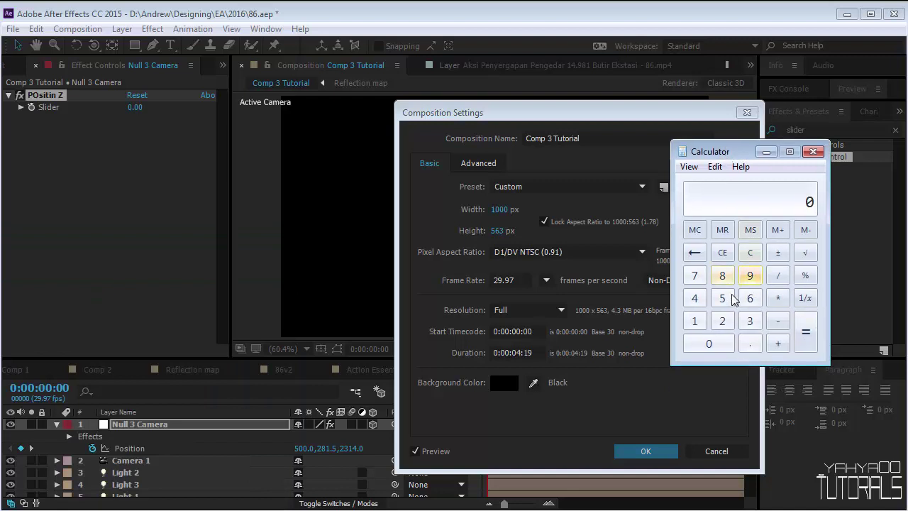
click(723, 298)
click(749, 298)
click(750, 321)
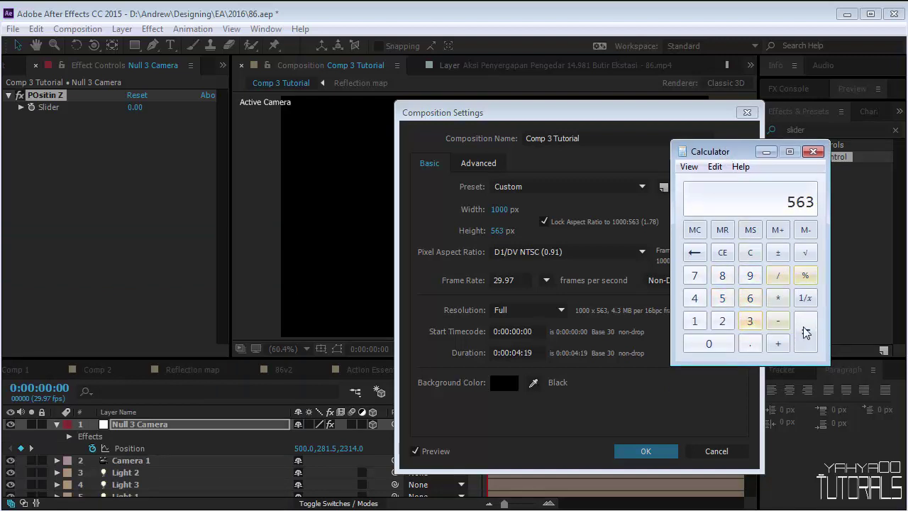
click(778, 275)
click(722, 321)
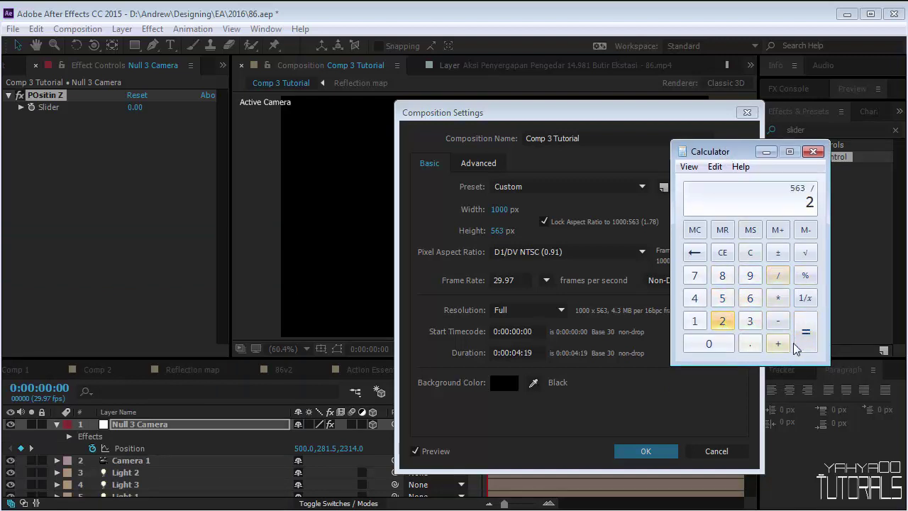
click(801, 344)
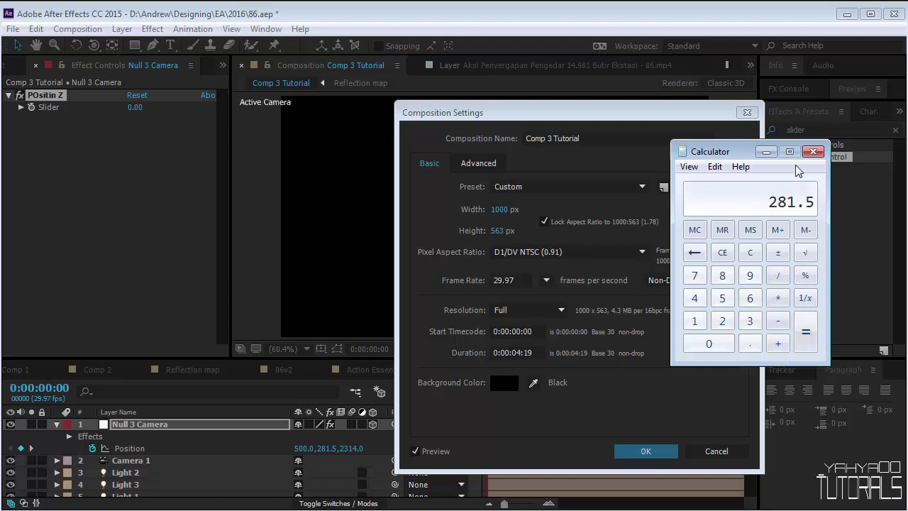
click(766, 152)
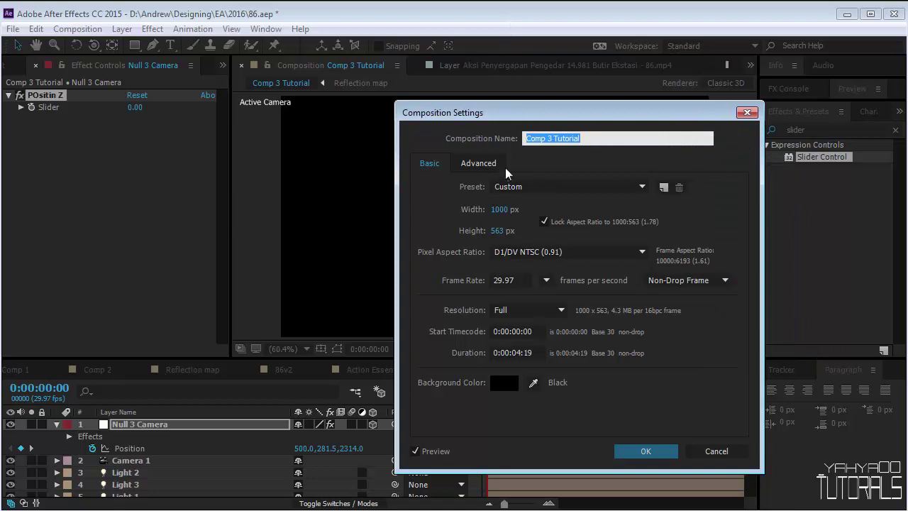
- Compare the composition's width and height with the null's Position values and close the composition settings without changes
drag(542, 118, 548, 332)
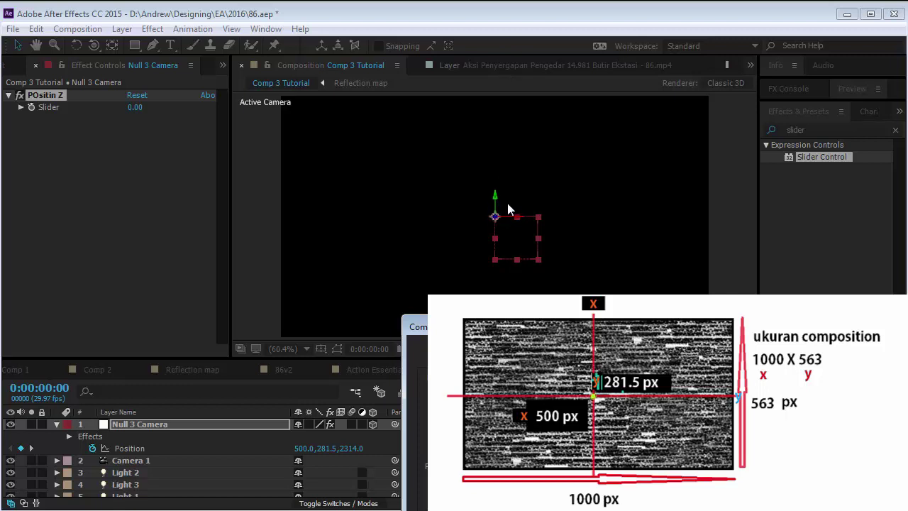
drag(494, 326, 547, 299)
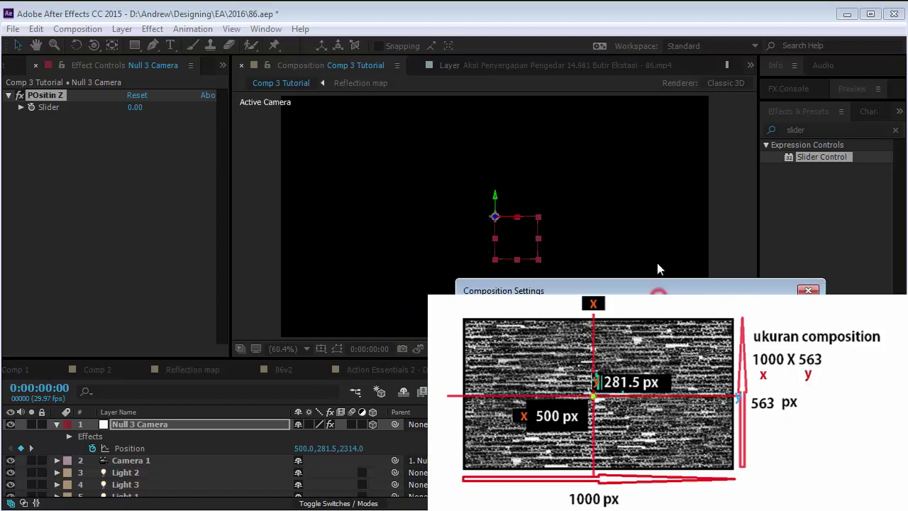
drag(657, 289, 627, 121)
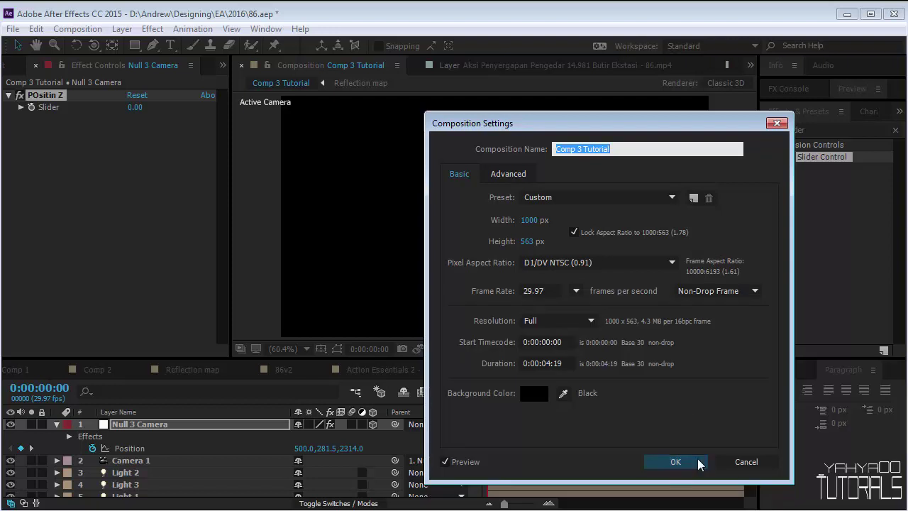
click(745, 462)
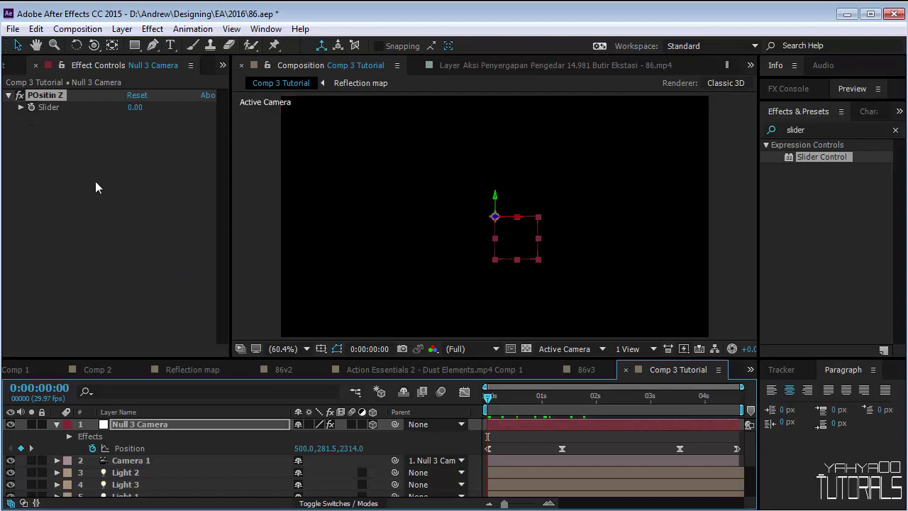
- Start keyframing the POsitin Z slider at 0:00:00:00 with a value of 2314
click(31, 107)
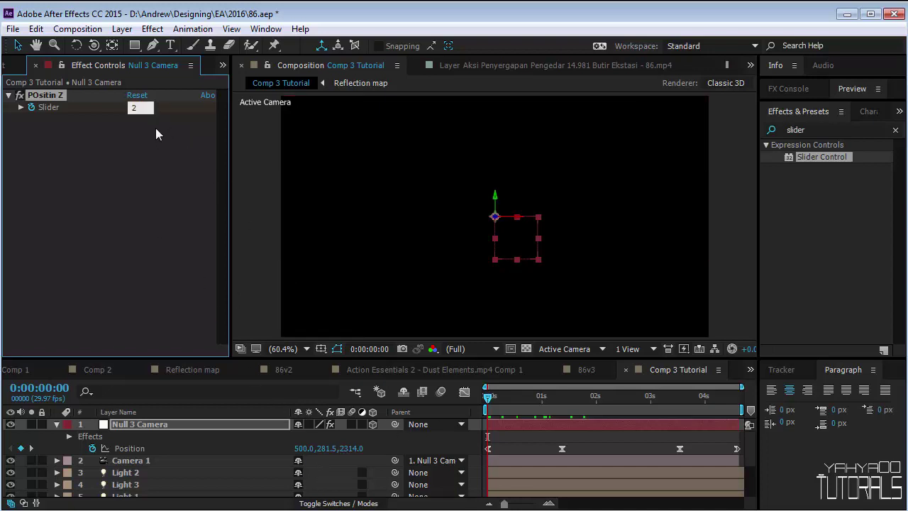
text(2314)
key(Return)
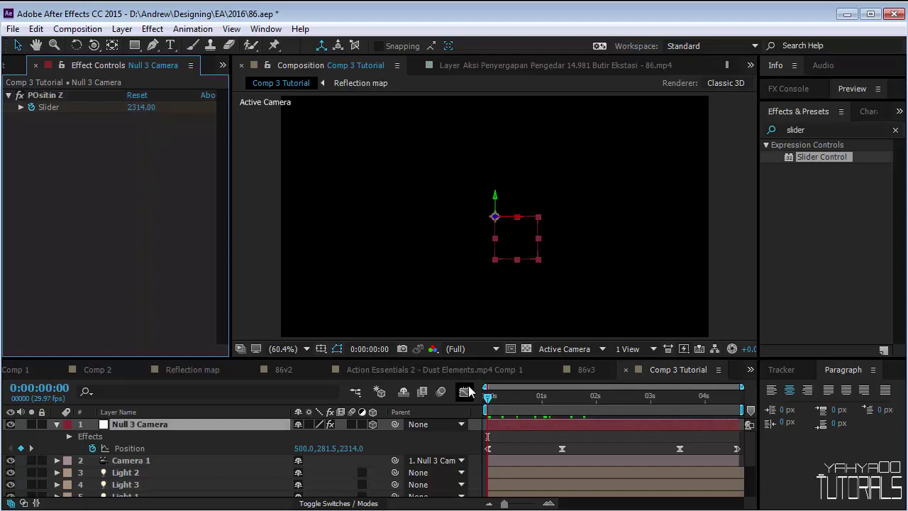
- Set the POsitin Z slider to 0 at 0:00:01:11, matching the second Position keyframe
drag(501, 397, 562, 400)
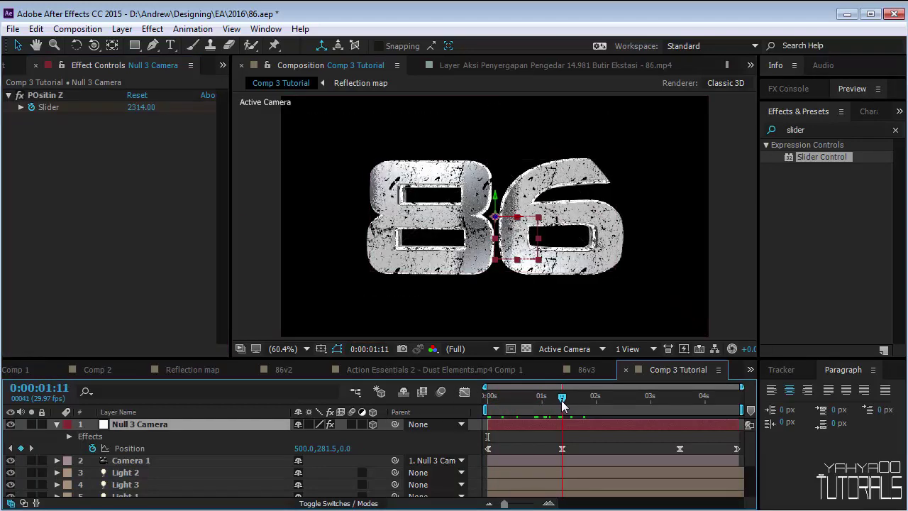
click(142, 108)
text(0)
click(118, 211)
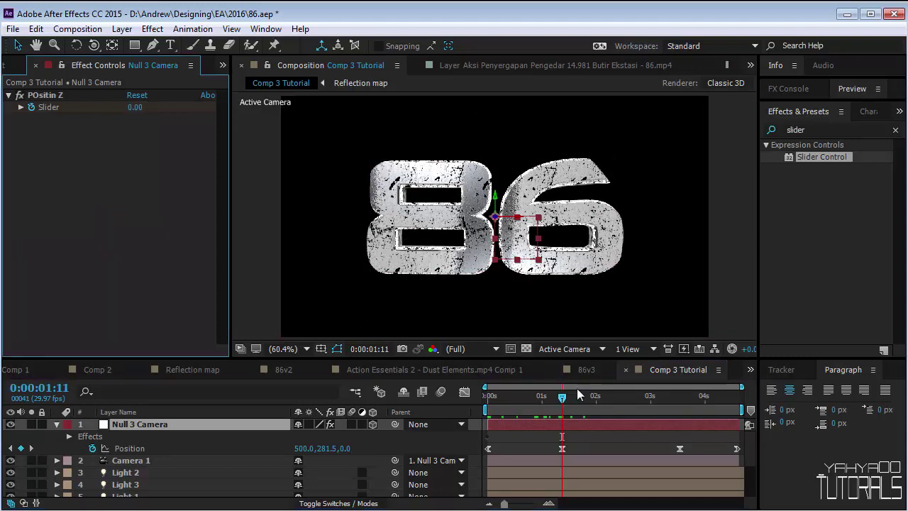
- Set the POsitin Z slider to 277 at 0:00:03:17, near the third Position keyframe
drag(577, 392, 681, 400)
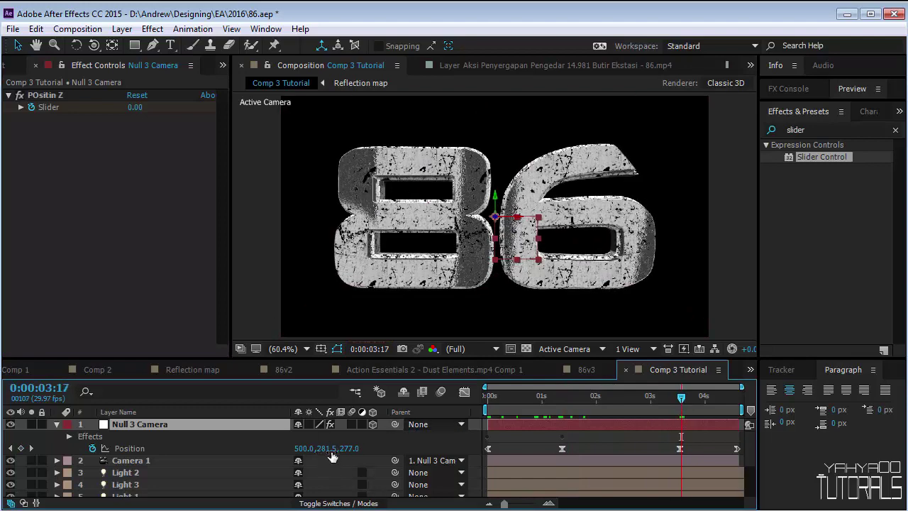
click(136, 120)
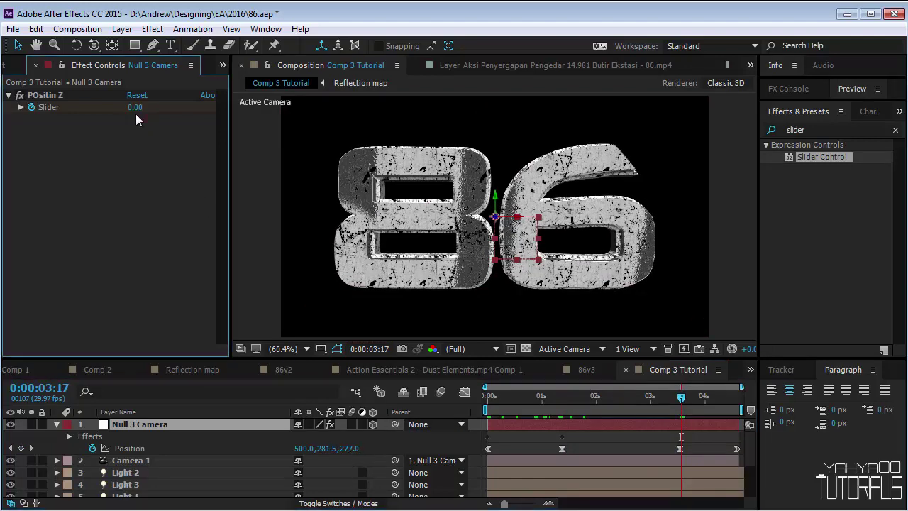
click(134, 107)
text(277)
key(Return)
- Set the POsitin Z slider to 1478 at 0:00:04:18, matching the last Position keyframe
drag(682, 399, 749, 406)
click(137, 107)
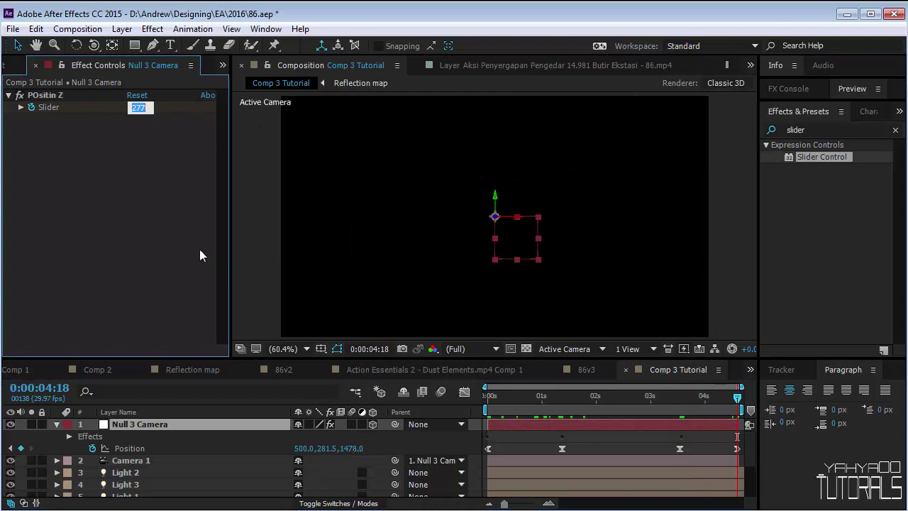
text(1478)
click(150, 234)
- Reveal Null 3 Camera's keyframes and apply Easy Ease to the two middle Slider keyframes
key(u)
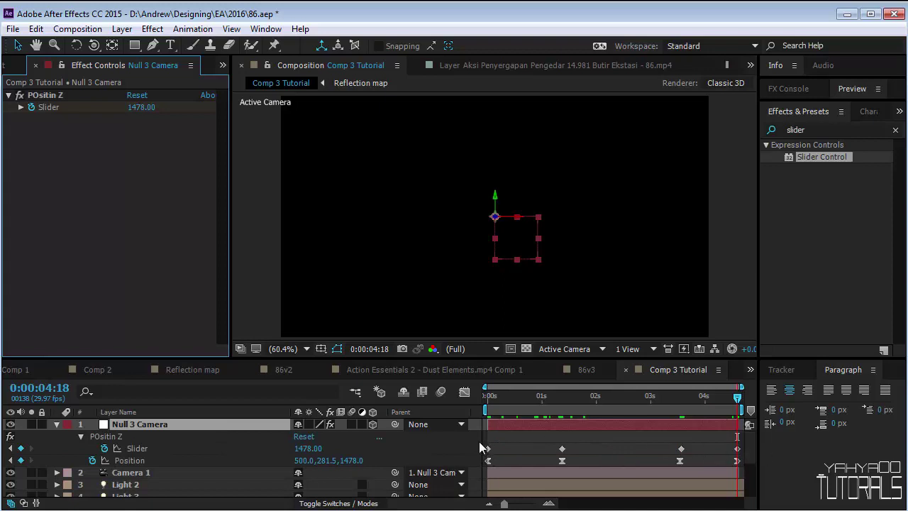
drag(481, 441, 686, 450)
right_click(562, 447)
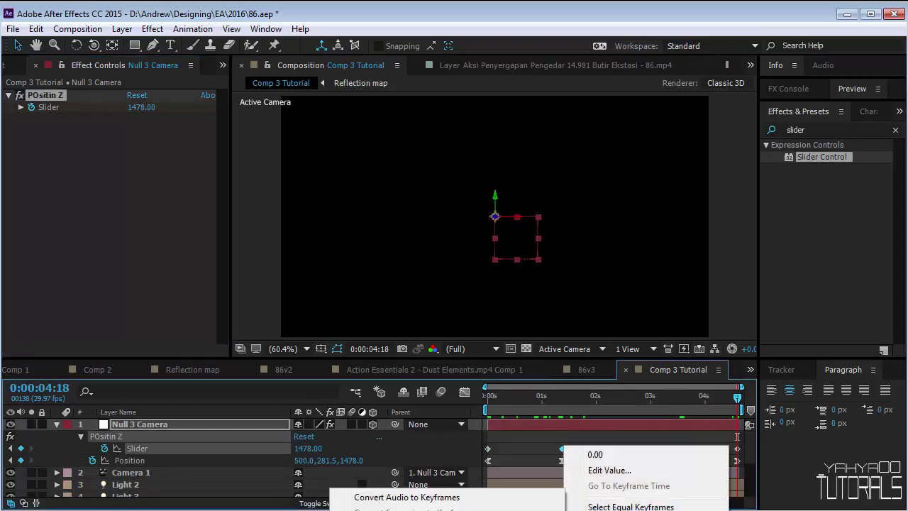
mouse_move(625, 510)
click(439, 510)
- Apply Easy Ease Out to the first Slider keyframe and Easy Ease In to the last one
right_click(488, 448)
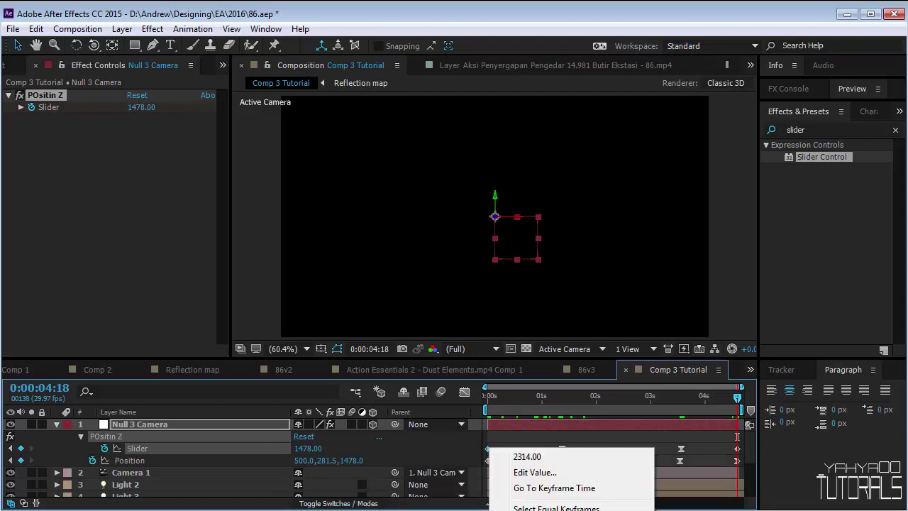
mouse_move(567, 510)
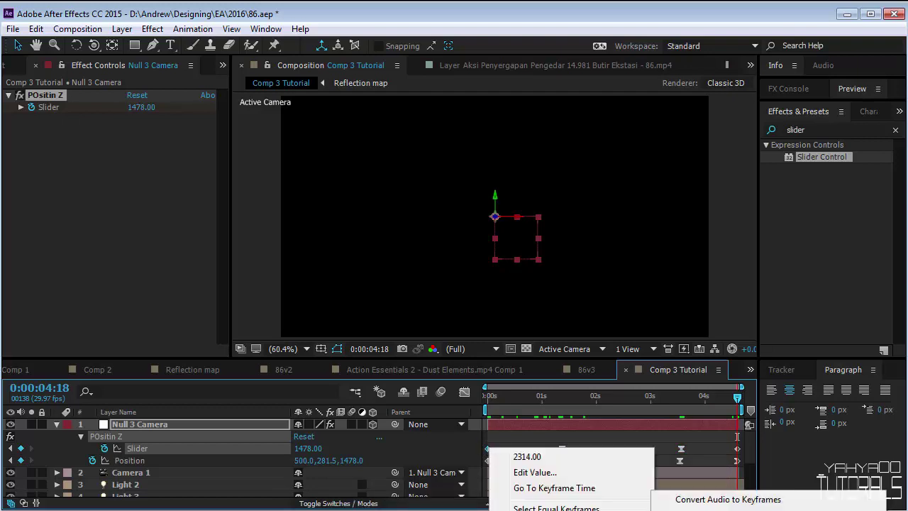
click(702, 510)
click(735, 450)
right_click(738, 449)
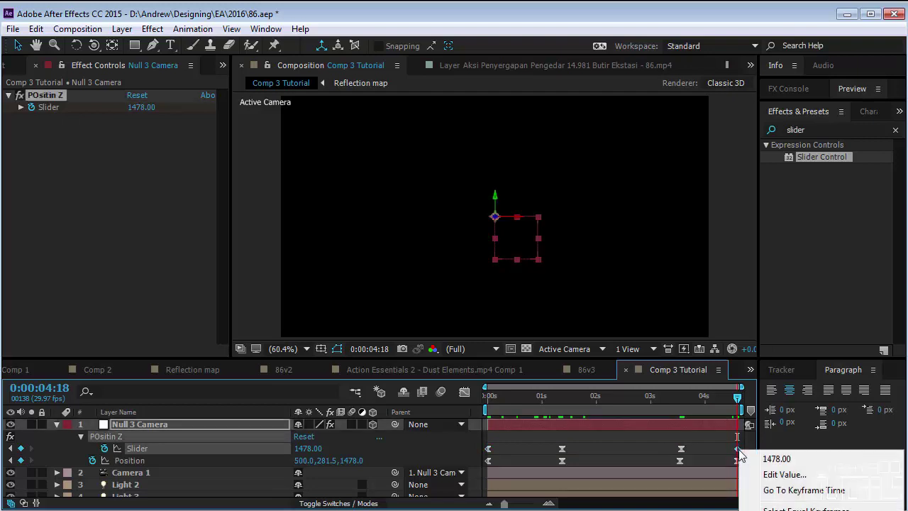
mouse_move(781, 510)
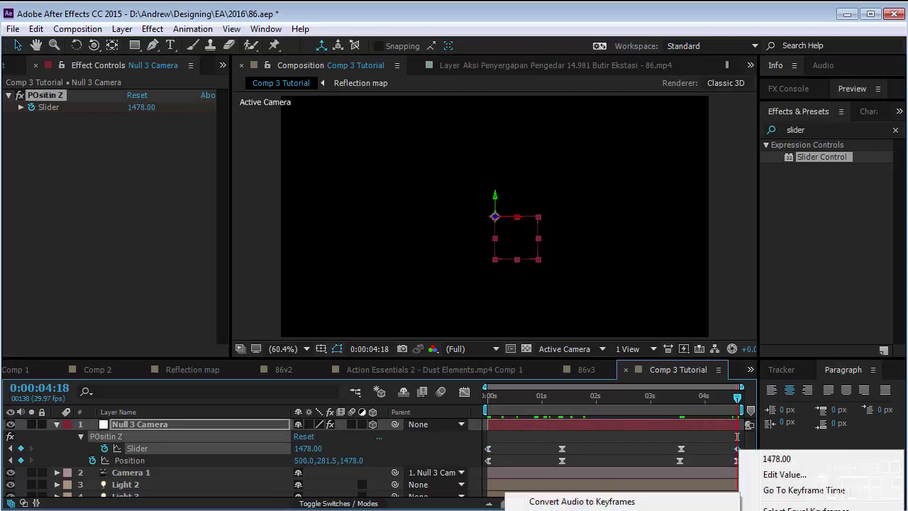
click(695, 510)
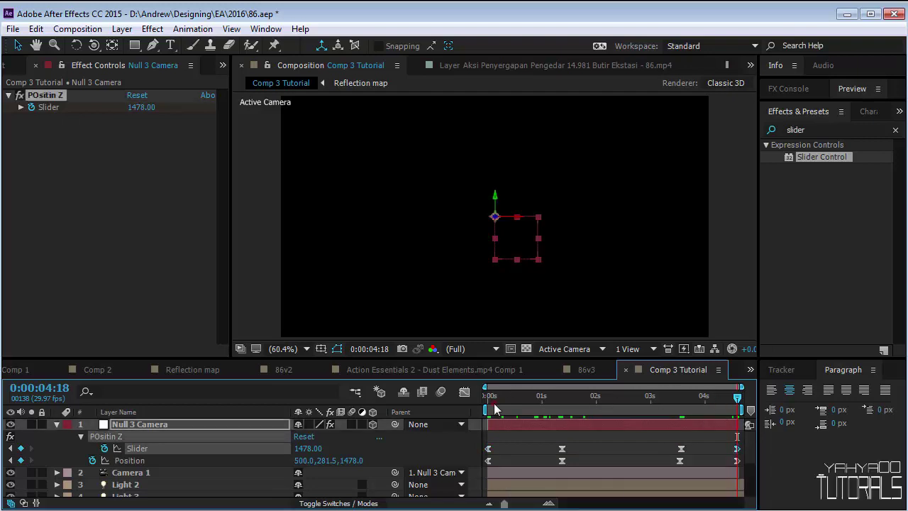
- At 0:00:02:04, turn off Position keyframing on Null 3 Camera, removing all its Position keyframes
drag(495, 409, 606, 411)
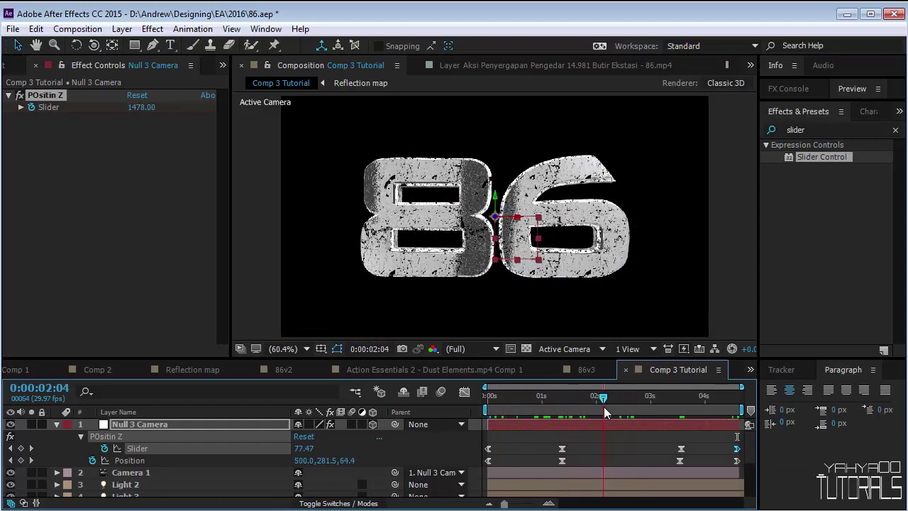
click(167, 462)
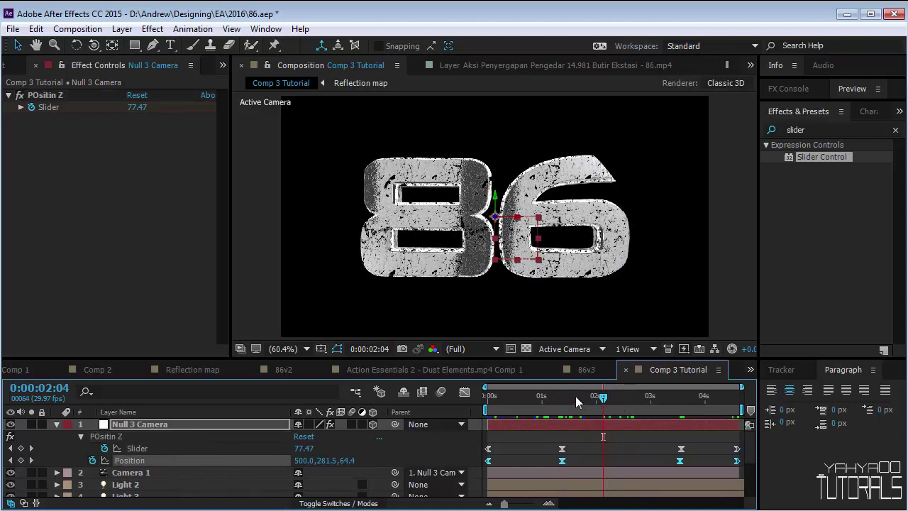
click(91, 460)
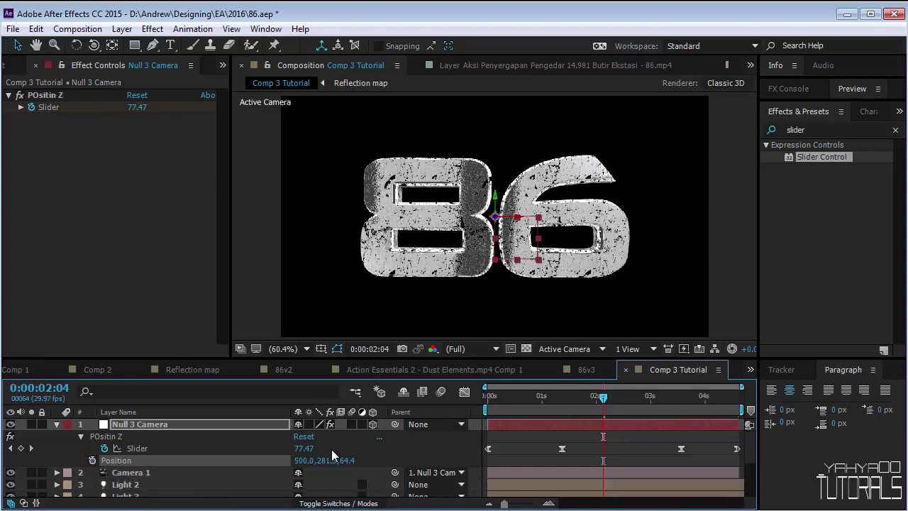
click(305, 461)
right_click(199, 462)
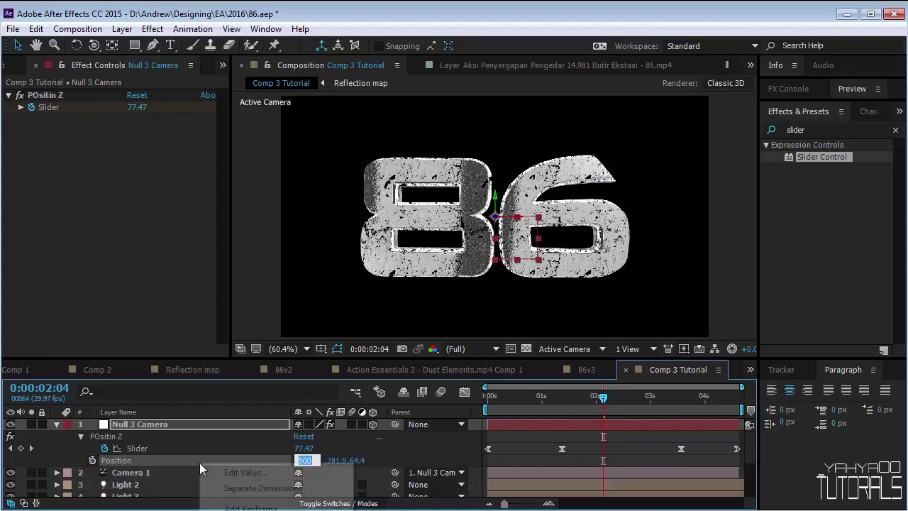
click(371, 449)
- Set Camera 1's parent to None and reset its transform
click(427, 471)
click(430, 482)
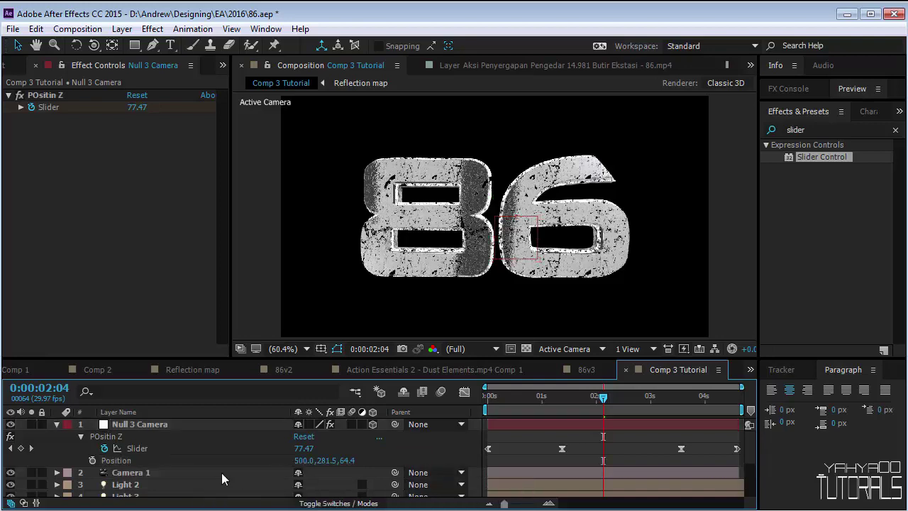
right_click(222, 476)
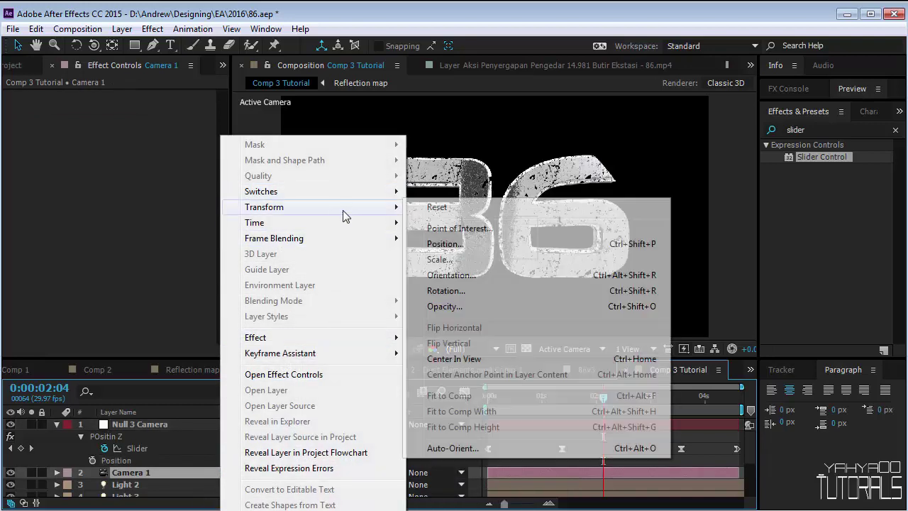
mouse_move(398, 222)
mouse_move(394, 206)
click(434, 205)
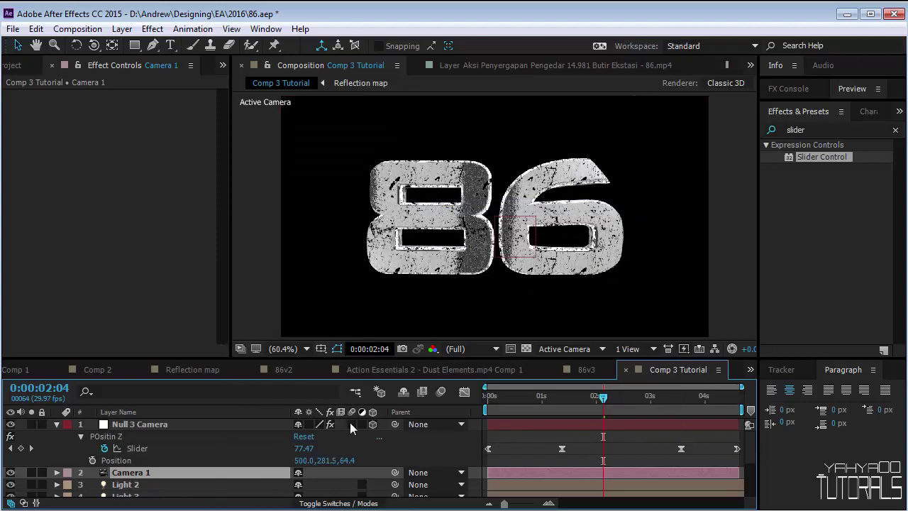
- Parent Camera 1 to Null 3 Camera and move the current time to 0:00:00:10
drag(395, 472, 210, 425)
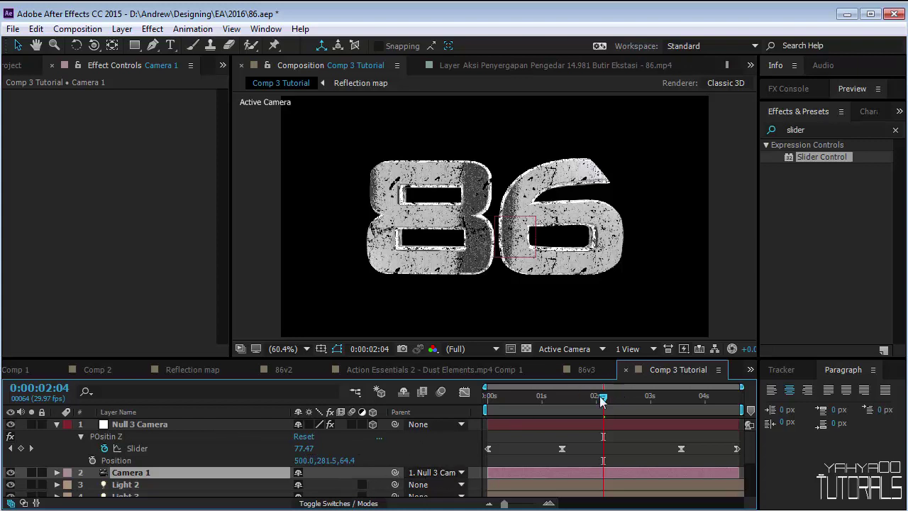
drag(603, 397, 505, 410)
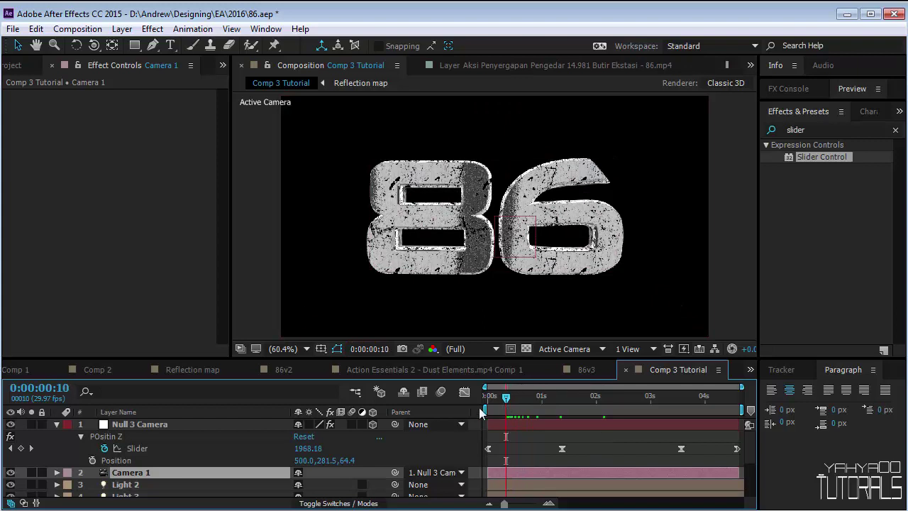
- Add an expression to Null 3 Camera's Position that links it to the POsitin Z effect's Slider
click(116, 438)
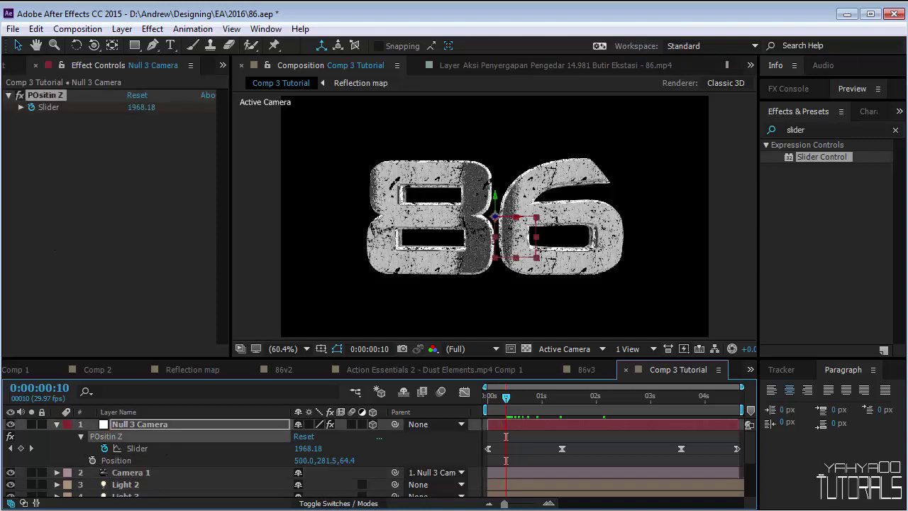
alt+click(92, 460)
drag(346, 472, 70, 104)
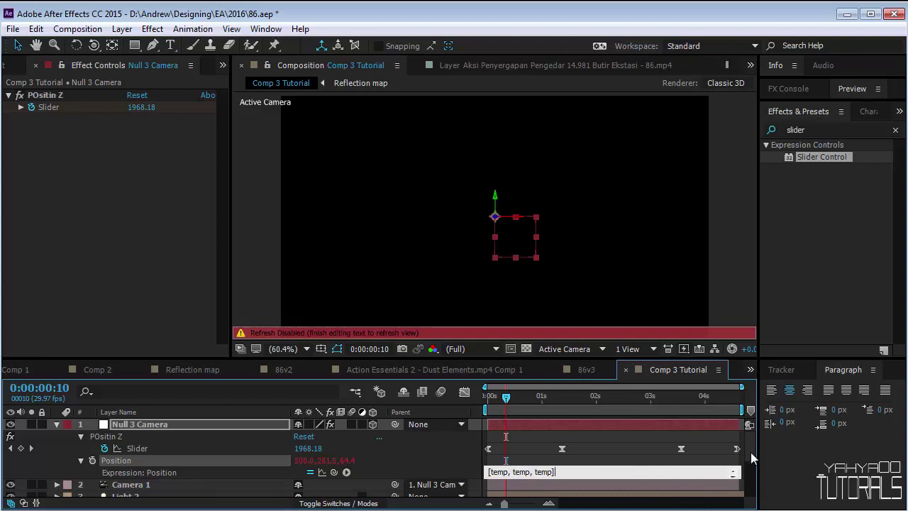
drag(751, 452, 752, 456)
click(642, 461)
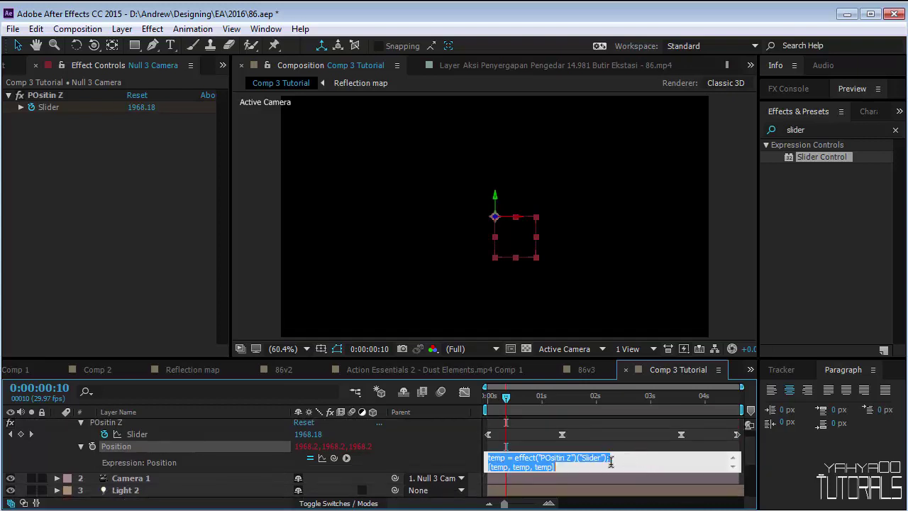
- In the Position expression's output array, replace the first temp with 500 for the X value
click(496, 458)
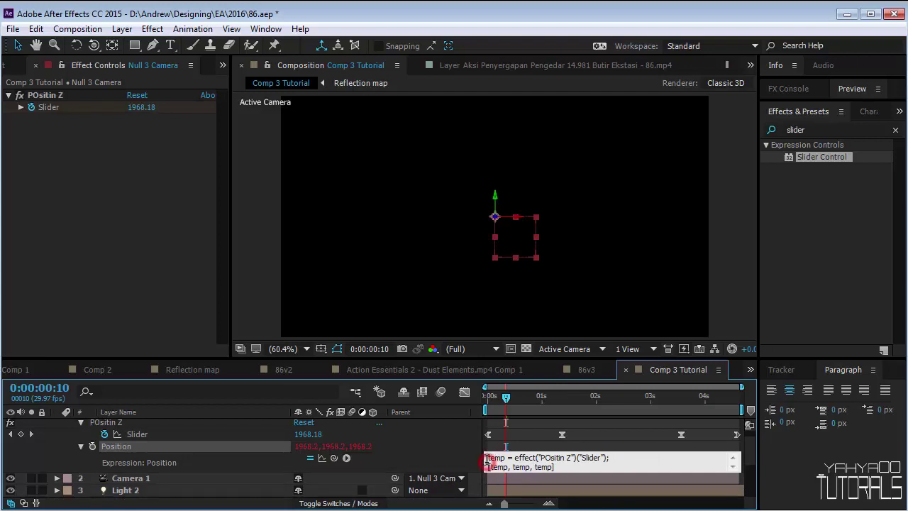
drag(489, 464, 495, 461)
drag(513, 457, 617, 452)
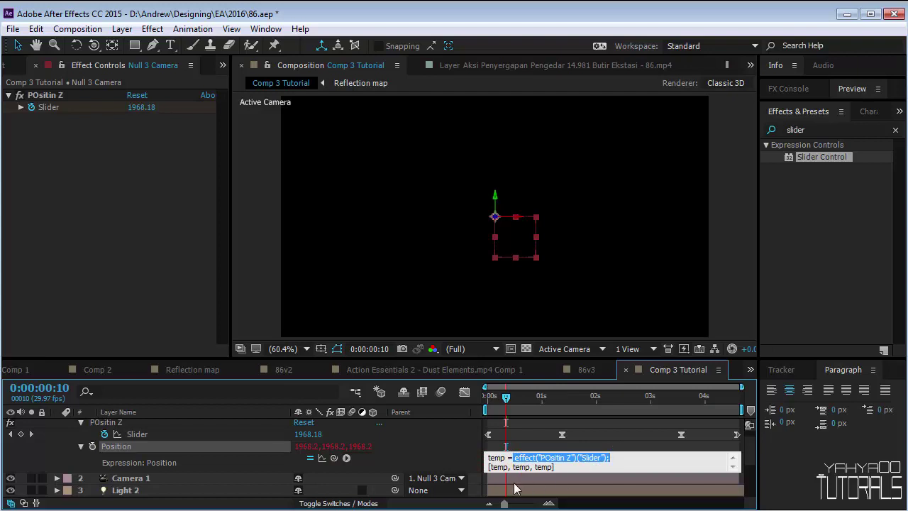
drag(493, 467, 552, 466)
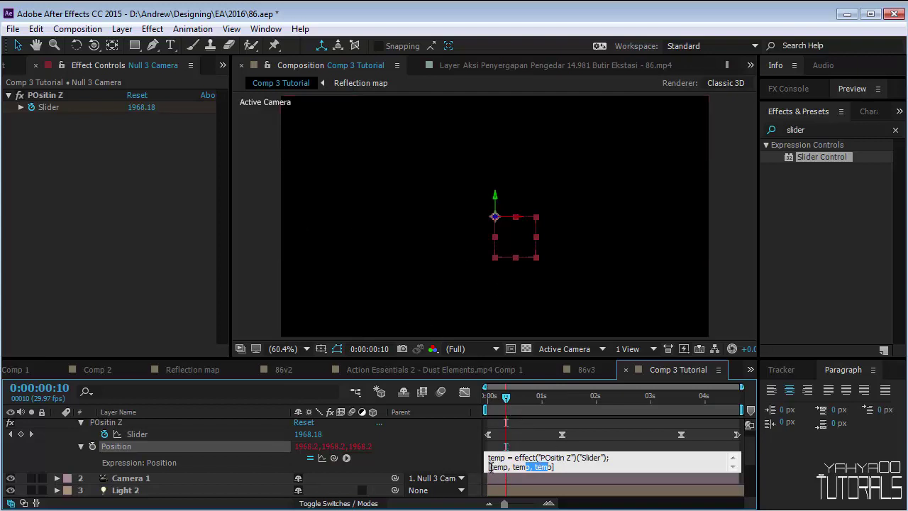
drag(489, 466, 506, 466)
text([500)
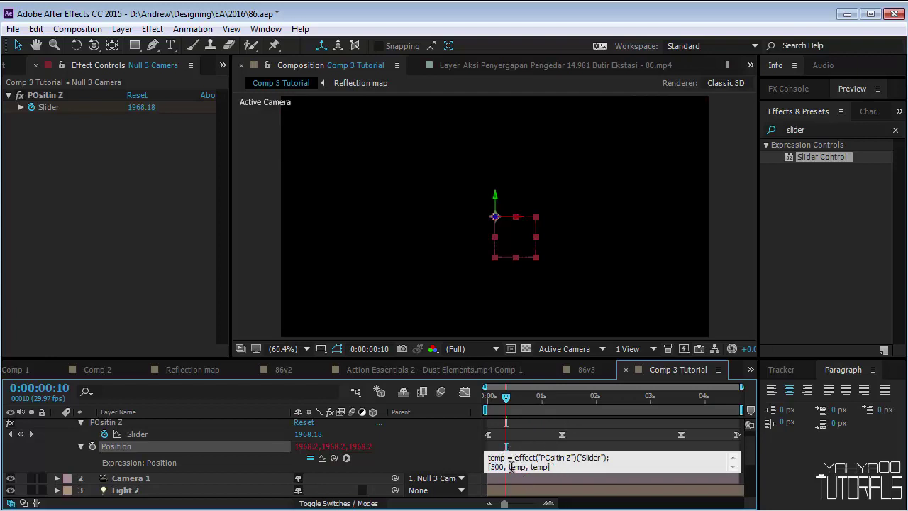
- Look up the Y value in Calculator and replace the second temp in the Position expression with 281.5
drag(509, 467, 525, 466)
key(alt+Tab)
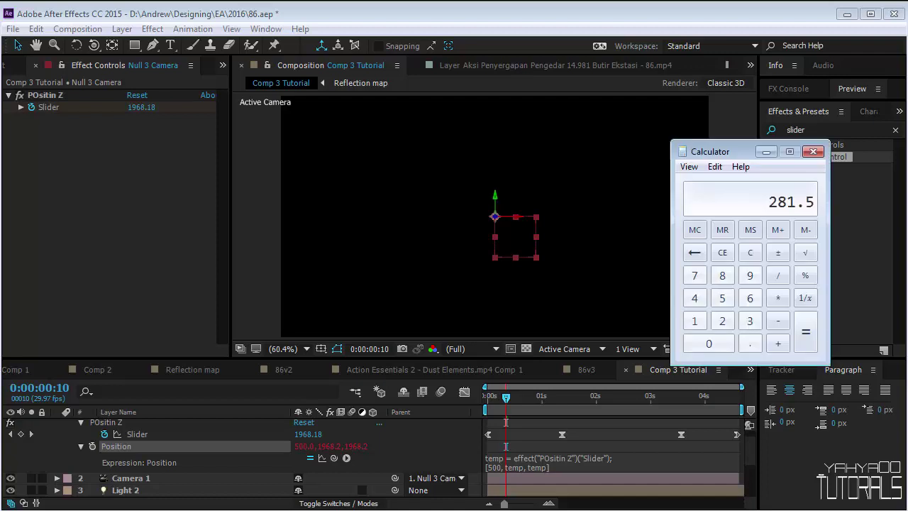
key(alt+Tab)
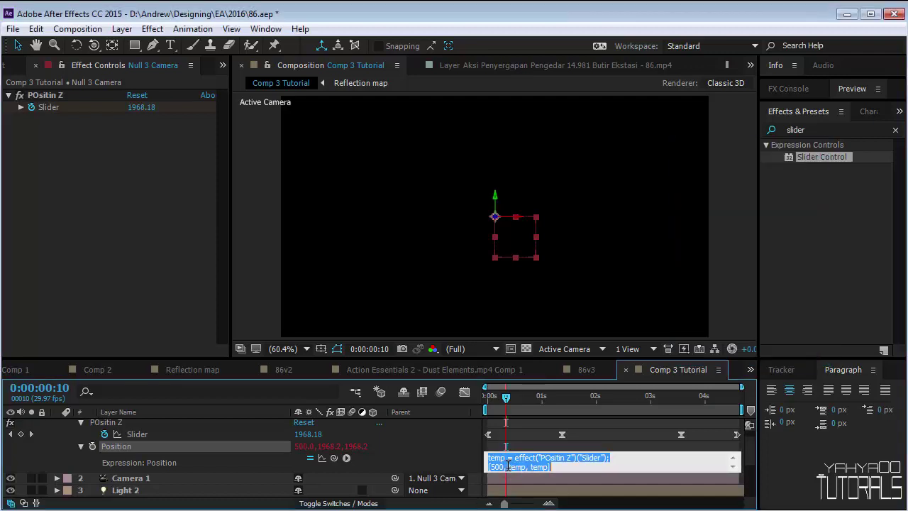
click(508, 466)
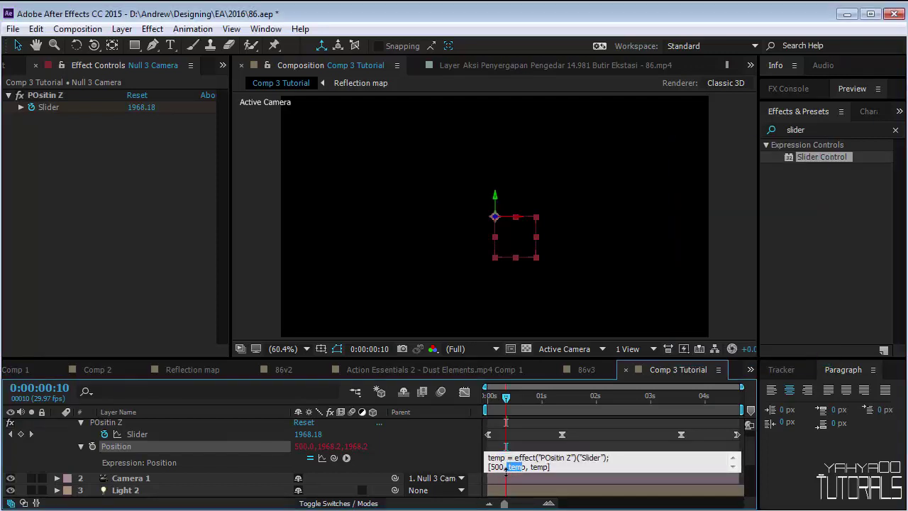
drag(508, 466, 518, 466)
click(505, 415)
- Scrub to 0:00:02:18 and play a preview of the slider-driven camera move
drag(506, 397, 629, 399)
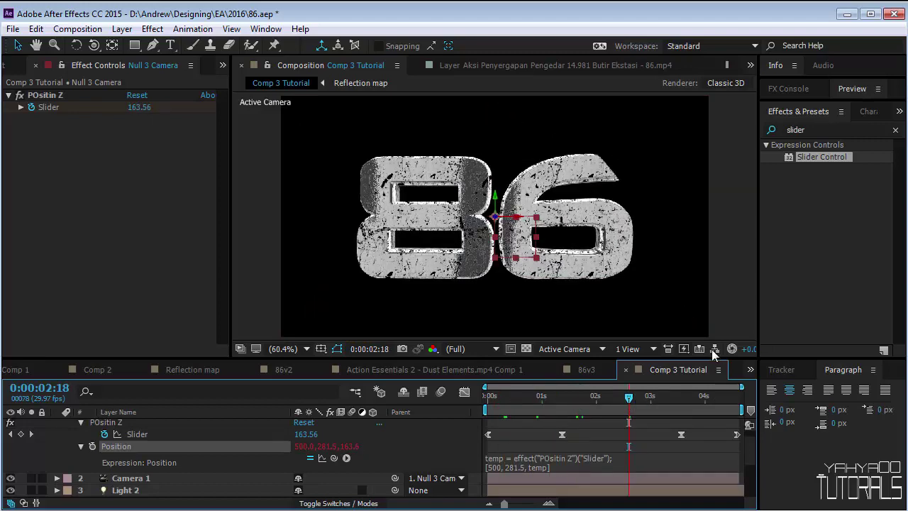
key(space)
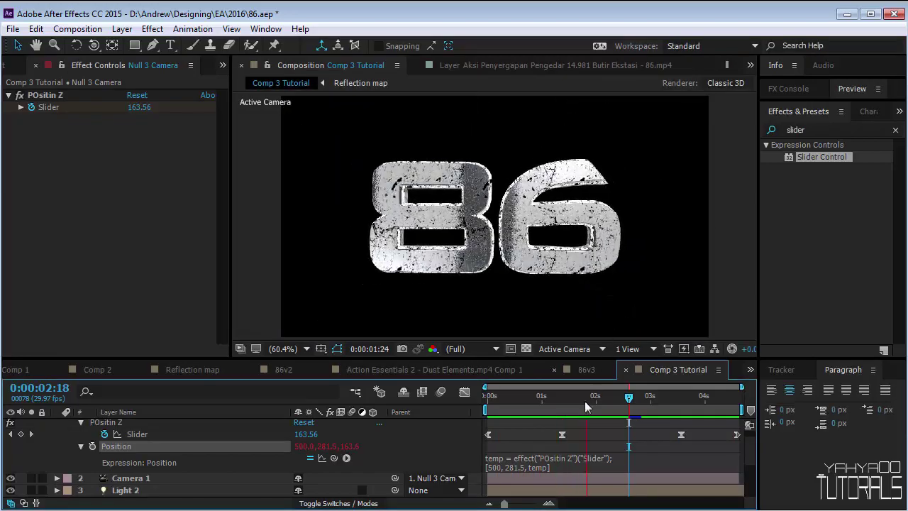
key(space)
mouse_move(576, 402)
mouse_down()
mouse_move(630, 406)
mouse_move(577, 402)
mouse_up()
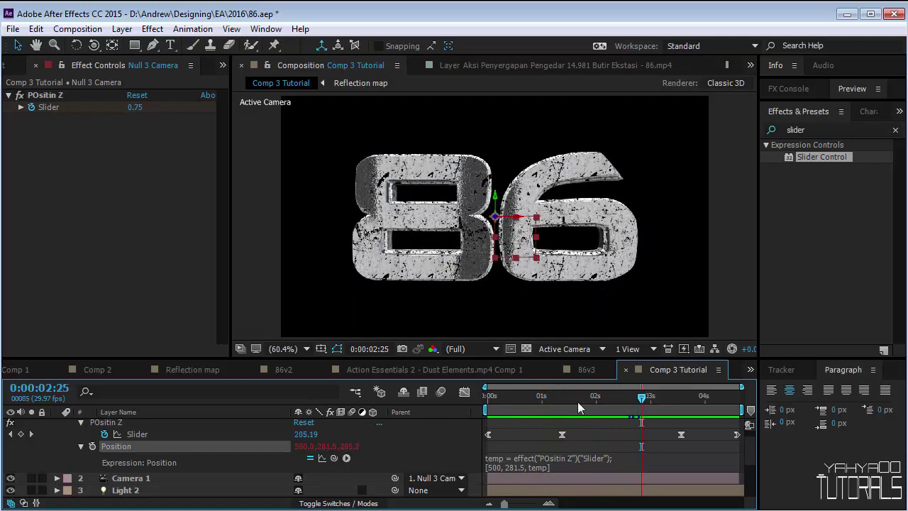
- Collapse Null 3 Camera, select the e3D layer and examine its Shadows and Ambient Occlusion render settings
scroll(104, 440, up, 1)
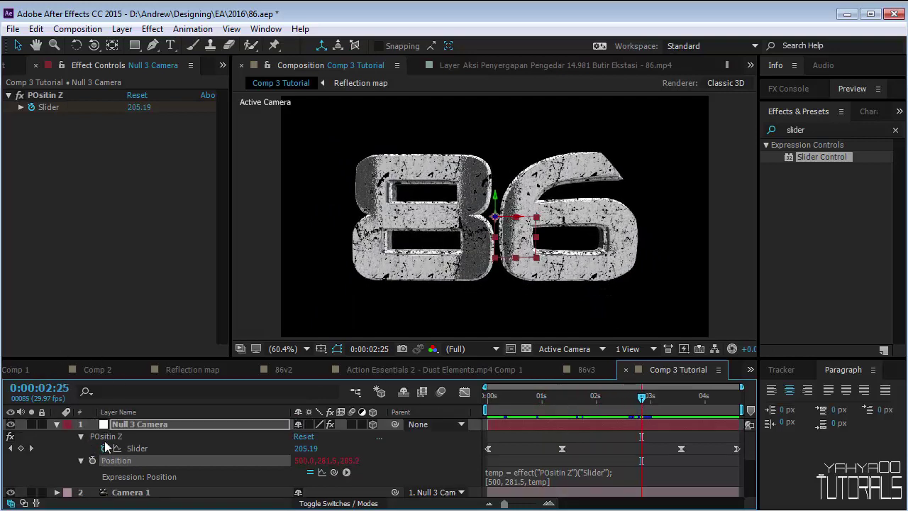
click(56, 425)
scroll(137, 455, down, 1)
click(145, 489)
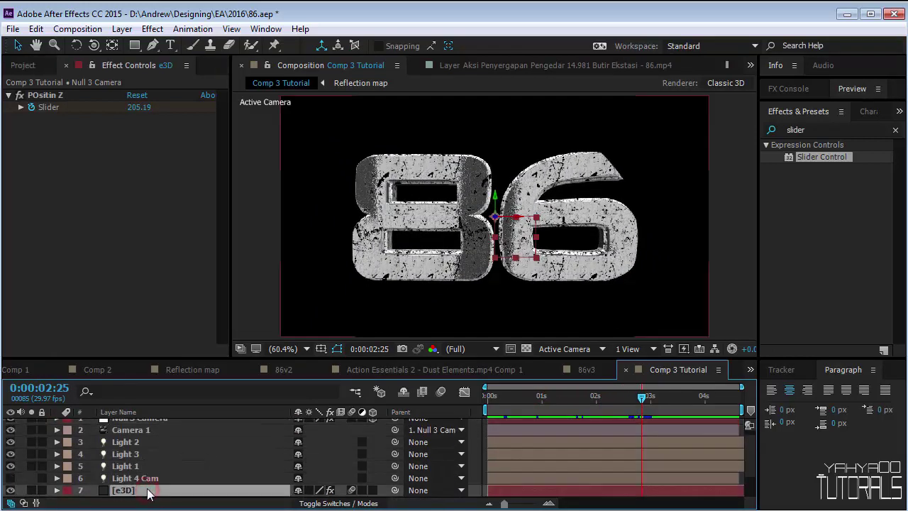
scroll(124, 223, down, 10)
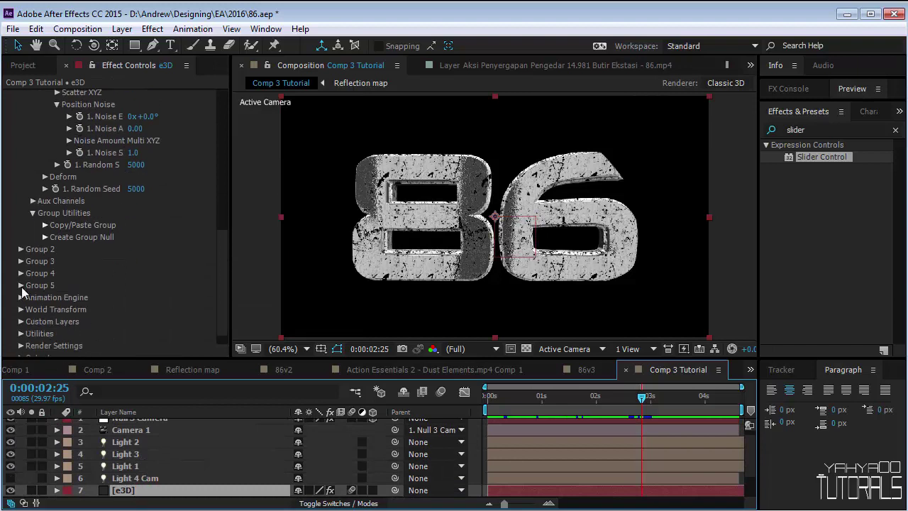
scroll(60, 255, down, 1)
click(21, 327)
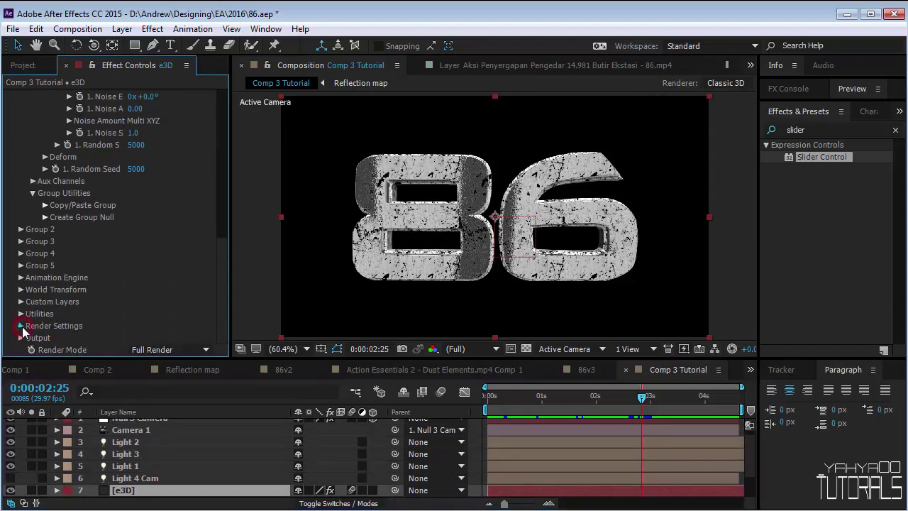
scroll(103, 230, down, 6)
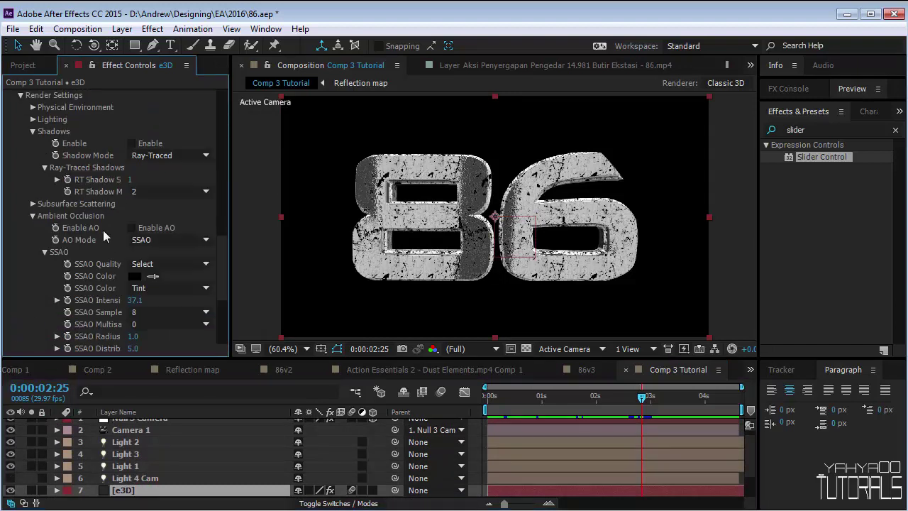
click(33, 131)
click(20, 97)
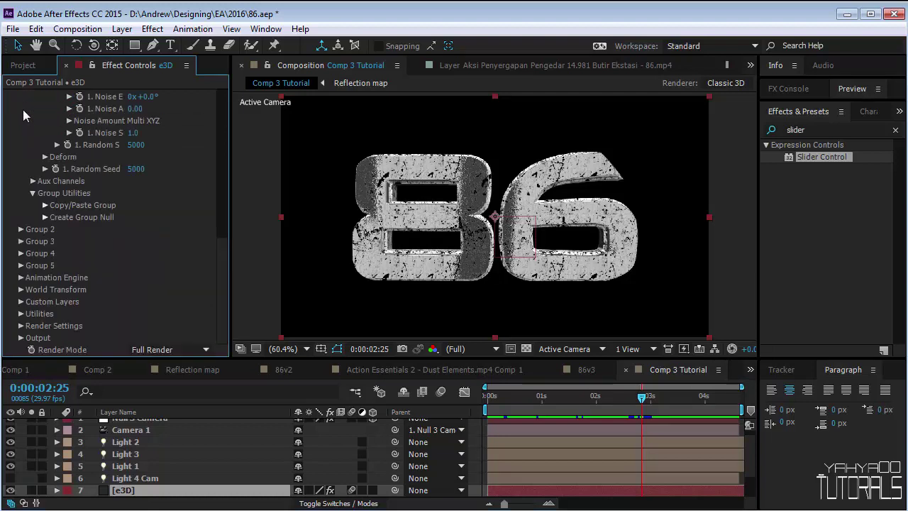
- Set the e3D layer's Render Mode to Draft
click(205, 350)
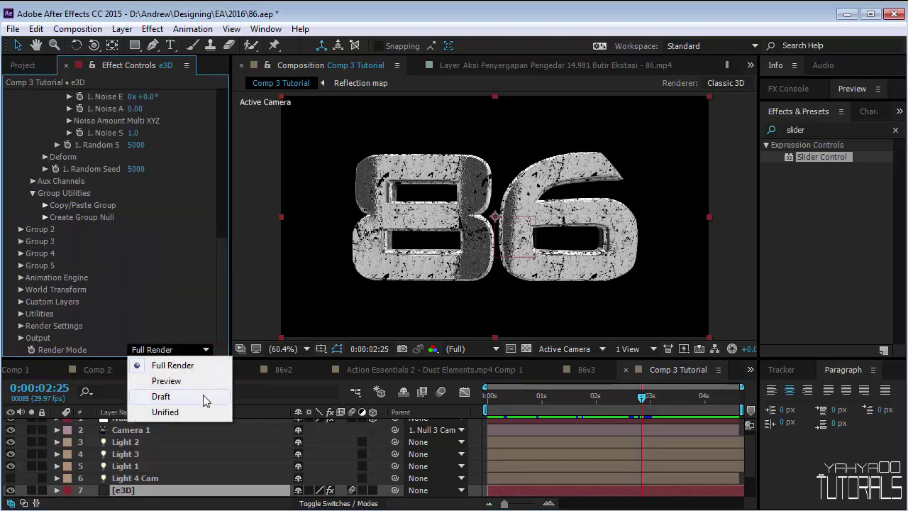
click(196, 381)
click(182, 350)
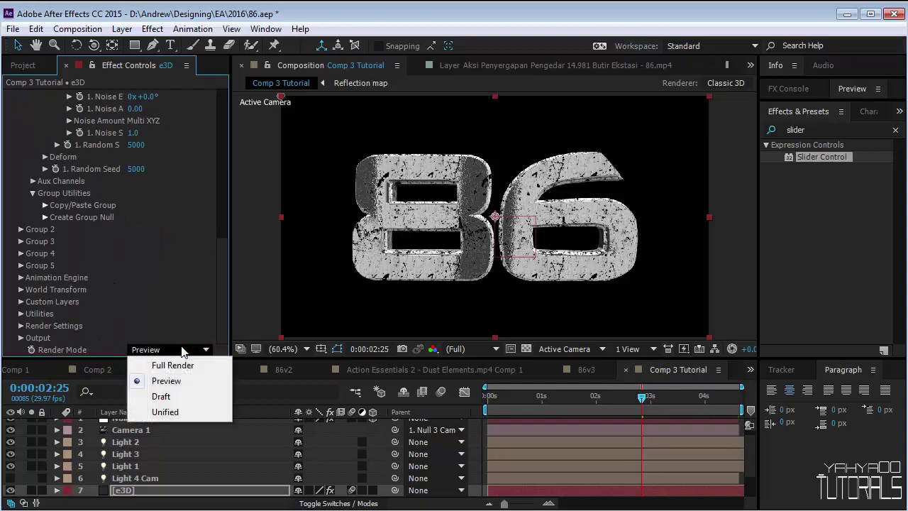
click(193, 398)
- Preview the composition from the beginning in draft quality and stop at 0:00:01:08
drag(599, 397, 471, 376)
key(space)
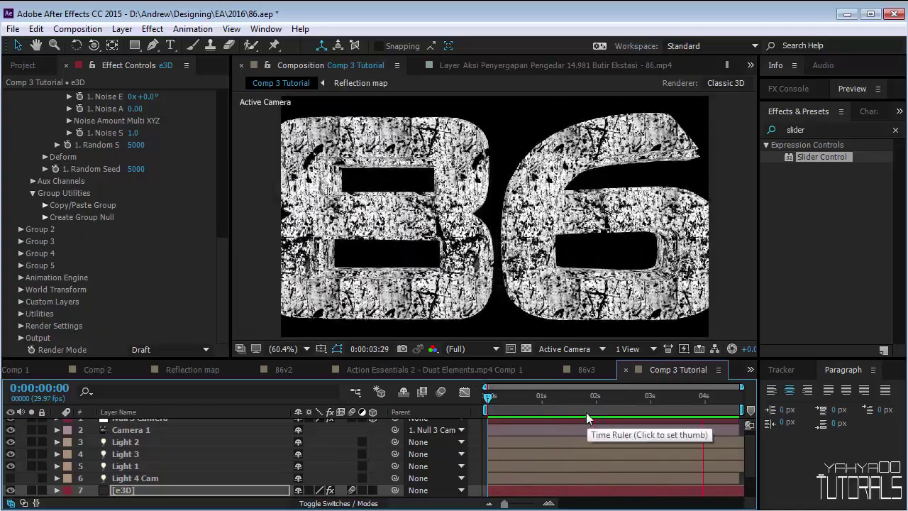
drag(601, 406, 556, 409)
- Reveal Null 3 Camera's keyframes and set the third Slider keyframe's value to 80
scroll(246, 453, up, 1)
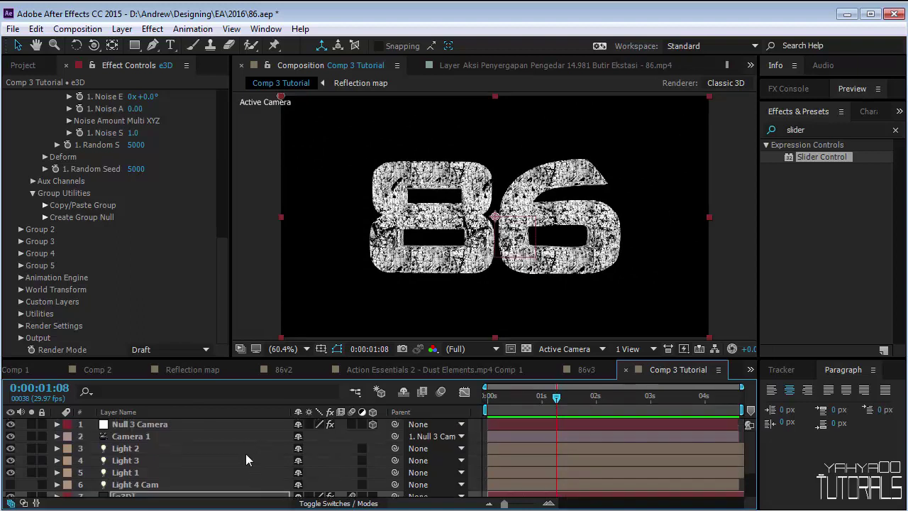
click(188, 424)
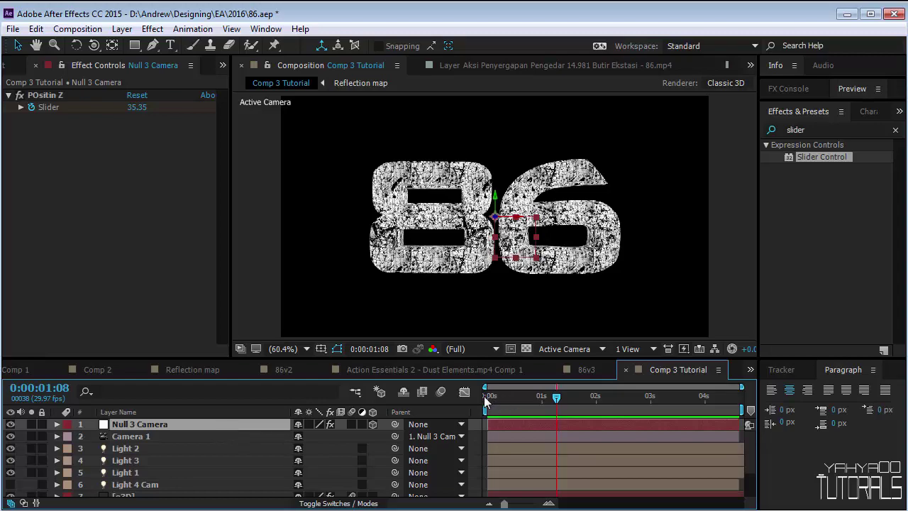
drag(484, 396, 597, 414)
key(p)
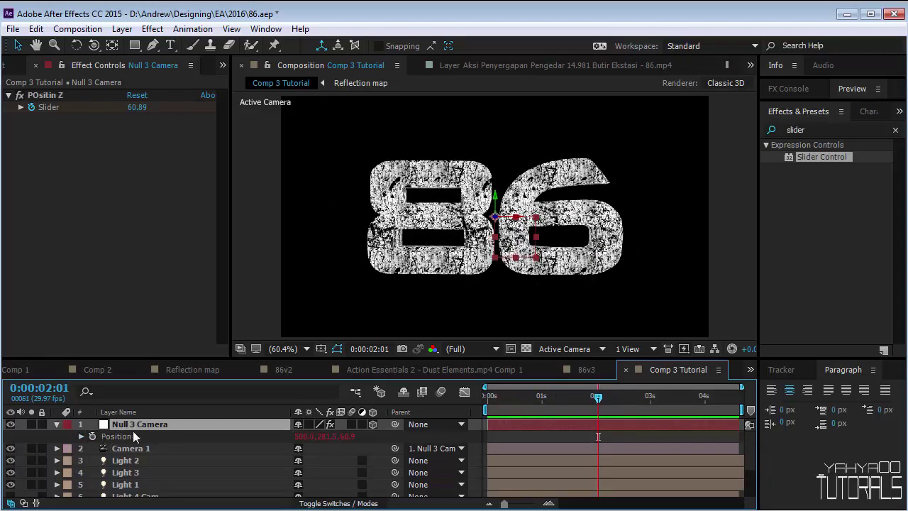
key(u)
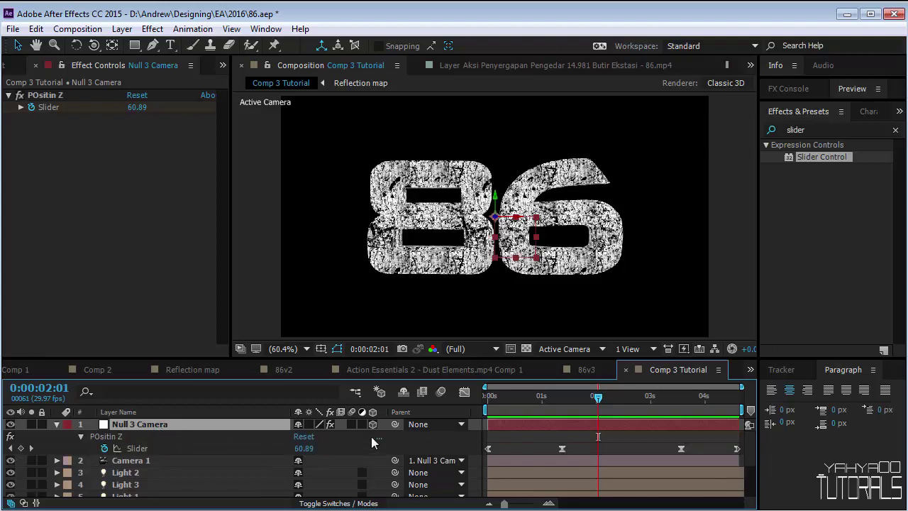
double_click(682, 448)
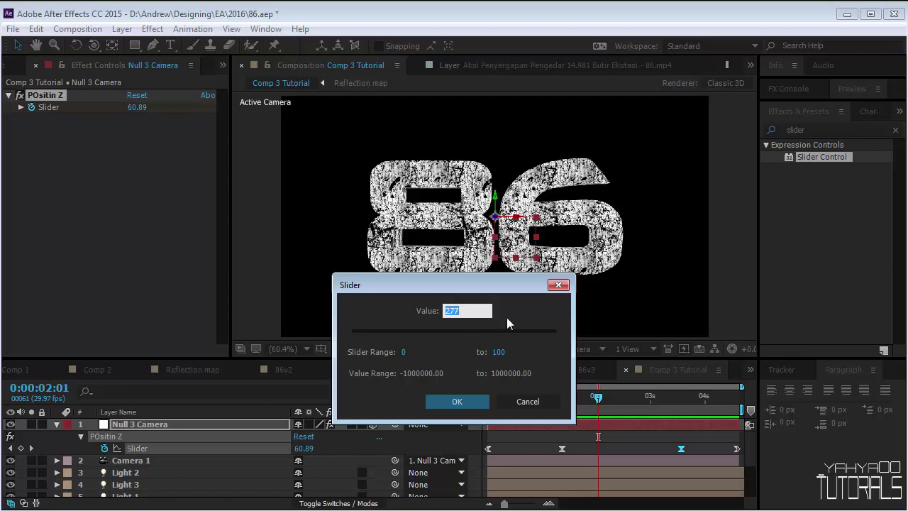
text(80)
click(455, 402)
- Scrub to 0:00:03:18, preview the changed camera move and park the current time at 0:00:02:29
drag(567, 402, 685, 403)
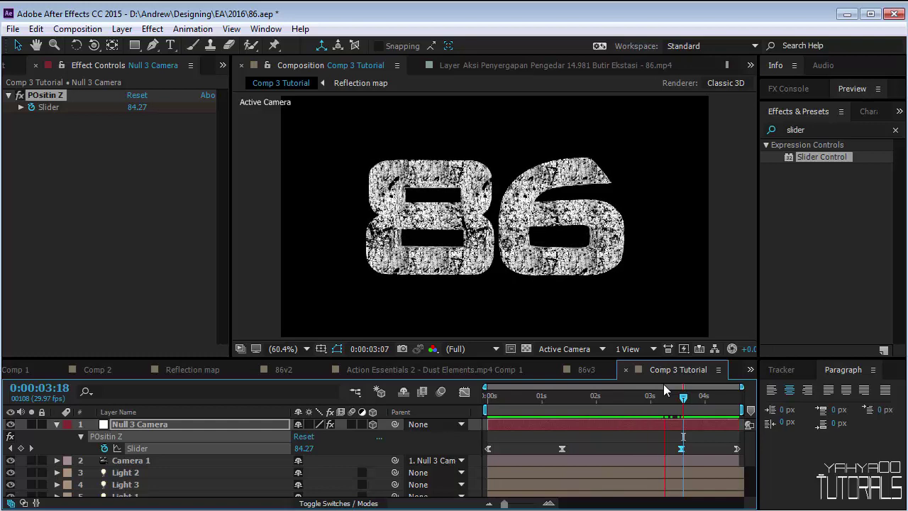
key(space)
click(649, 411)
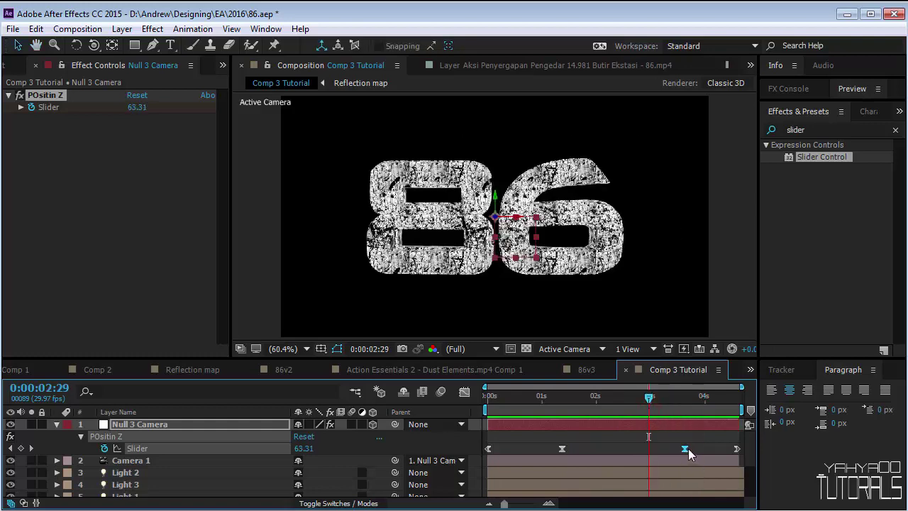
- Move Null 3 Camera's second Slider keyframe to about 0:00:01:01 and its third to about 0:00:03:18
drag(688, 449, 699, 449)
drag(561, 450, 542, 452)
mouse_move(637, 409)
mouse_down()
mouse_move(570, 408)
mouse_move(649, 408)
mouse_up()
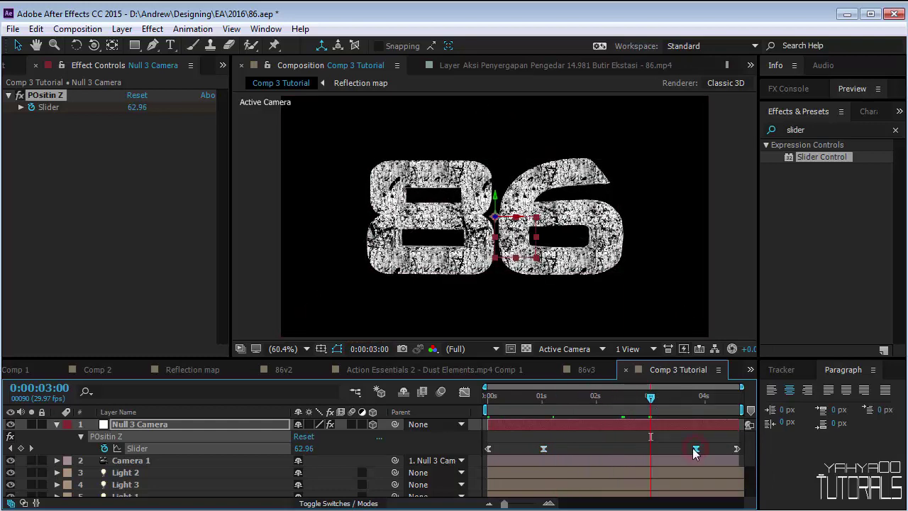
drag(695, 449, 683, 449)
drag(650, 398, 672, 409)
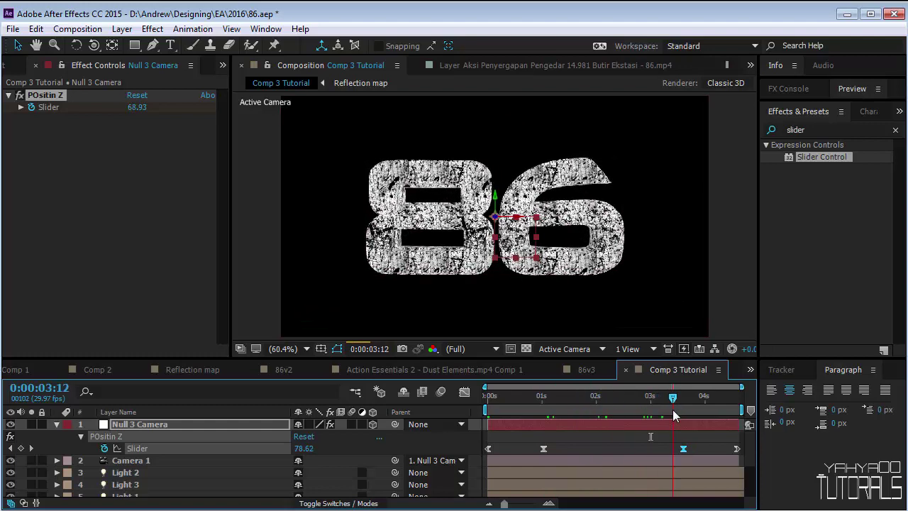
click(563, 454)
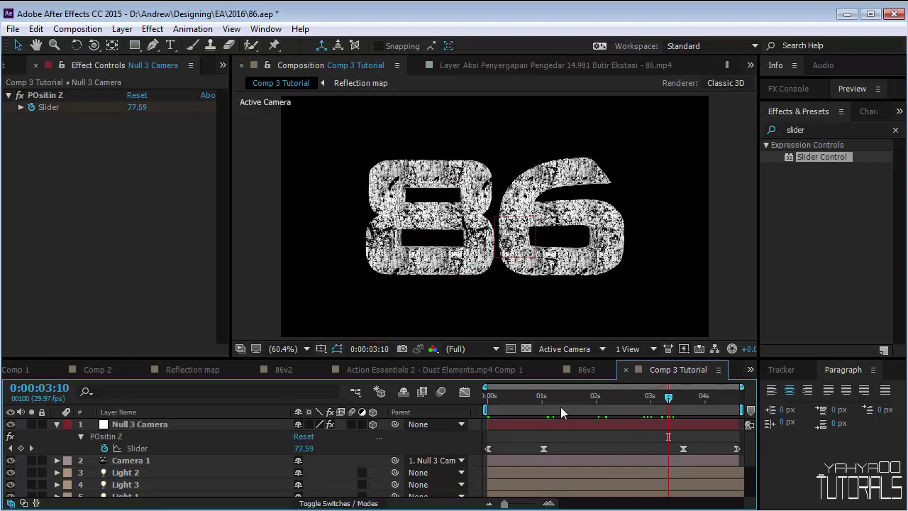
click(145, 425)
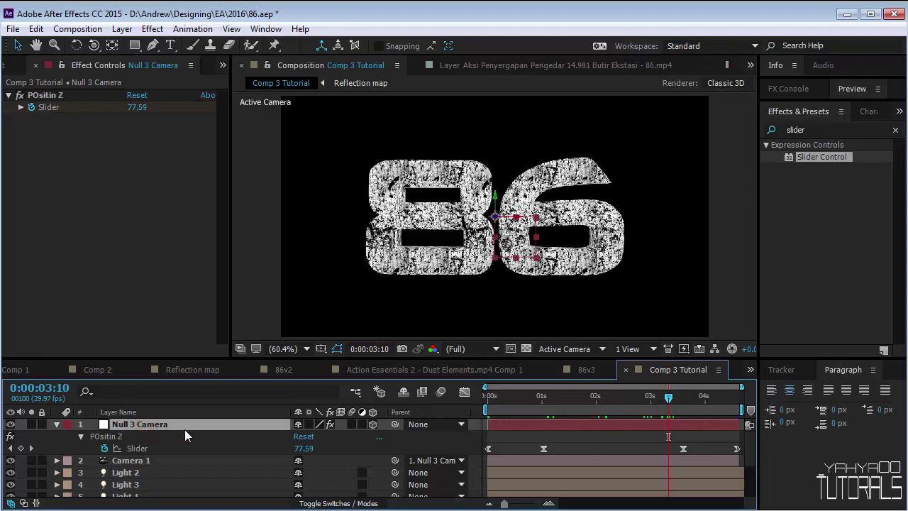
- Display the curve of Null 3 Camera's POsitin Z Slider in the Graph Editor with the timeline maximized
click(132, 438)
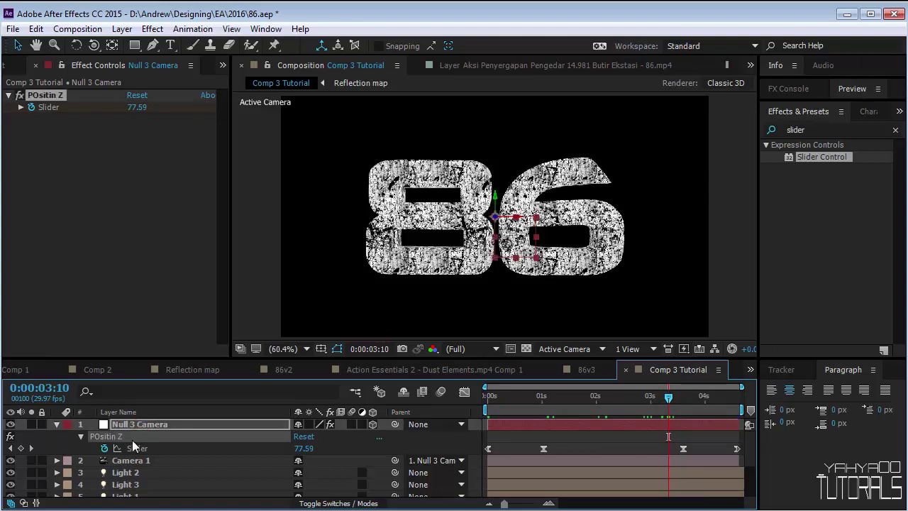
click(465, 392)
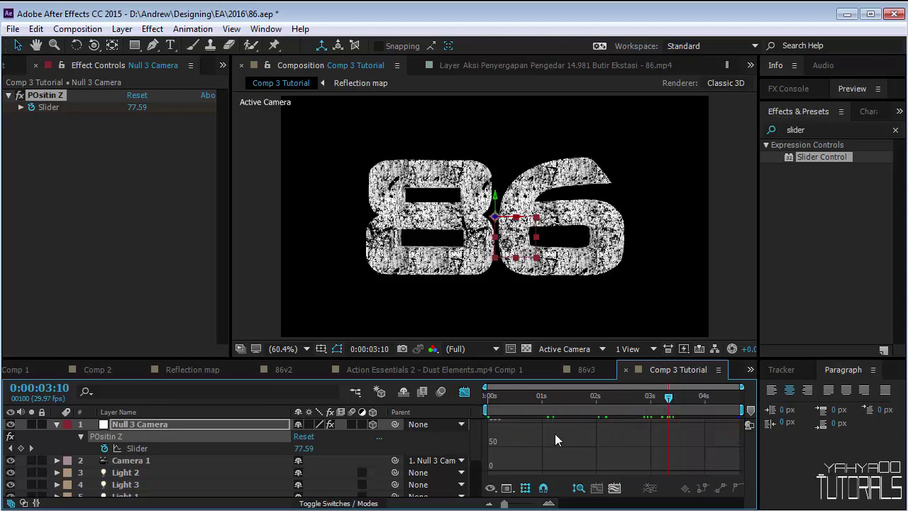
key(grave)
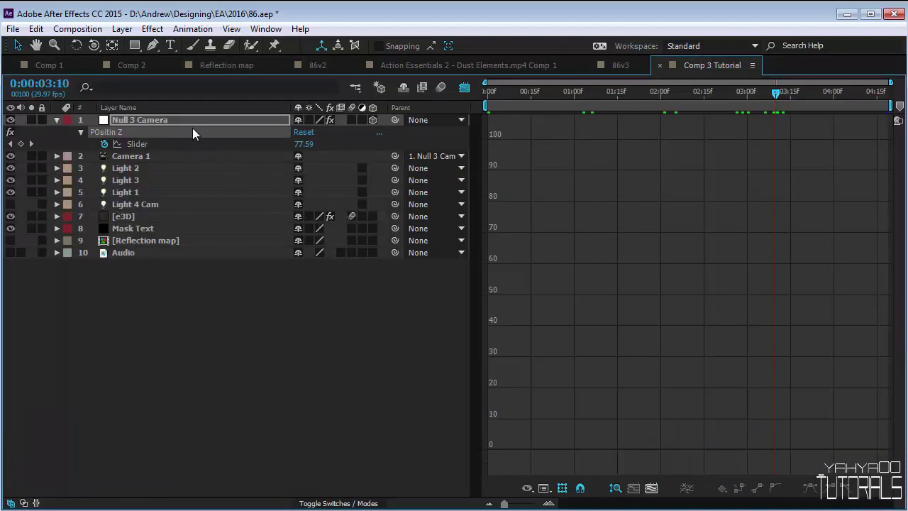
click(202, 143)
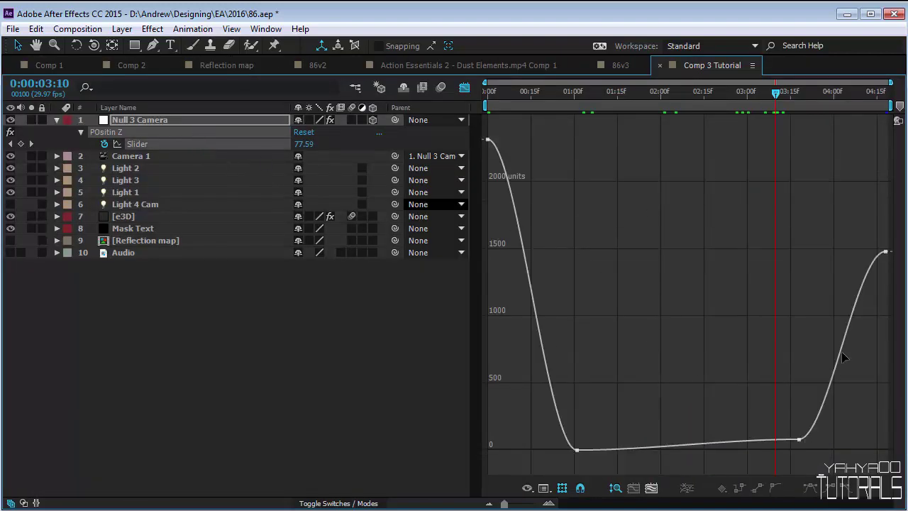
- Raise the last Slider keyframe on the graph to about 2100 units
click(577, 451)
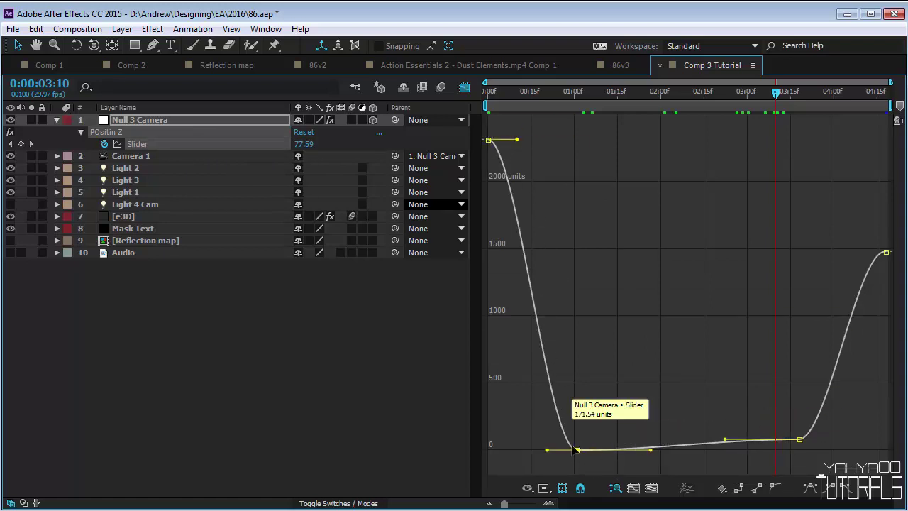
click(490, 140)
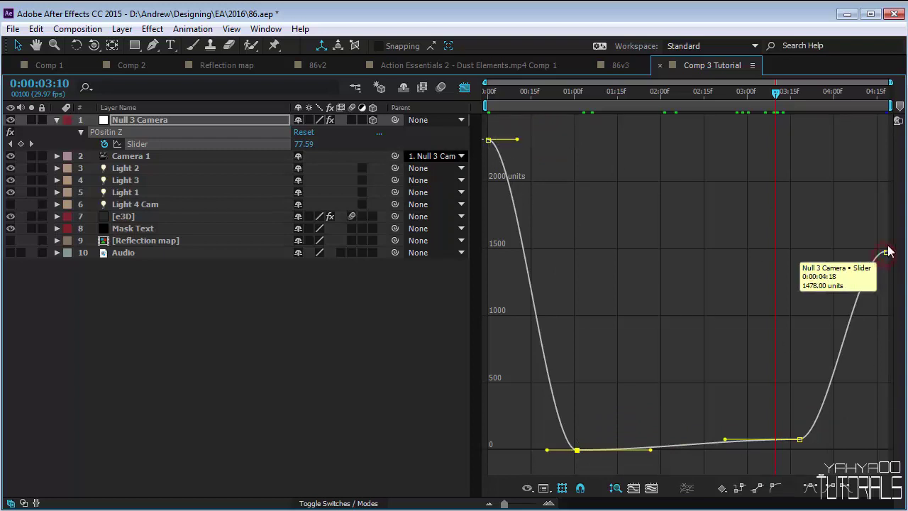
drag(886, 252, 887, 171)
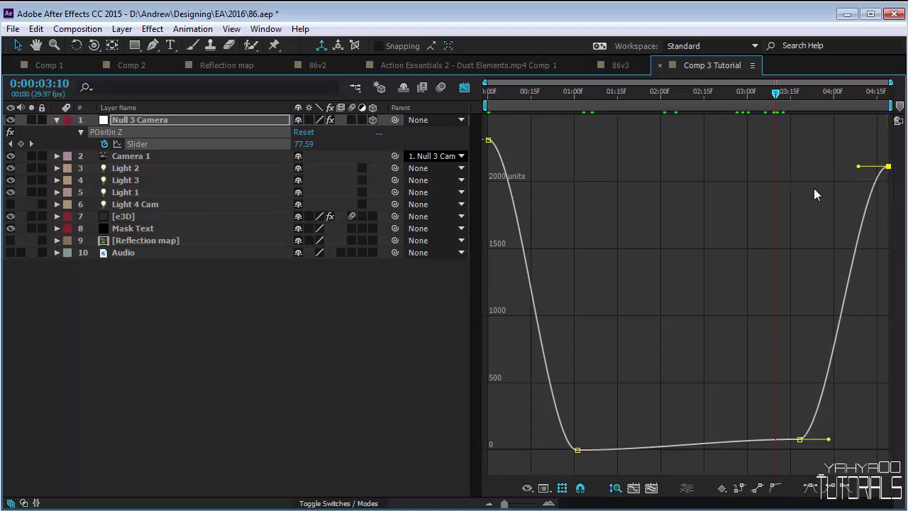
- Raise the second Slider keyframe to about 220 units and tilt its handles so the curve descends steeply and eases into the dip
click(577, 450)
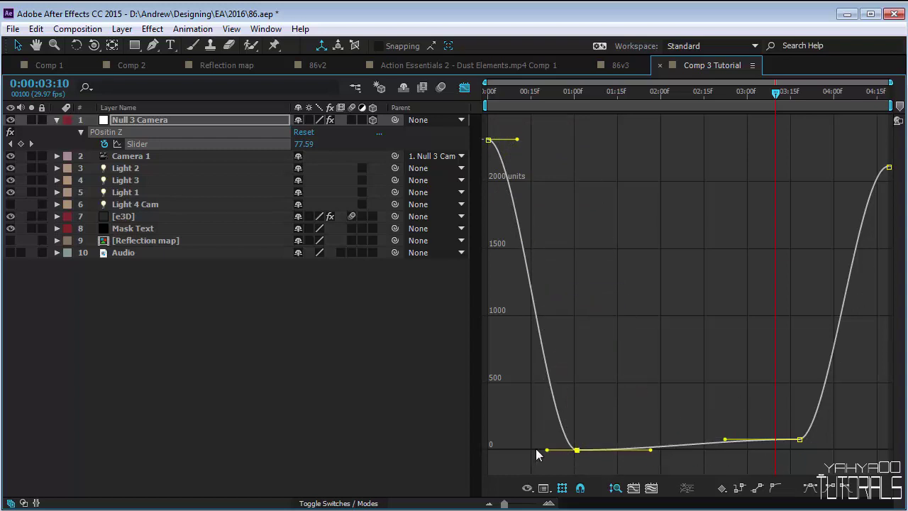
drag(575, 450, 579, 425)
drag(649, 426, 642, 500)
drag(546, 387, 537, 343)
drag(640, 453, 648, 430)
click(825, 419)
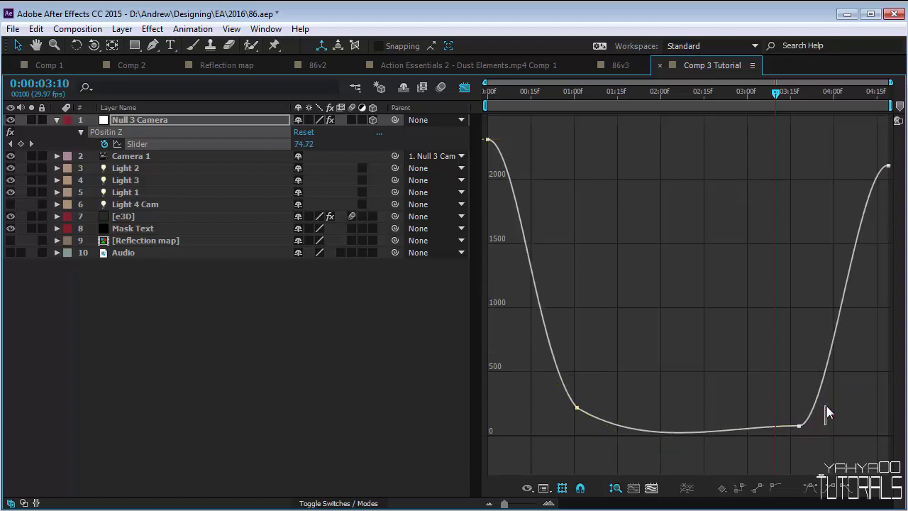
- Raise the third Slider keyframe slightly and angle its handles so the curve climbs smoothly out of the dip
click(800, 444)
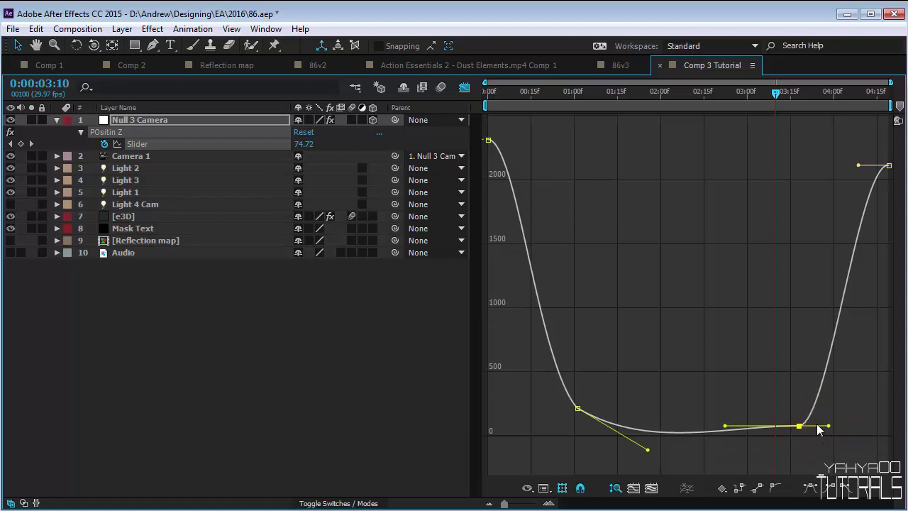
drag(830, 426, 831, 386)
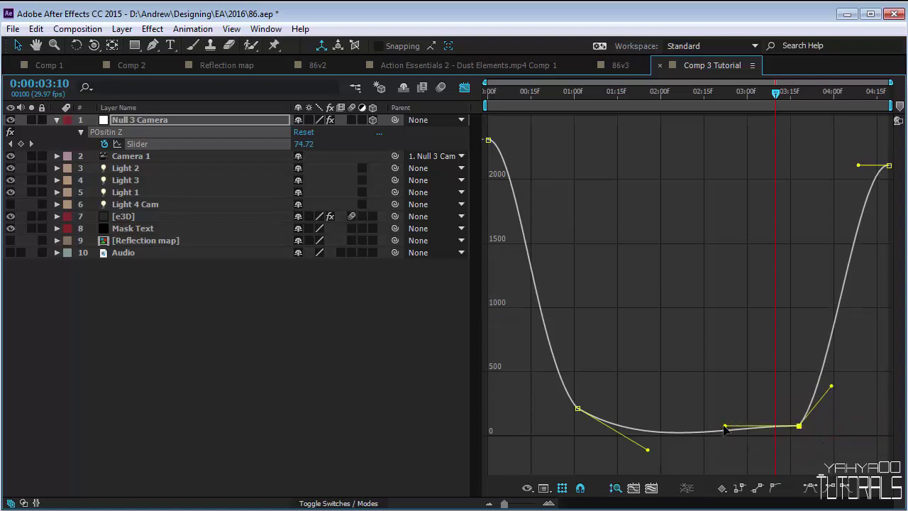
drag(726, 427, 800, 421)
drag(830, 381, 841, 363)
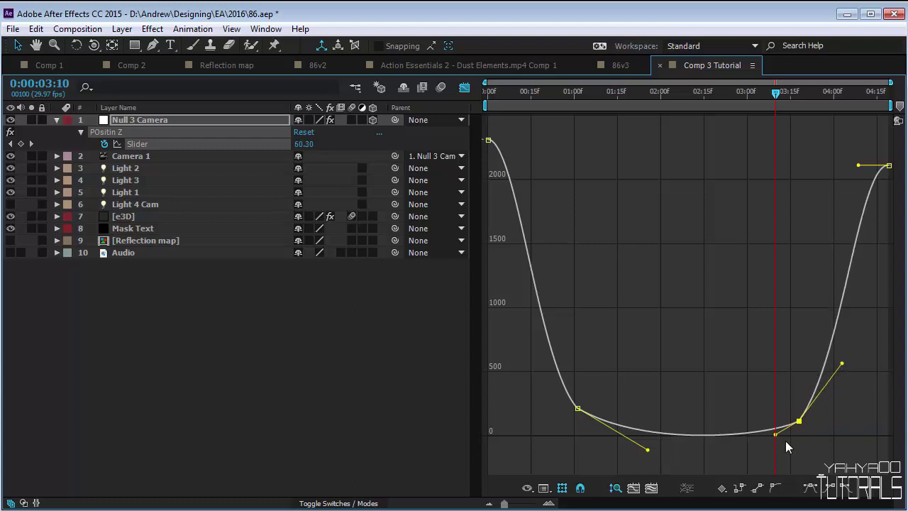
drag(775, 438, 734, 443)
drag(646, 451, 644, 442)
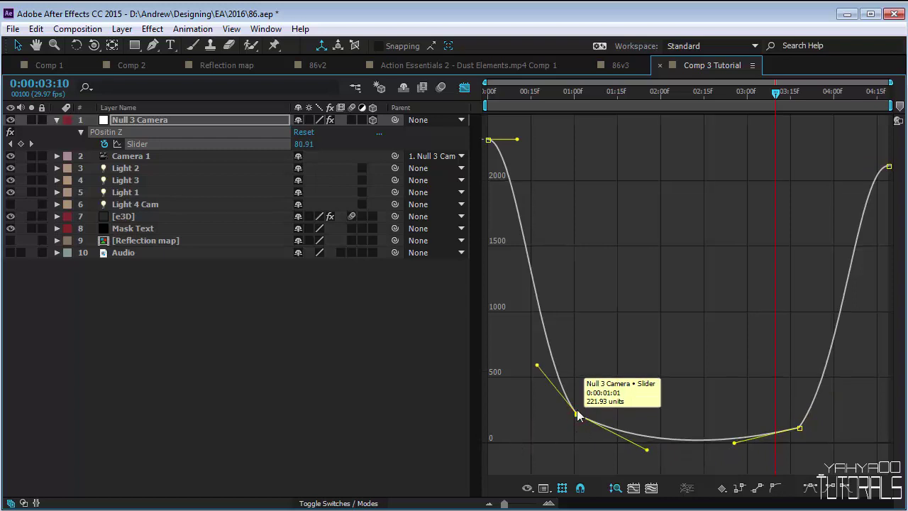
- Raise the second Slider keyframe to about 265 units and lengthen its incoming and outgoing handles
drag(577, 415, 578, 409)
drag(530, 354, 508, 301)
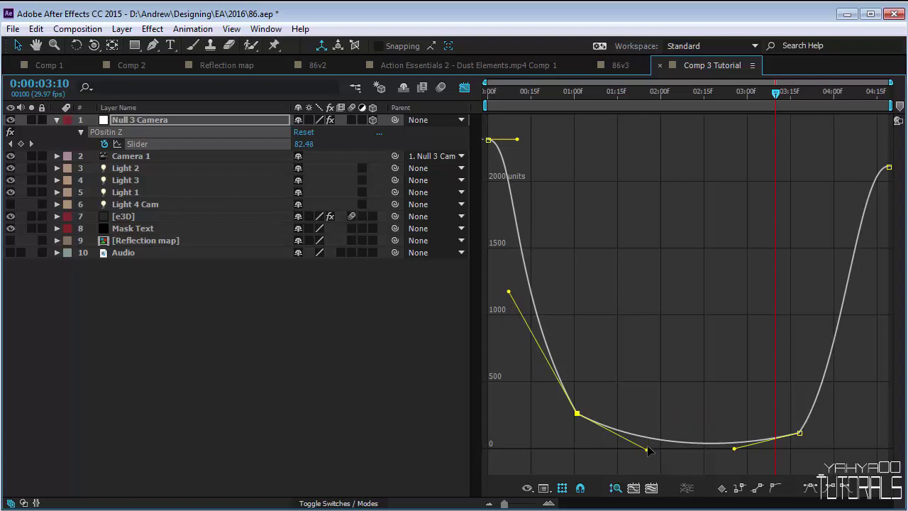
mouse_move(648, 453)
mouse_down()
mouse_move(667, 463)
mouse_move(659, 455)
mouse_up()
- Raise the third Slider keyframe to about 180 units, lower its incoming handle and extend its outgoing handle upward
drag(799, 429, 802, 420)
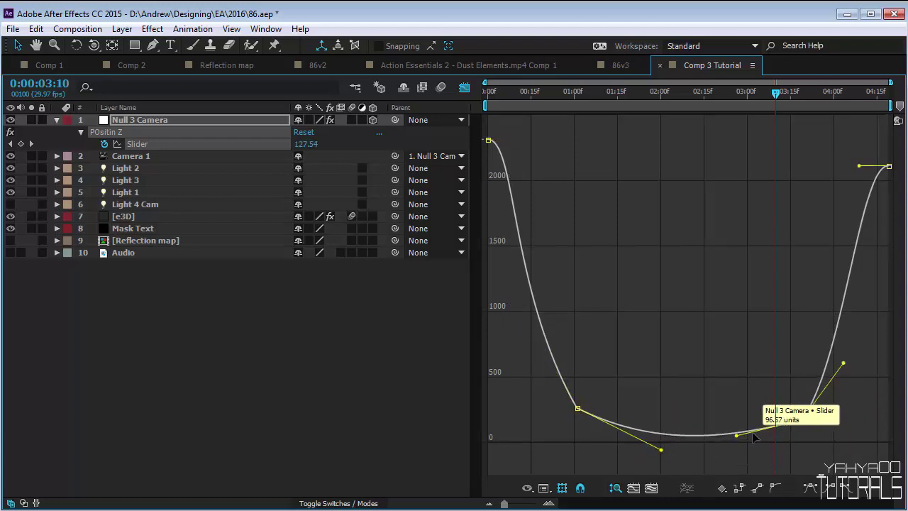
drag(736, 436, 738, 448)
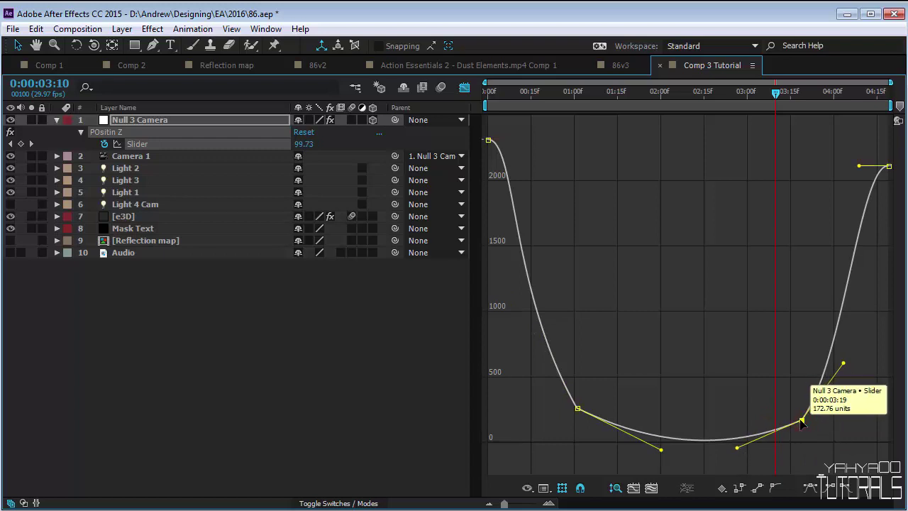
drag(802, 420, 801, 417)
drag(842, 358, 844, 350)
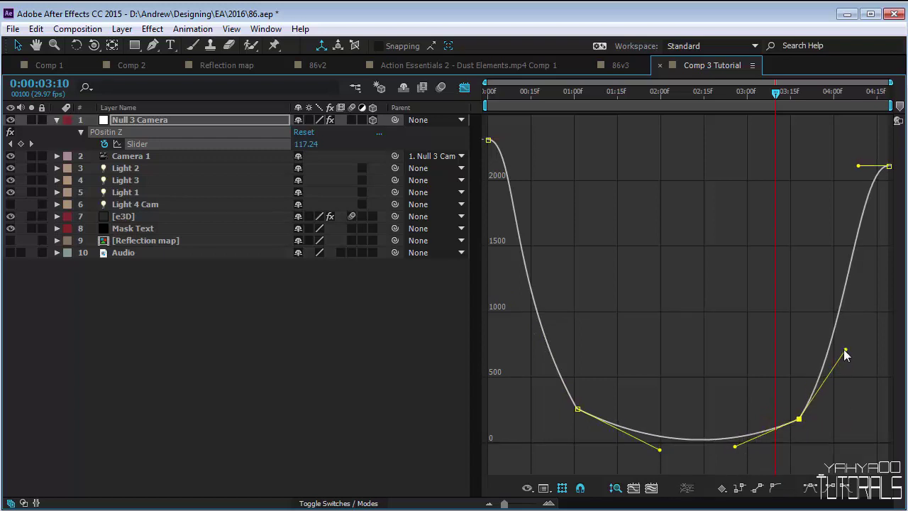
click(759, 242)
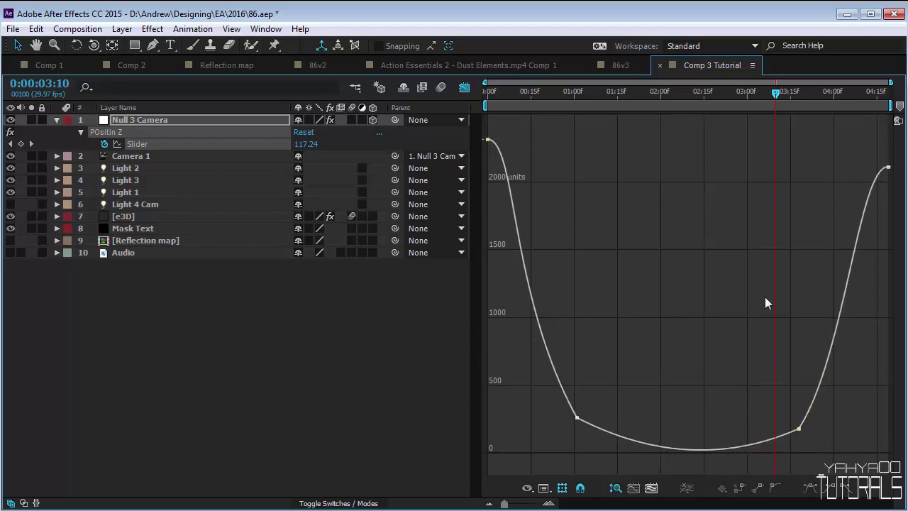
- Move the second Slider keyframe to 0:00:01:04 at about 346 units, level the third with it, and pull their inner handles down
click(577, 421)
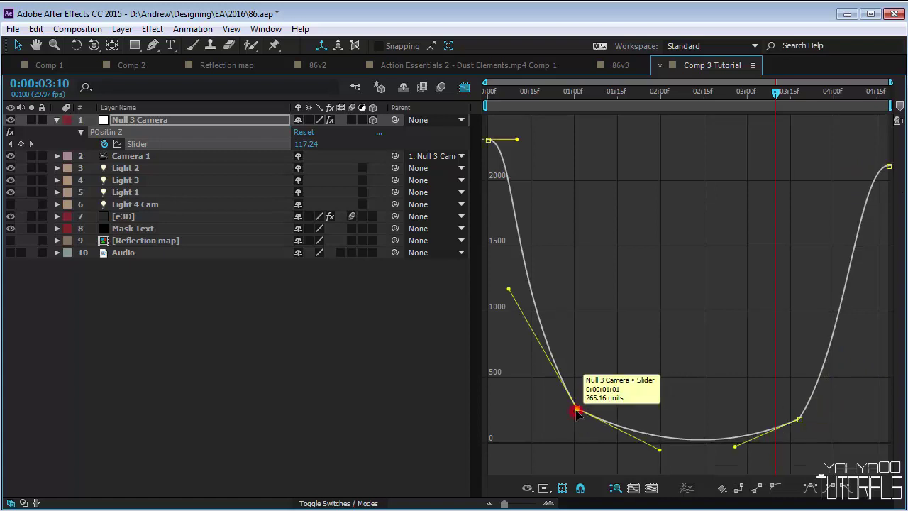
drag(577, 406, 585, 406)
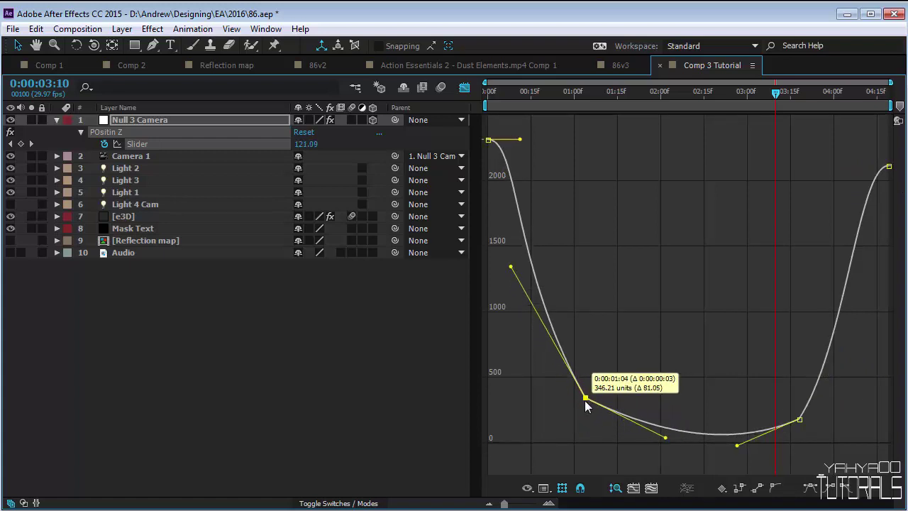
click(799, 423)
drag(795, 406, 798, 421)
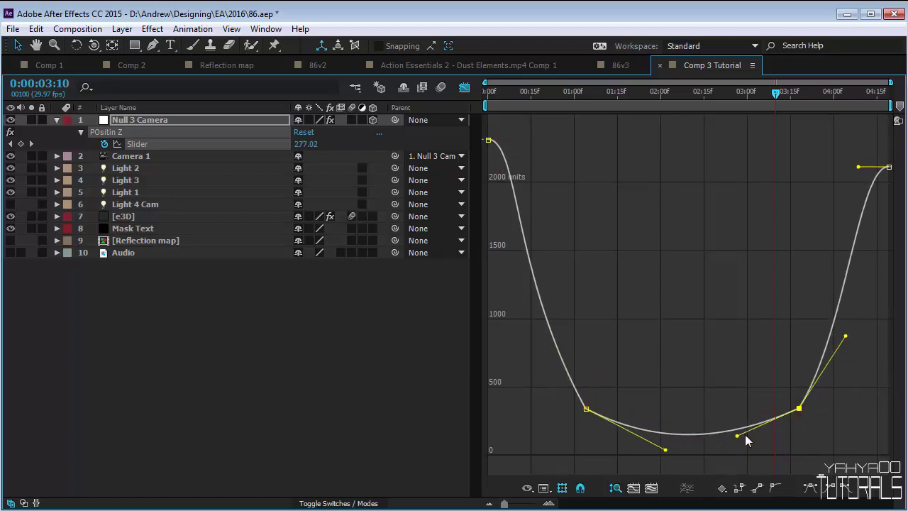
drag(738, 438, 737, 465)
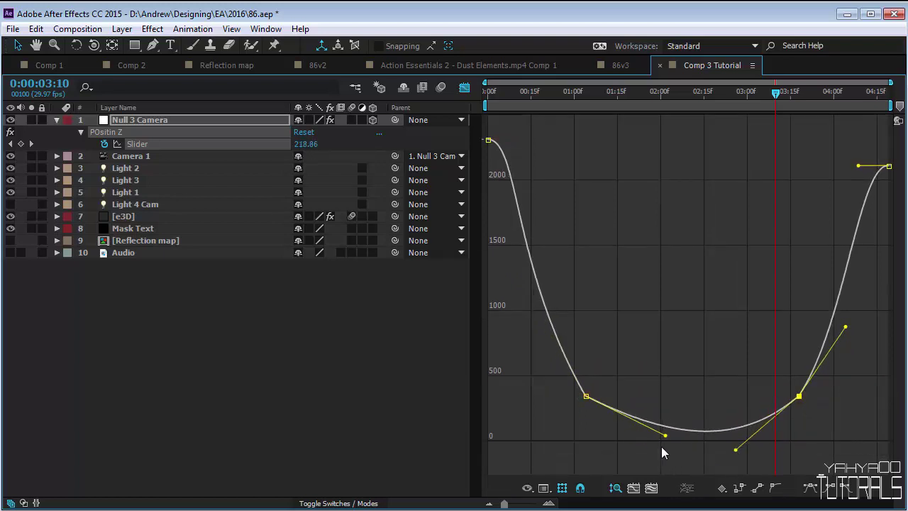
drag(671, 446, 670, 457)
click(721, 462)
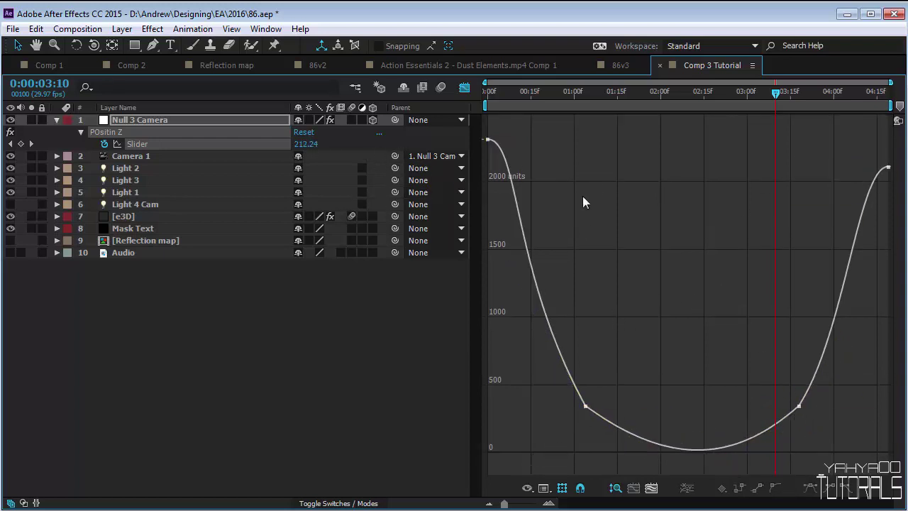
- Restore the full workspace, preview the reshaped camera move from the start with the whole timeline shown, and scrub to 0:00:01:01
key(grave)
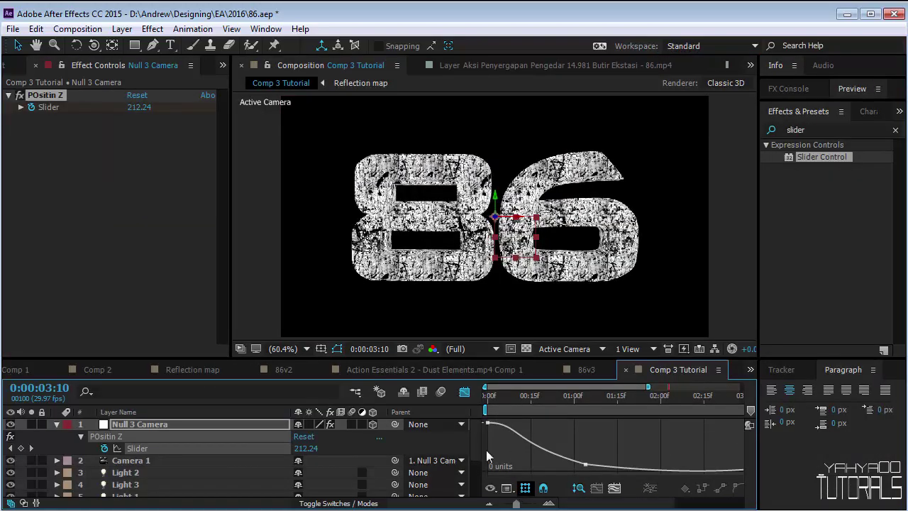
drag(502, 393, 455, 393)
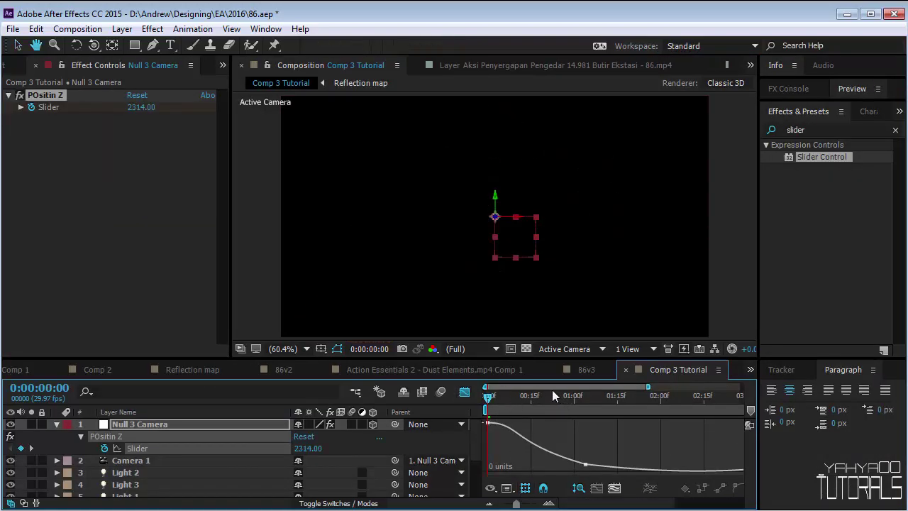
key(space)
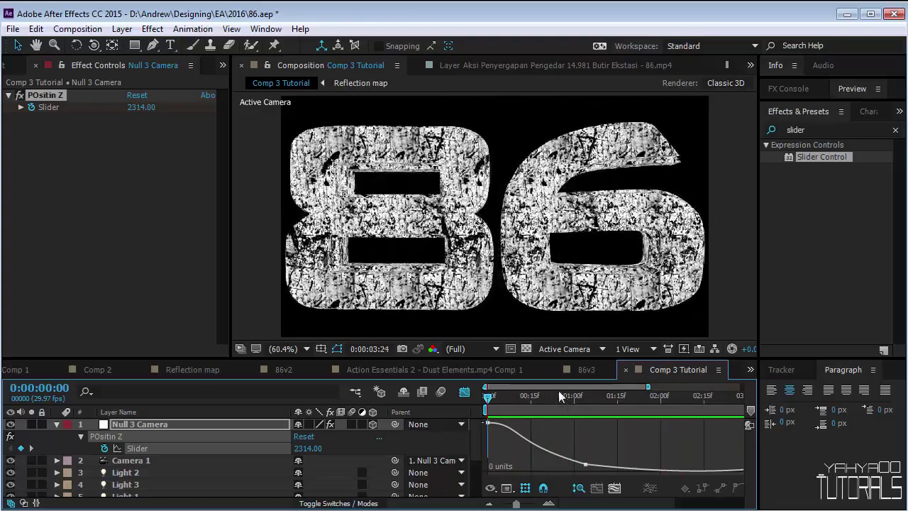
drag(520, 503, 508, 504)
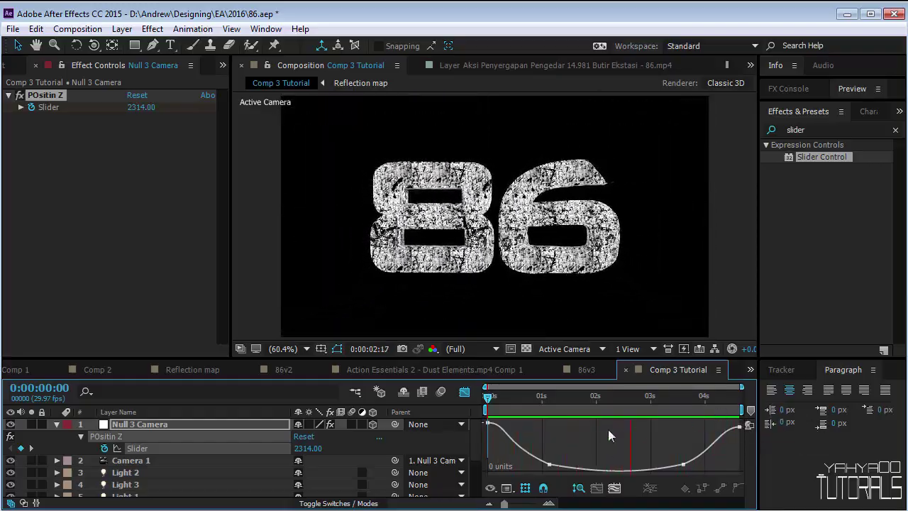
drag(648, 400, 544, 482)
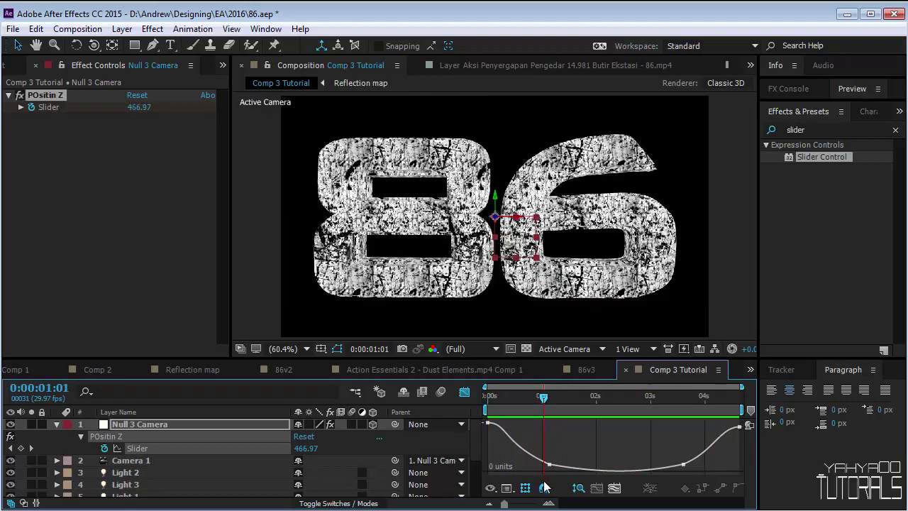
- Fine-tune the second Slider keyframe's incoming handle and raise the third keyframe's outgoing handle slightly
double_click(550, 463)
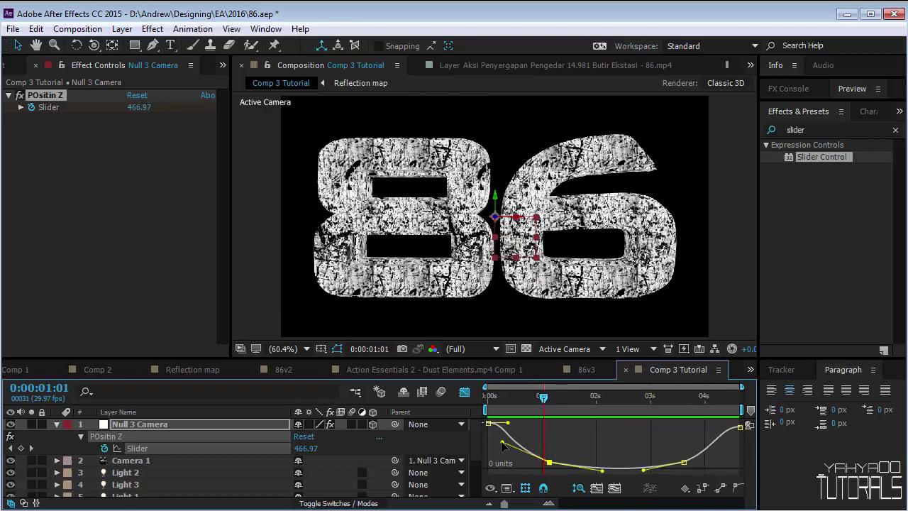
drag(506, 441, 506, 441)
click(684, 462)
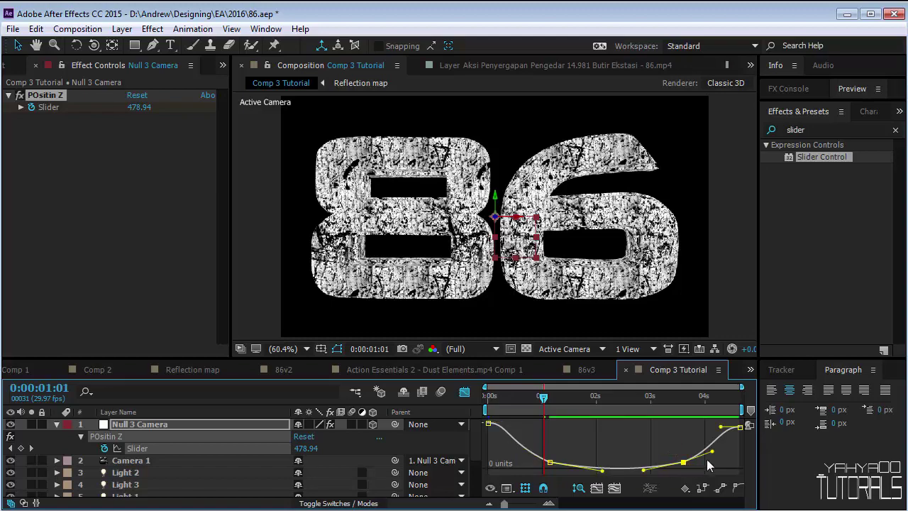
drag(713, 454, 715, 448)
- Preview the adjusted camera move from the beginning, scrub through it and park the current time at 0:00:02:22
drag(536, 399, 456, 405)
key(space)
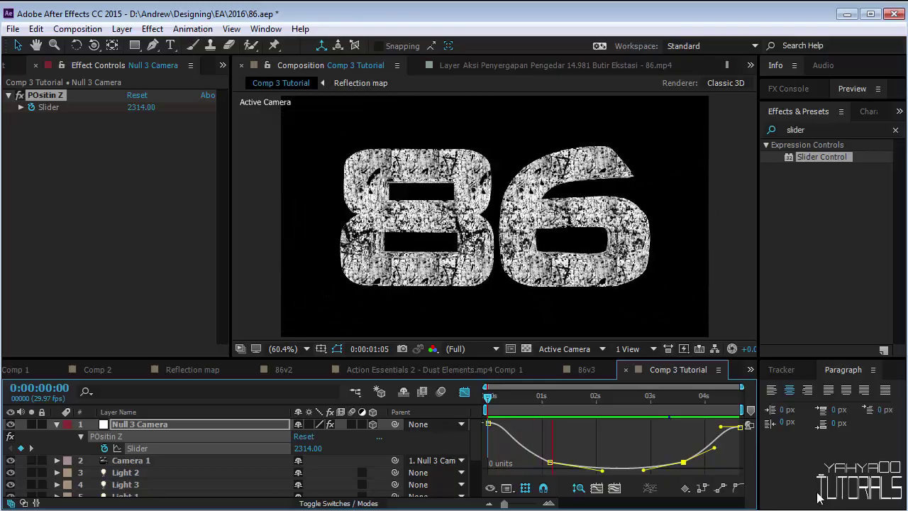
click(552, 414)
drag(540, 413, 501, 412)
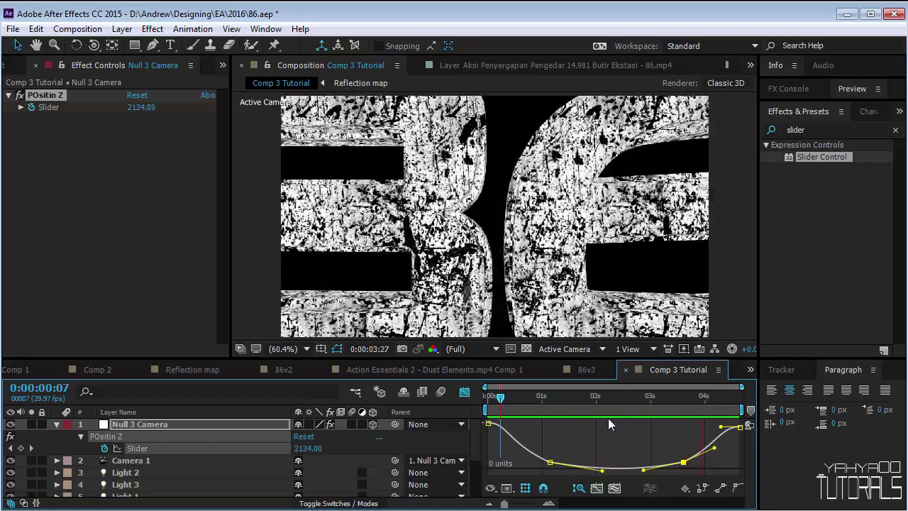
click(607, 399)
drag(564, 406, 636, 405)
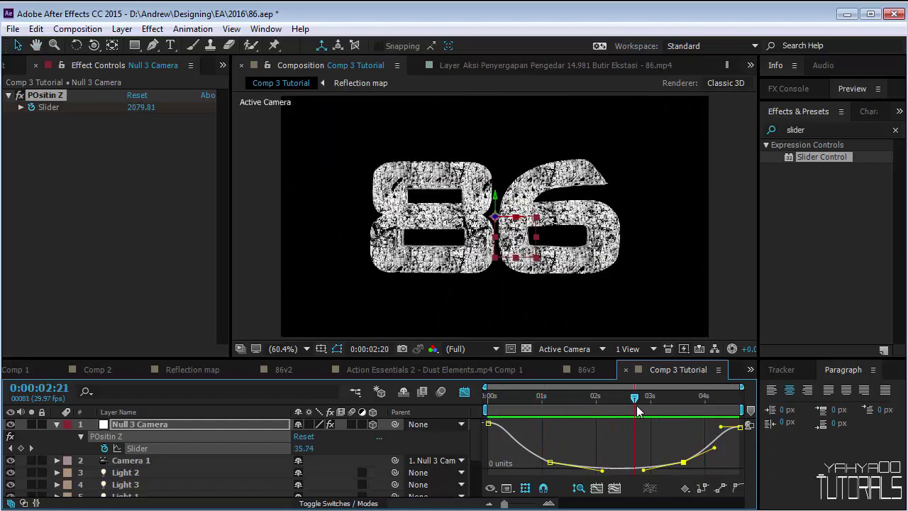
- Collapse Null 3 Camera's properties and select the layer
click(56, 425)
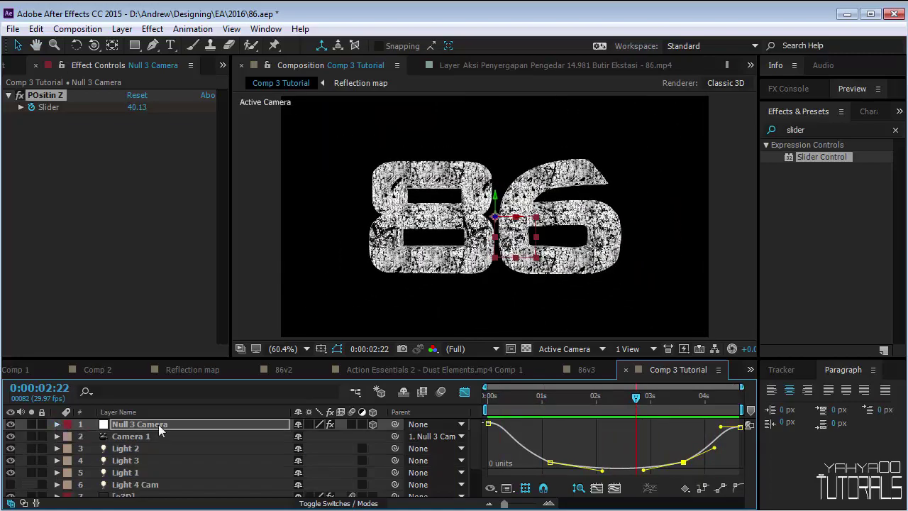
click(198, 422)
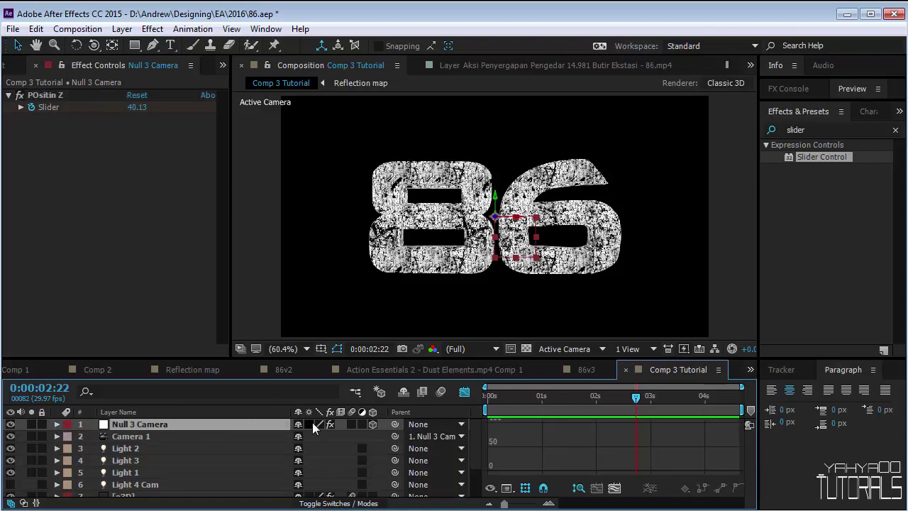
- Select the e3D layer, return the timeline from the Graph Editor to layer bars, and move the current time to 0:00:01:20
scroll(214, 467, down, 2)
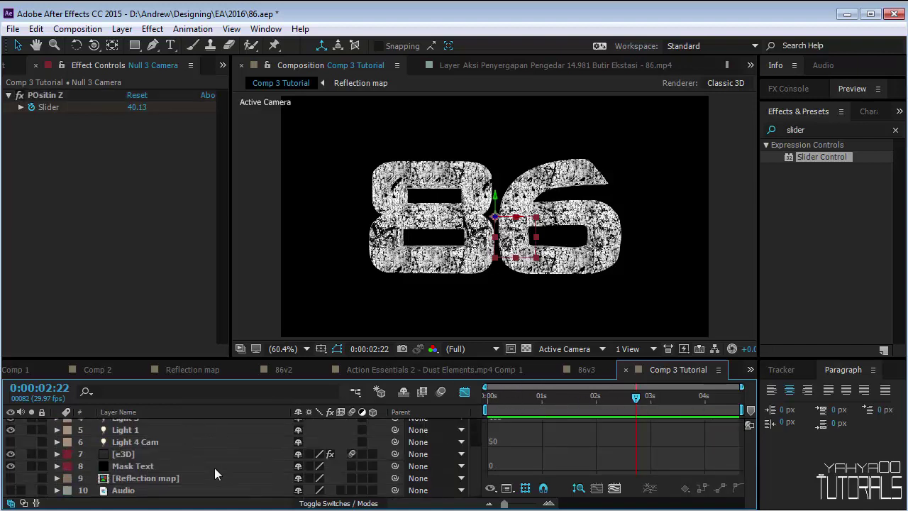
click(157, 454)
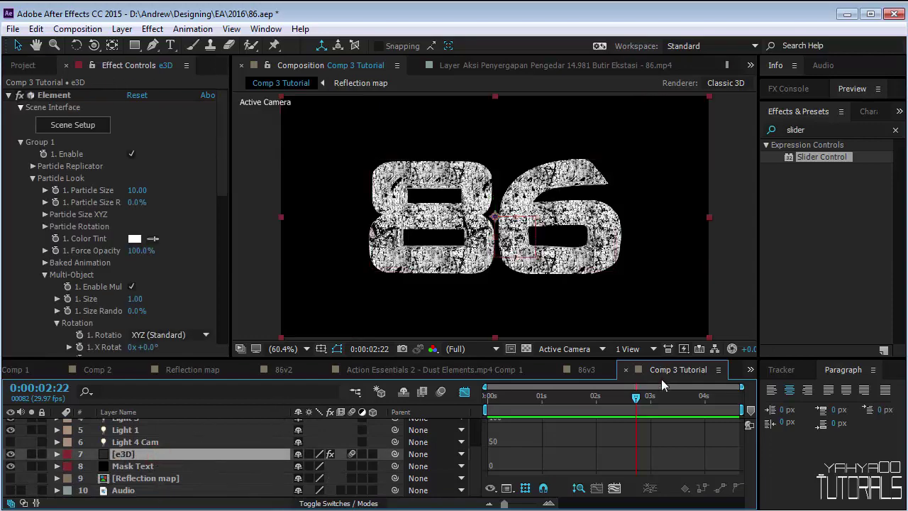
click(464, 391)
drag(635, 404, 578, 407)
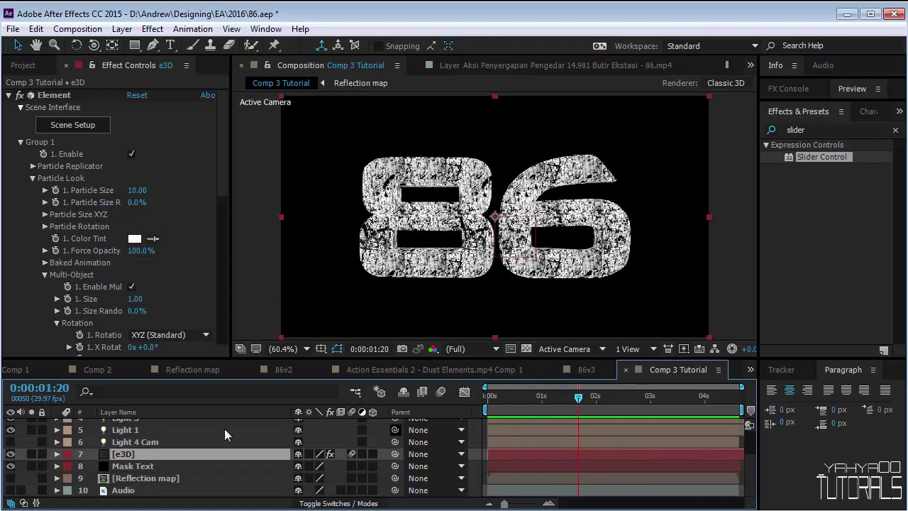
- Reveal Null 3 Camera's animated Slider keyframes and enlarge the timeline area so all layers fit
scroll(171, 462, up, 2)
click(140, 424)
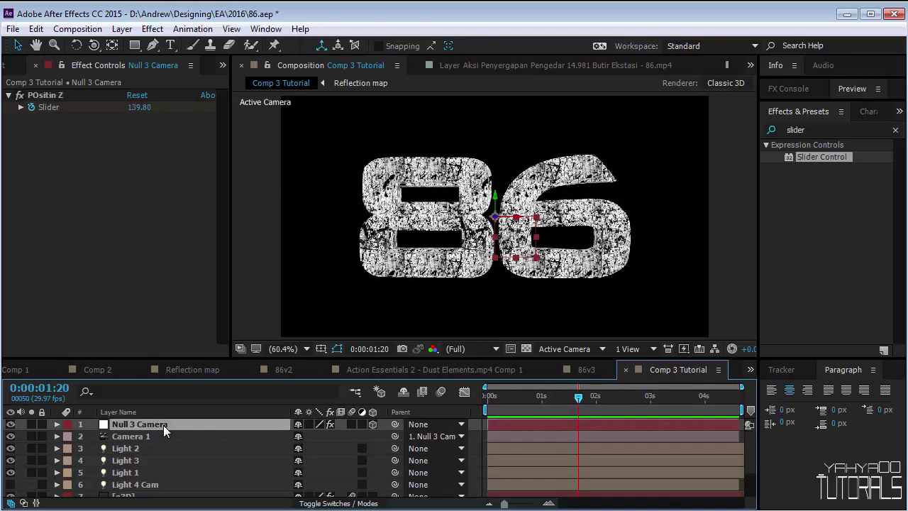
key(u)
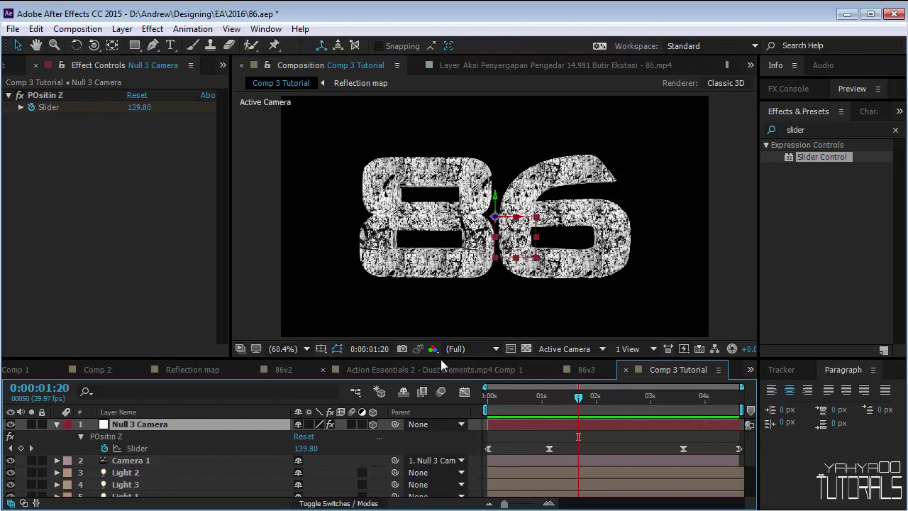
drag(440, 359, 437, 286)
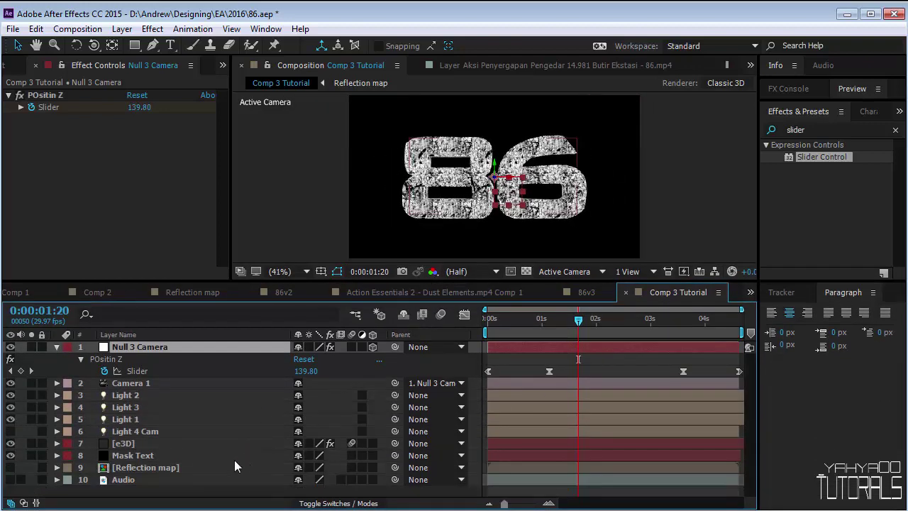
- Bring up the e3D layer's Multi-Object rotation settings in Element's Group 1 and move the current time to the second Slider keyframe at 0:00:01:04
click(144, 445)
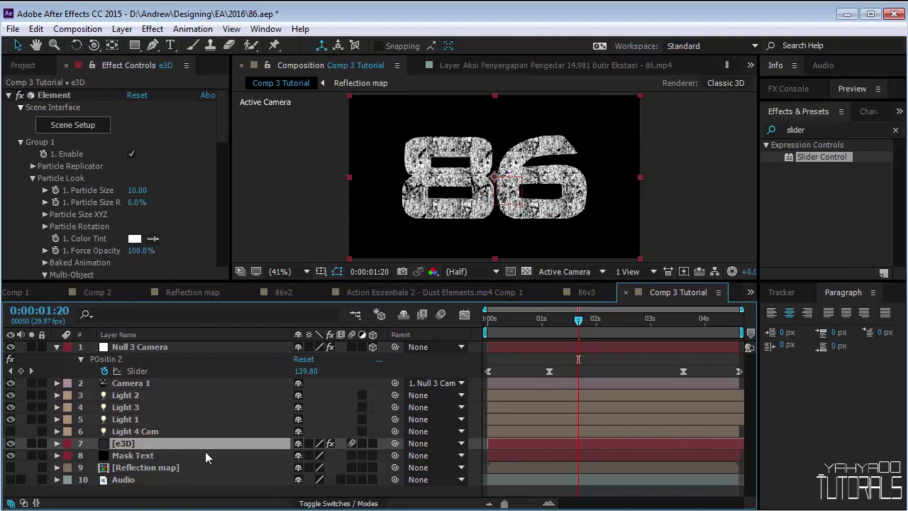
scroll(91, 225, down, 3)
scroll(90, 226, up, 3)
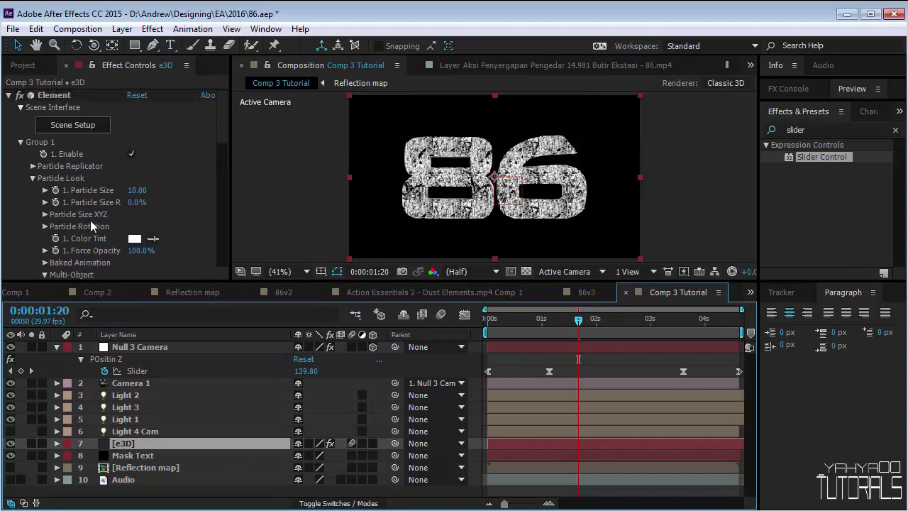
click(33, 178)
click(33, 178)
scroll(34, 184, down, 3)
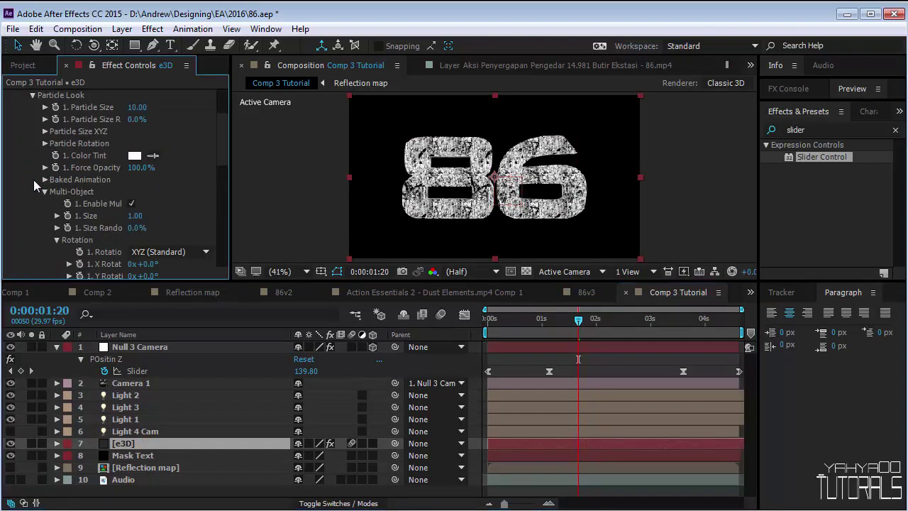
scroll(137, 181, up, 2)
scroll(139, 188, down, 2)
scroll(135, 212, down, 4)
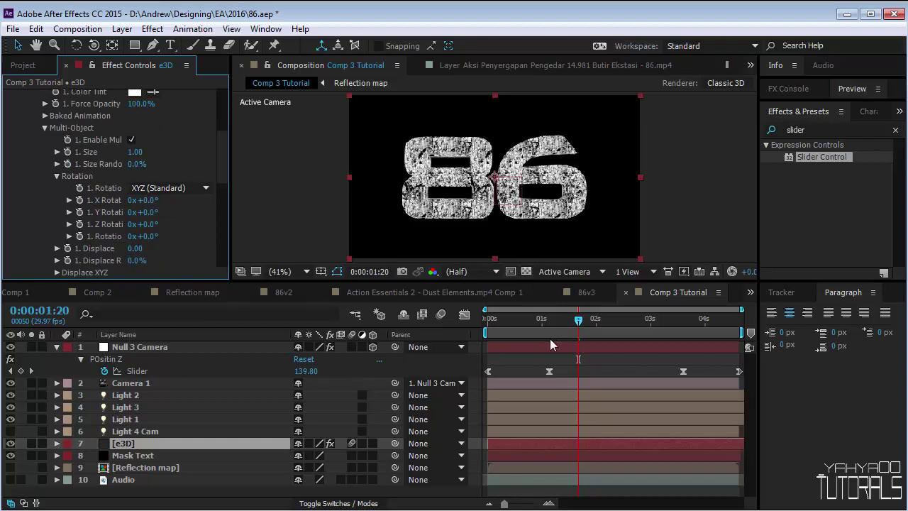
drag(574, 323, 550, 323)
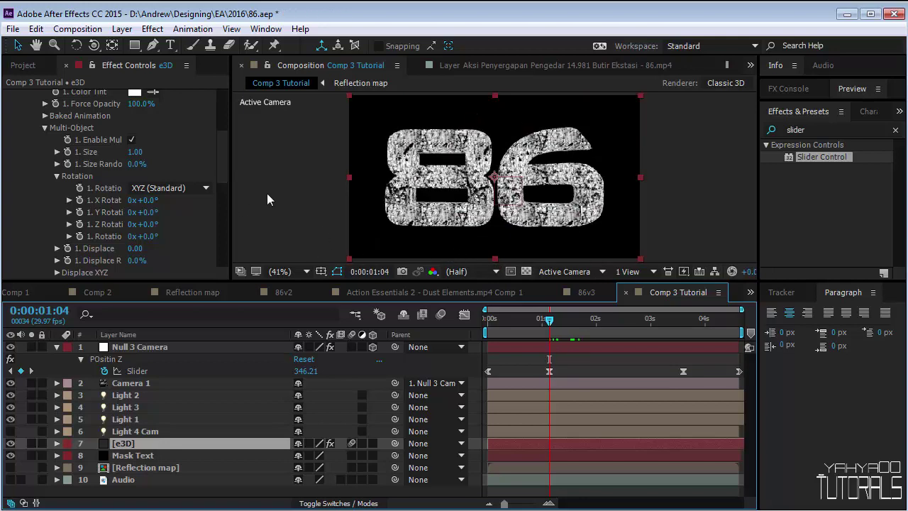
- Purge all memory to clear the cached preview frames
click(35, 28)
mouse_move(205, 333)
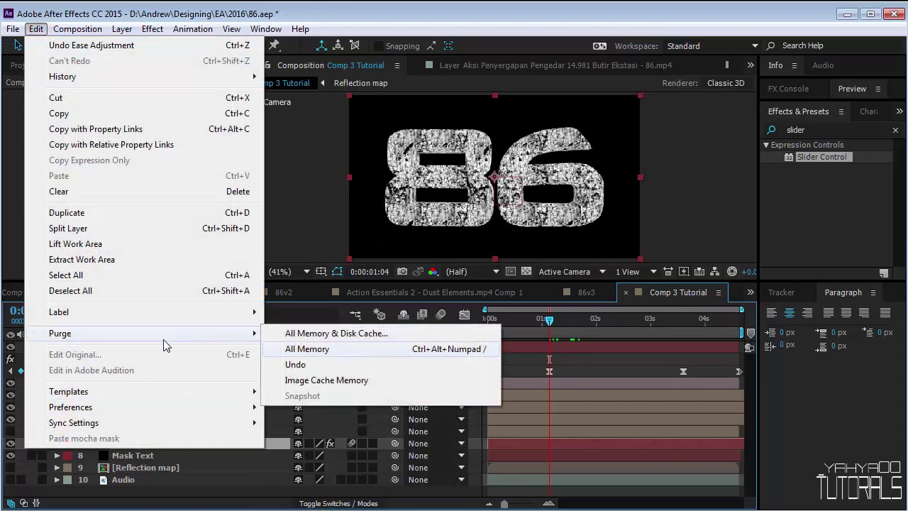
click(333, 354)
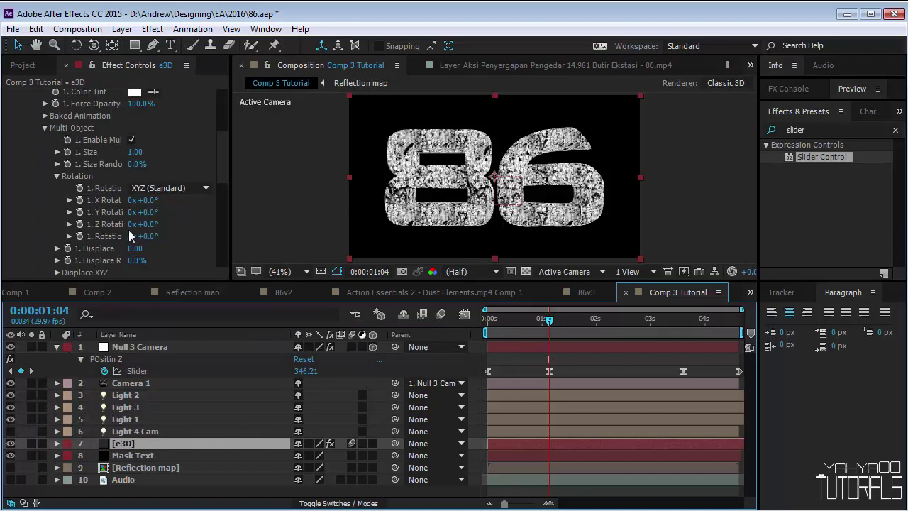
- Start keyframing Element's Rotation Random Multi at 0:00:01:04 and reveal its keyframe under the e3D layer
scroll(151, 266, up, 2)
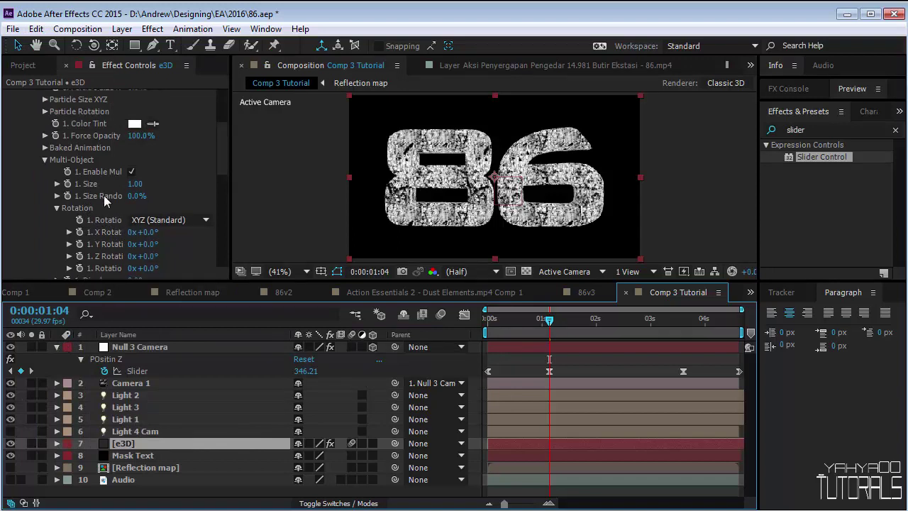
scroll(126, 234, down, 4)
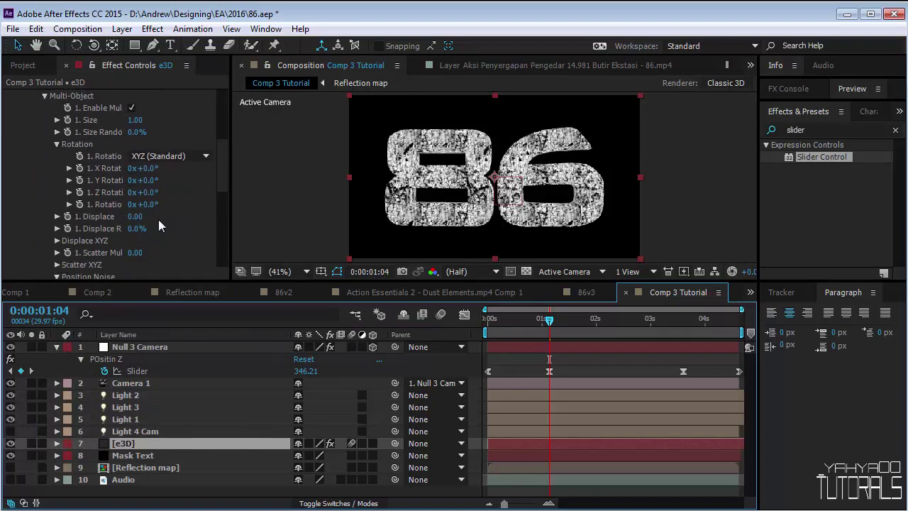
click(79, 204)
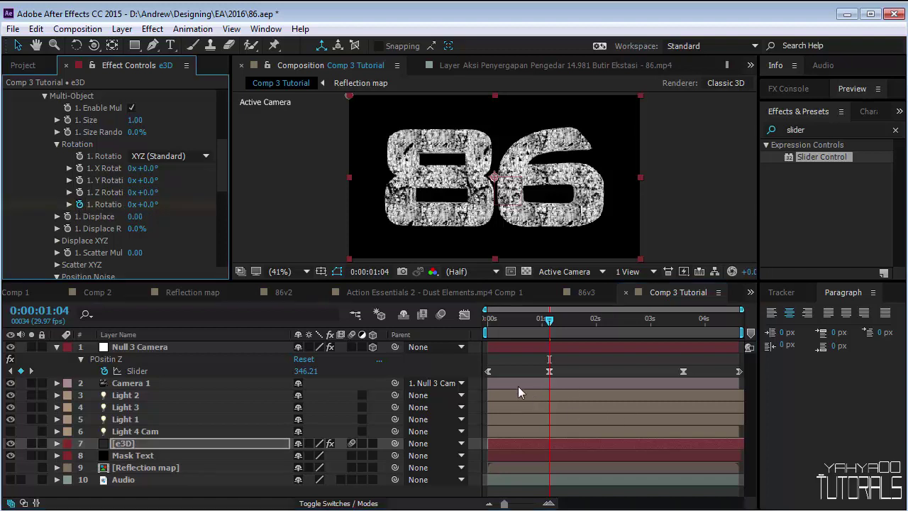
click(249, 450)
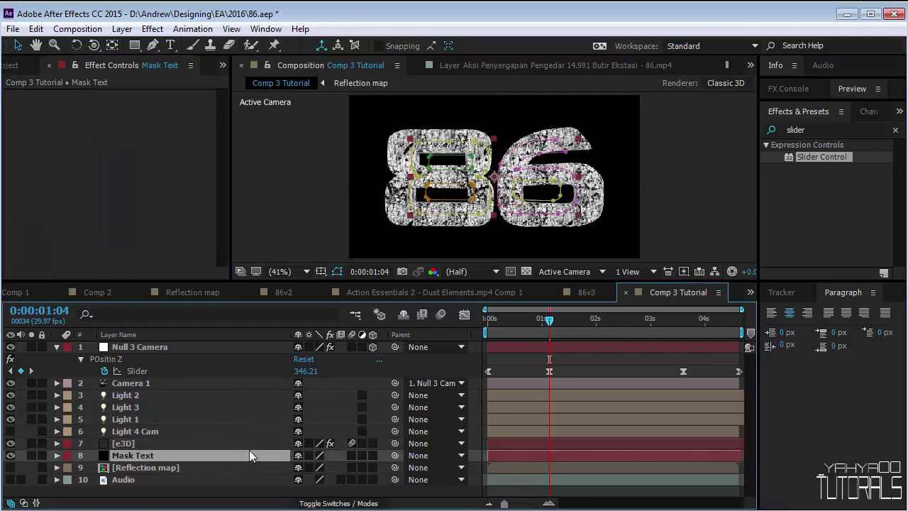
click(247, 447)
key(u)
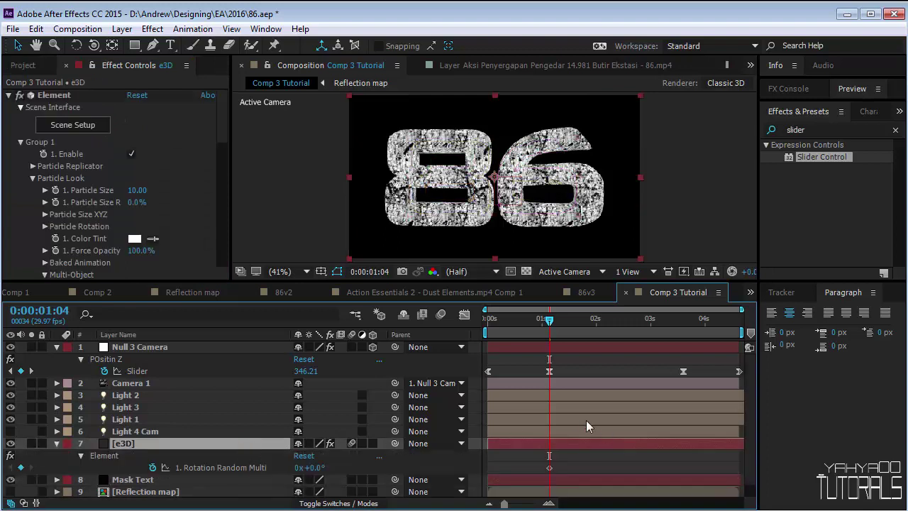
- Add a Rotation Random Multi keyframe with the same value at 0:00:03:18, aligned with the third Slider keyframe
click(551, 468)
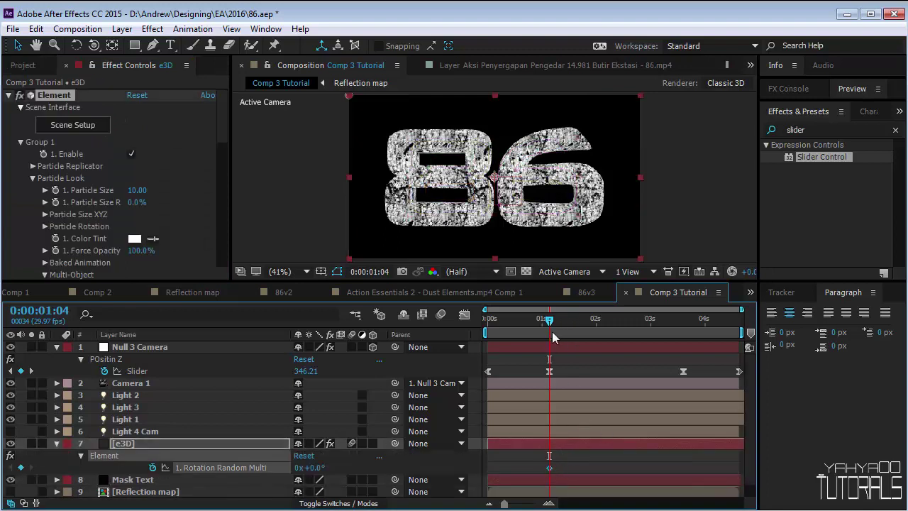
drag(554, 338, 685, 334)
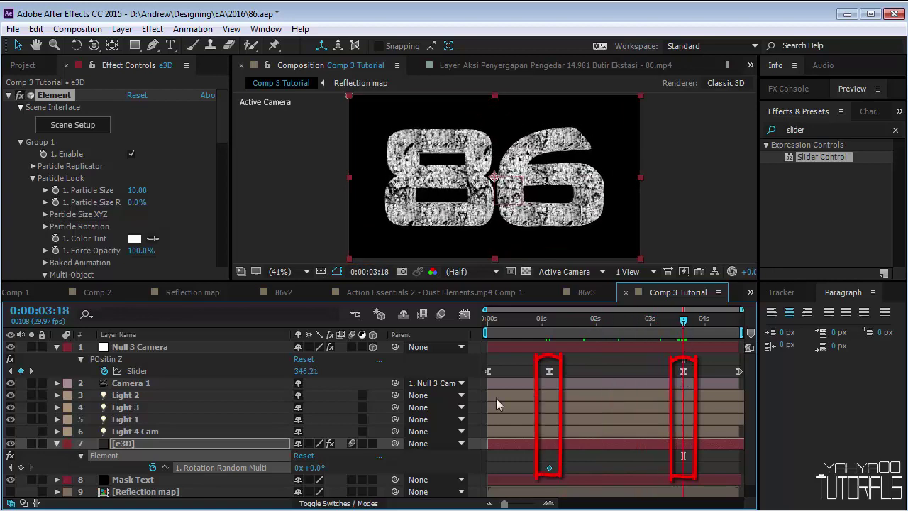
click(21, 468)
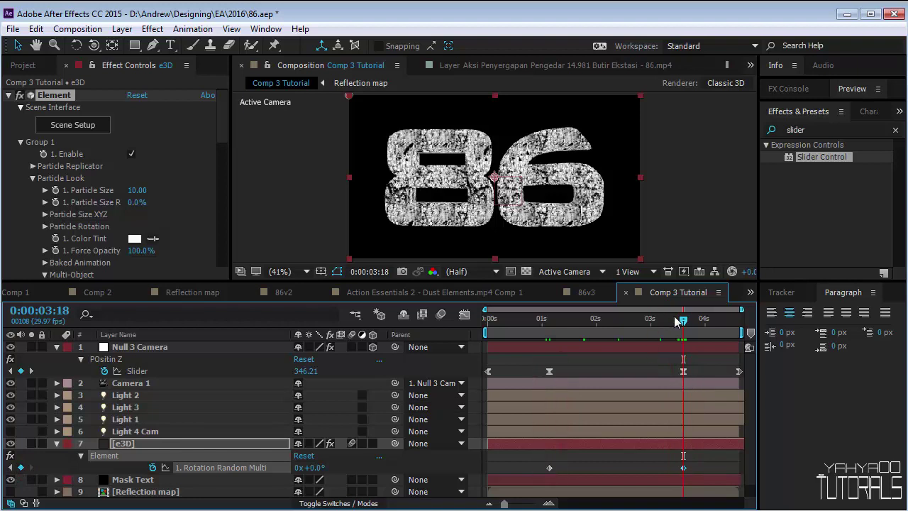
- Set Rotation Random Multi to 180° at 0:00:00:00
drag(683, 333, 488, 335)
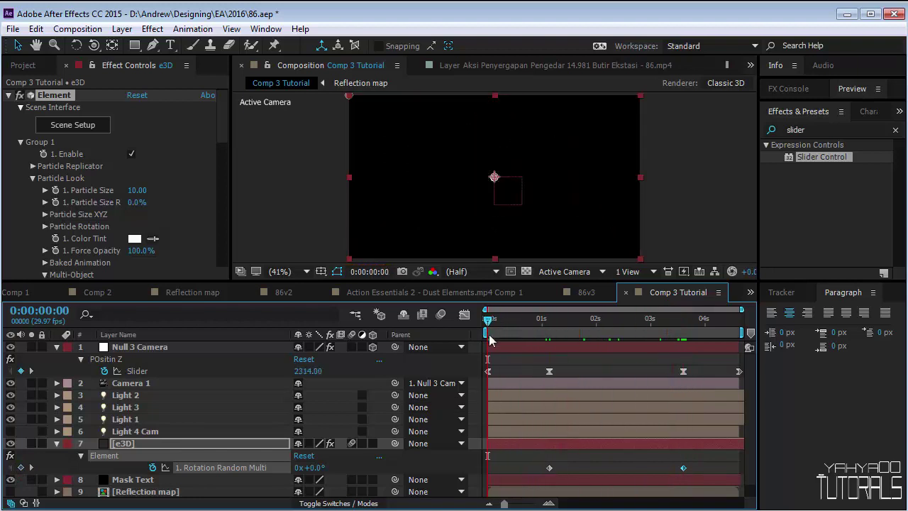
scroll(170, 240, down, 7)
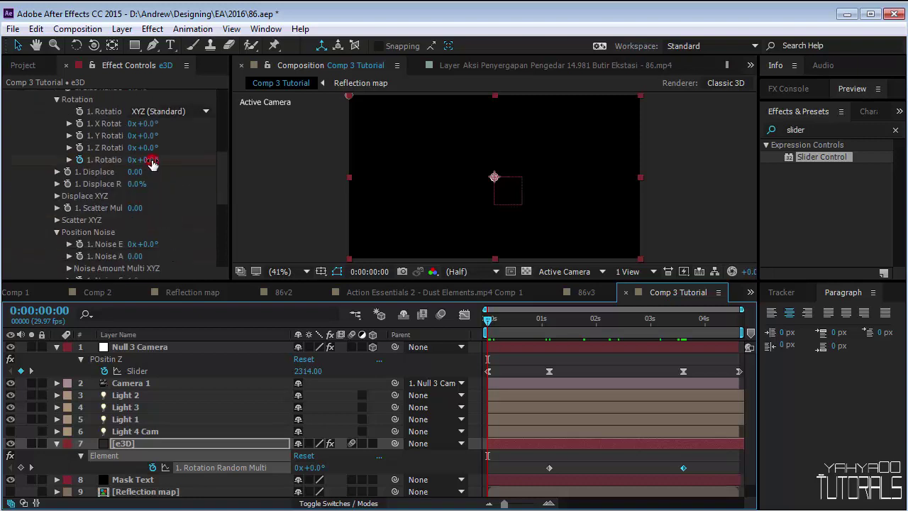
click(152, 161)
text(180)
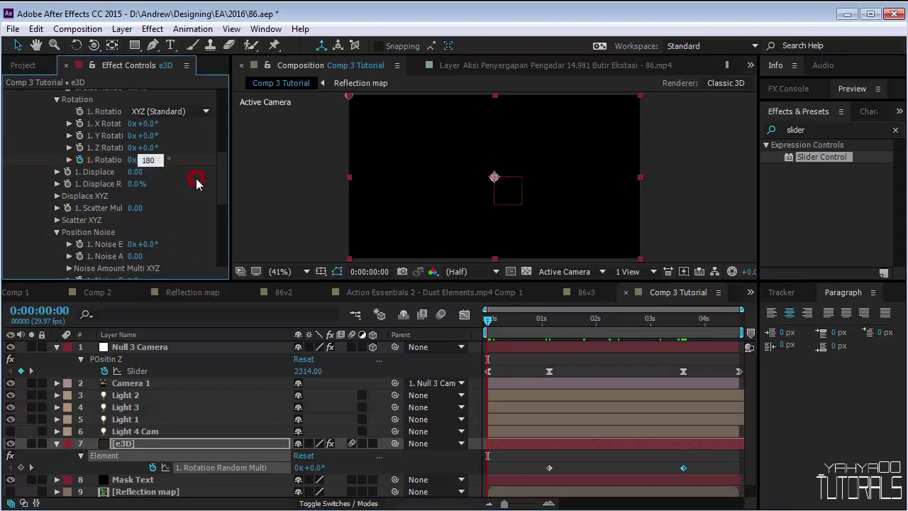
click(196, 183)
- Scrub to 0:00:00:25 and change Element's Render Mode to Preview
drag(493, 320, 536, 326)
scroll(210, 211, down, 3)
scroll(211, 217, down, 4)
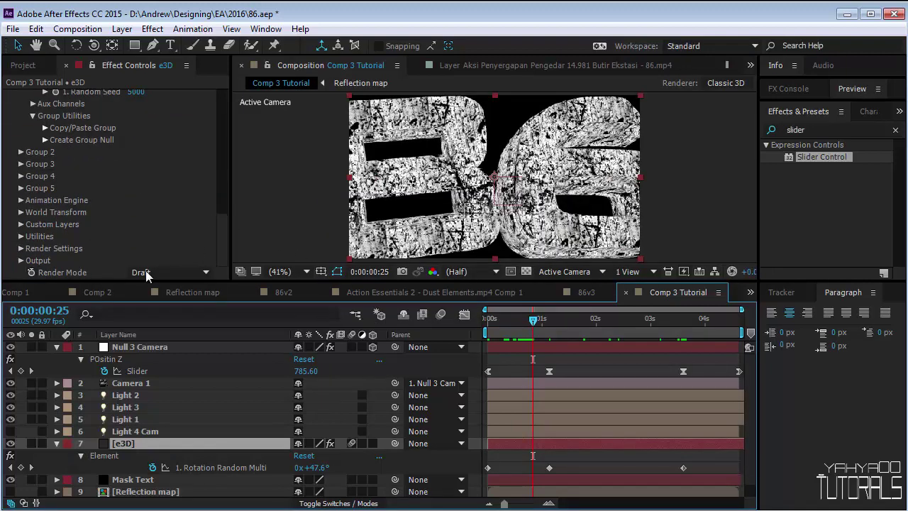
click(141, 272)
click(170, 301)
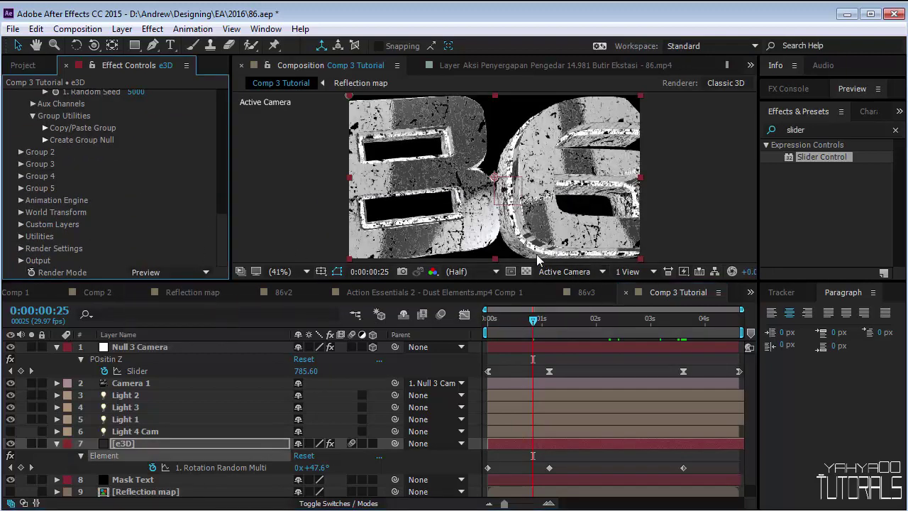
- Set Rotation Random Multi to -180° at 0:00:04:18, near the end of the composition
drag(533, 320, 738, 330)
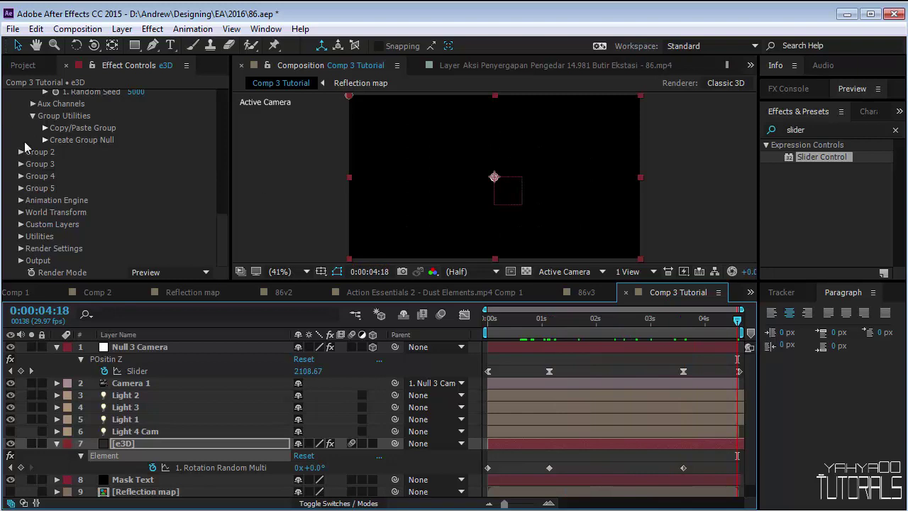
scroll(106, 205, up, 5)
scroll(165, 182, up, 2)
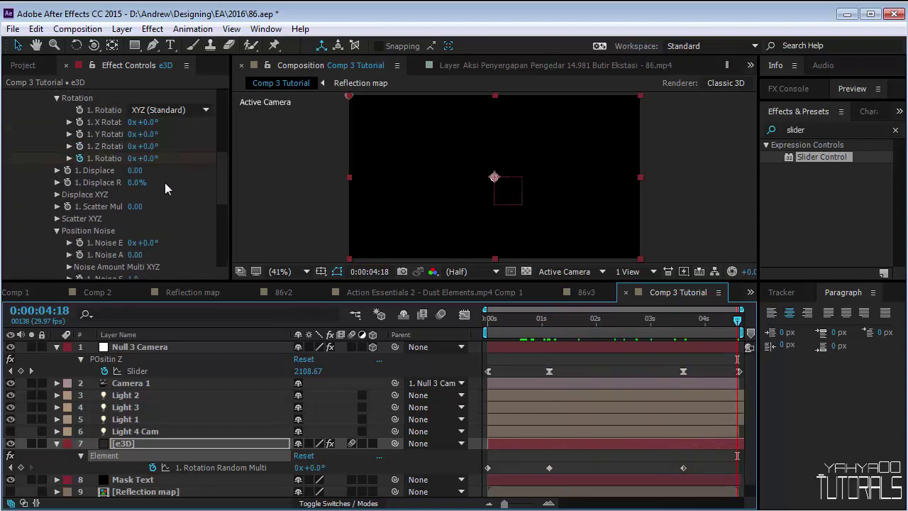
click(142, 159)
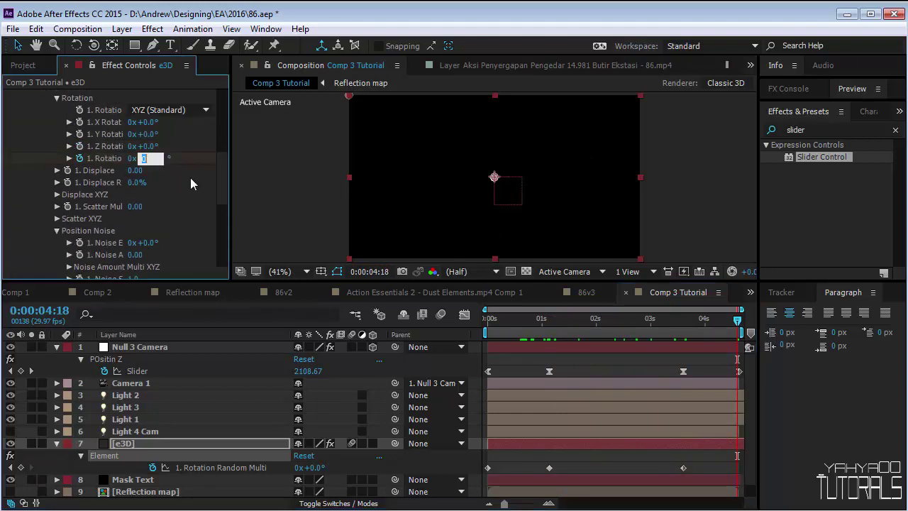
text(-180)
key(Return)
- Preview the random rotation animation from the beginning and park the current time at 0:00:01:04
drag(738, 321, 466, 334)
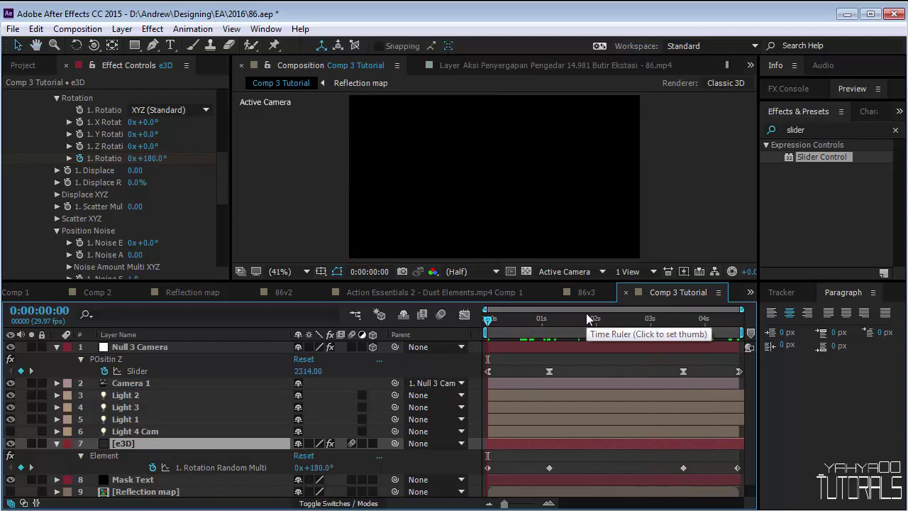
key(space)
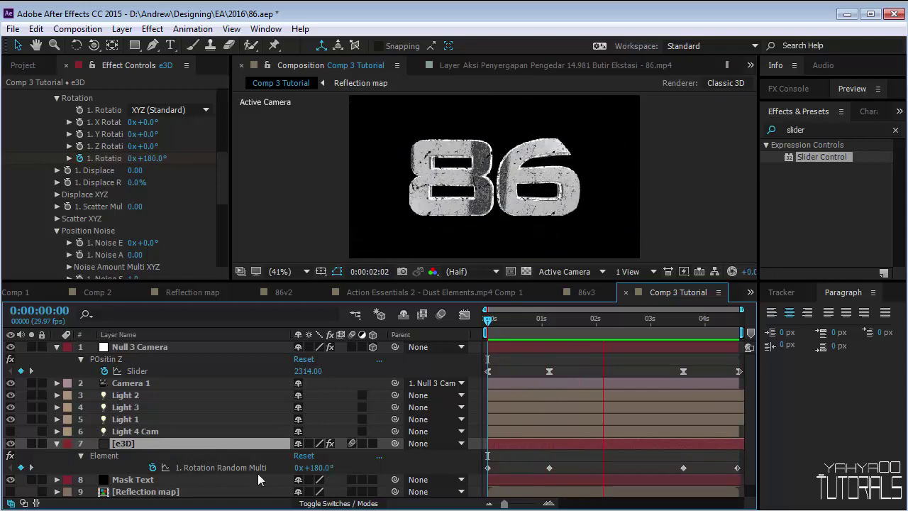
drag(590, 322, 549, 322)
- Stop at 0:00:01:04 and apply easing to the first and last Rotation Random Multi keyframes of the e3D layer
click(549, 468)
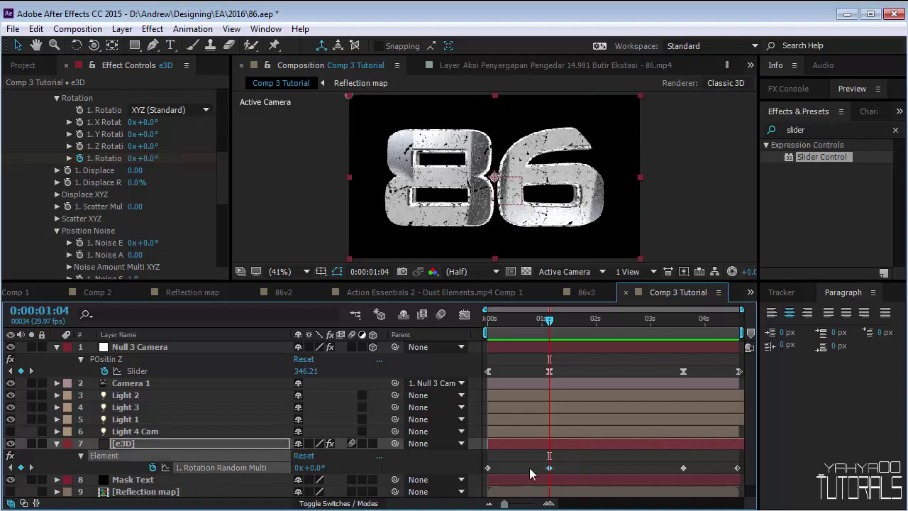
right_click(488, 469)
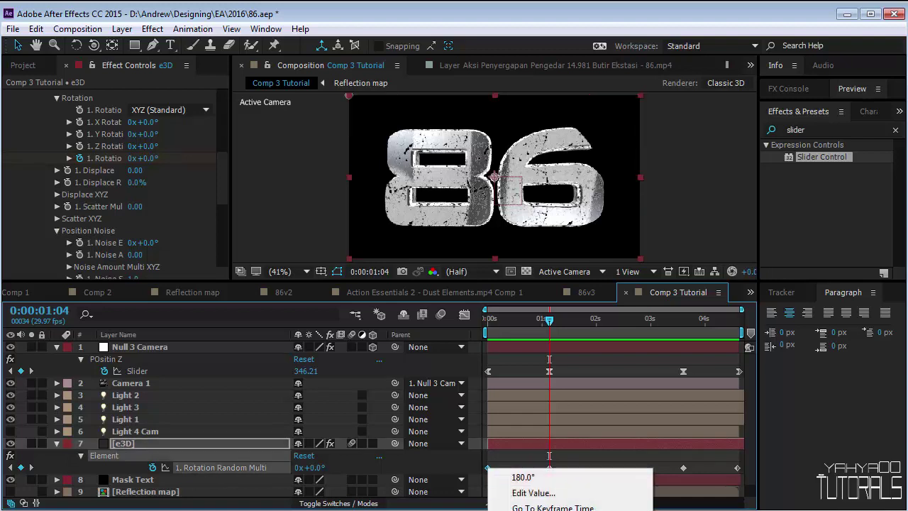
key(Escape)
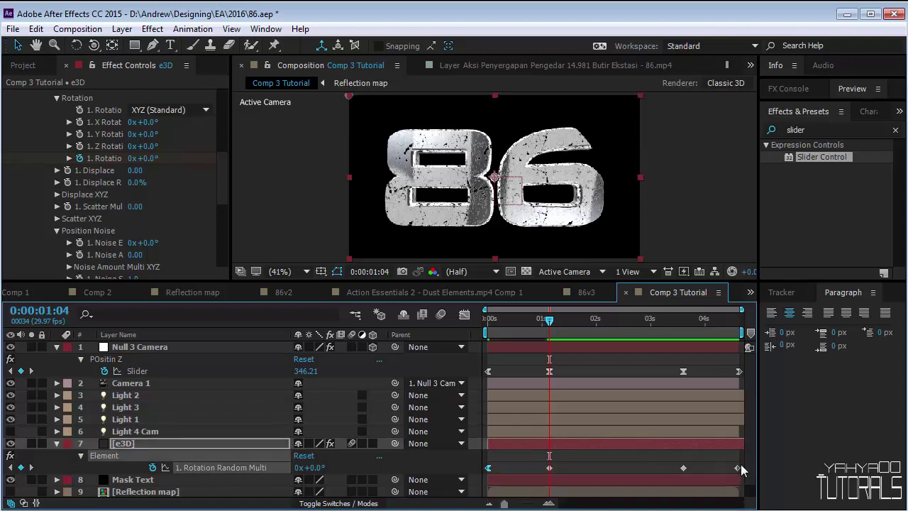
right_click(737, 467)
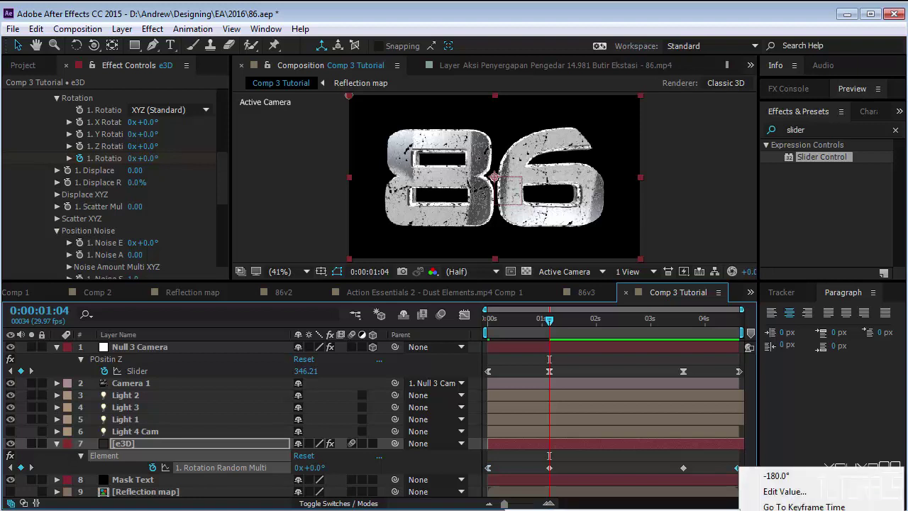
key(Escape)
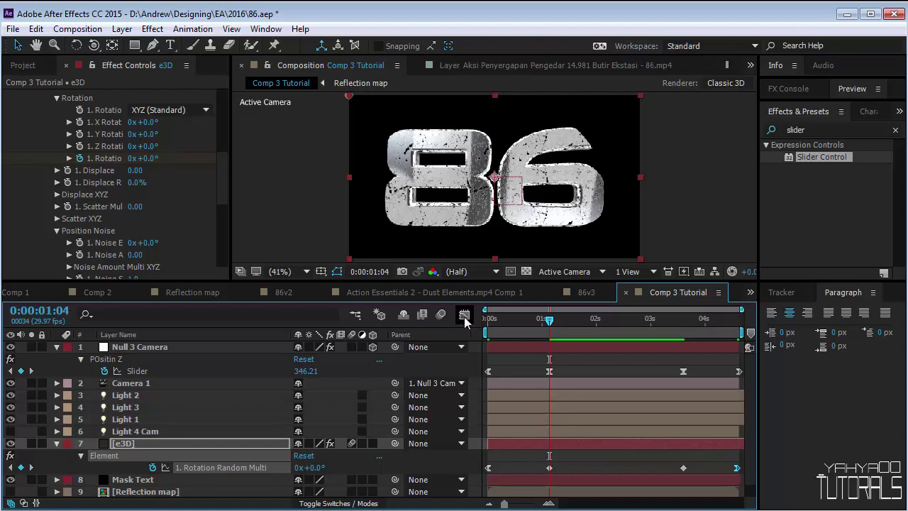
- Apply easing to the two middle Rotation Random Multi keyframes at 0:00:01:04 and 0:00:03:18
click(465, 316)
right_click(550, 410)
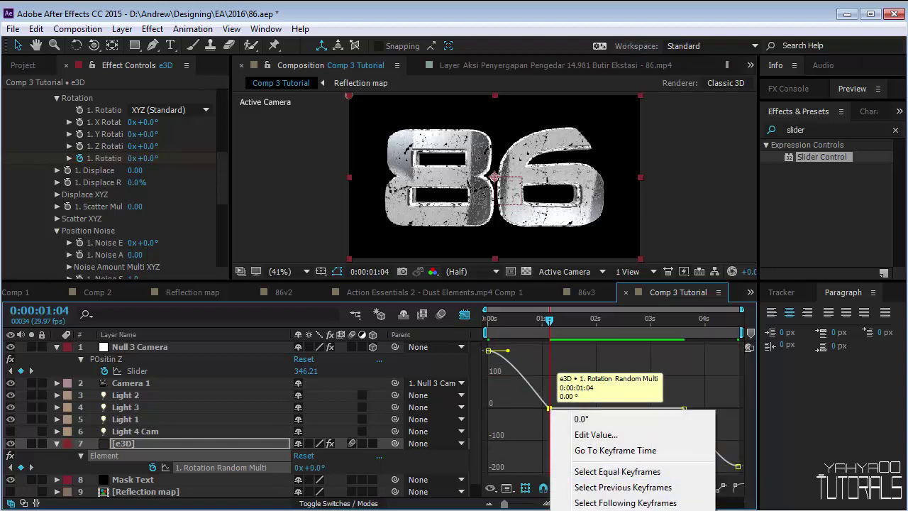
key(Escape)
click(683, 409)
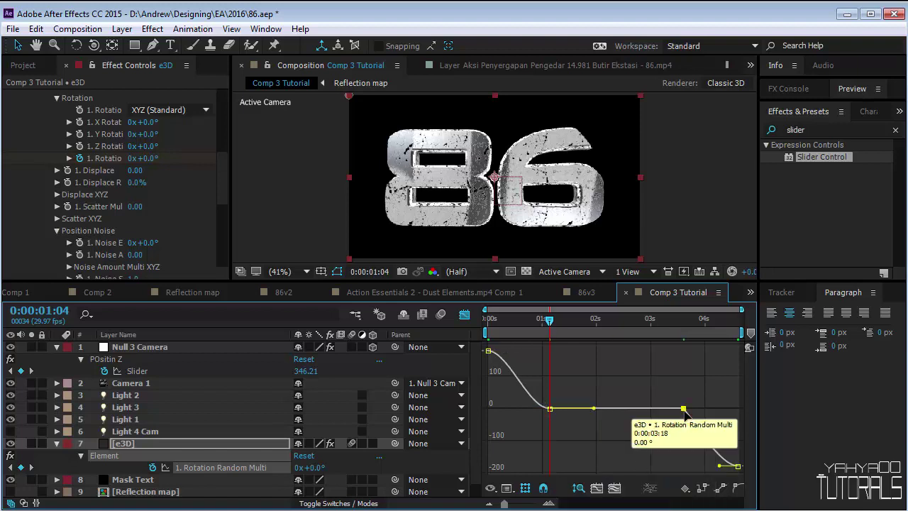
key(shift+F3)
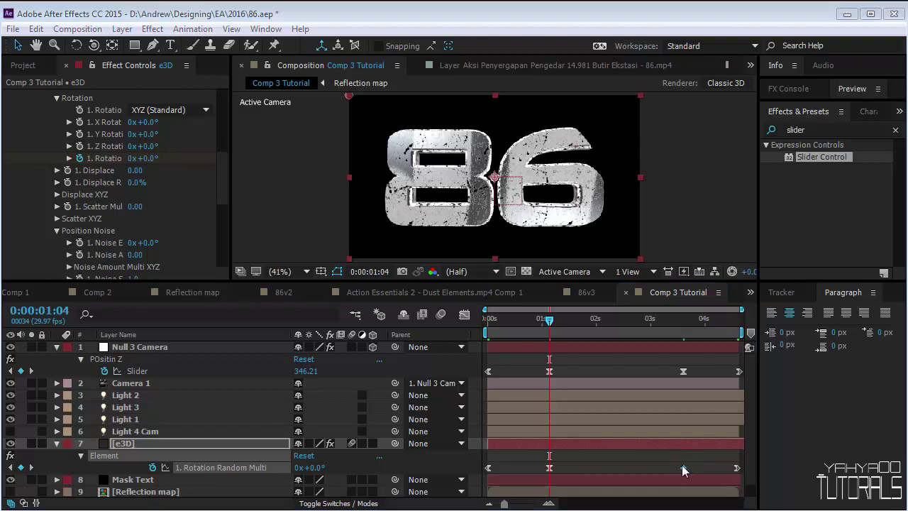
right_click(683, 469)
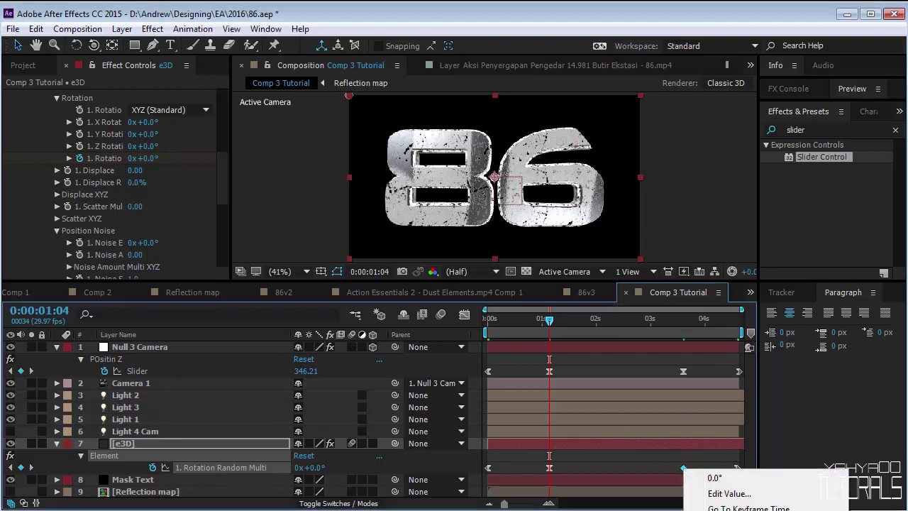
key(F9)
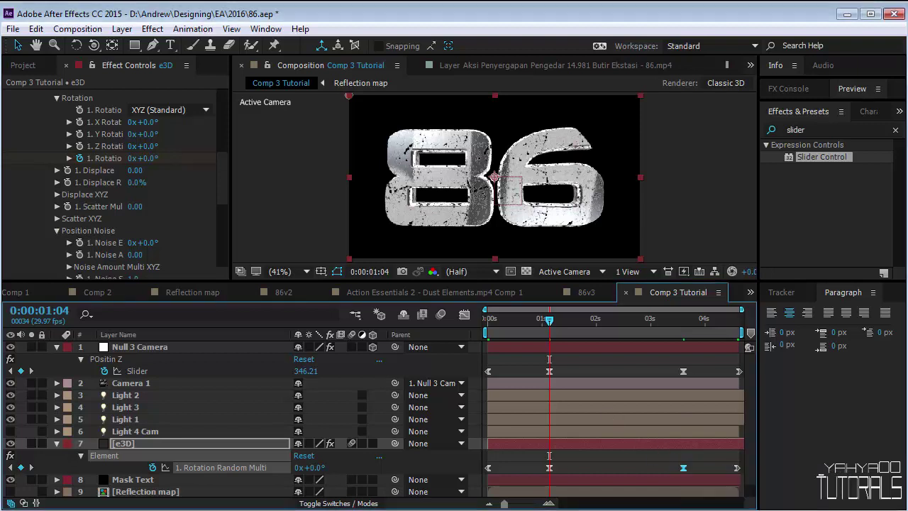
- In the value graph, raise the 0:00:01:04 rotation keyframe to about 31° and move the third keyframe slightly later and below zero
click(464, 315)
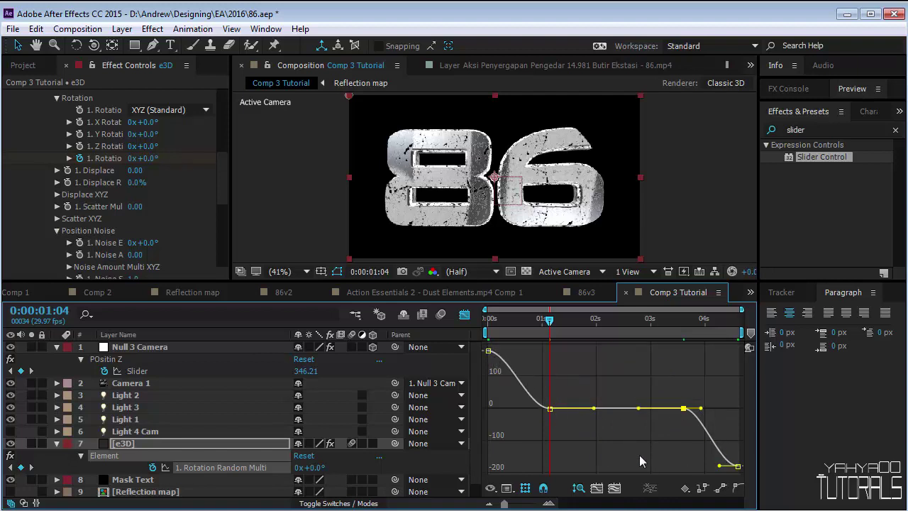
drag(550, 409, 551, 400)
drag(686, 411, 690, 417)
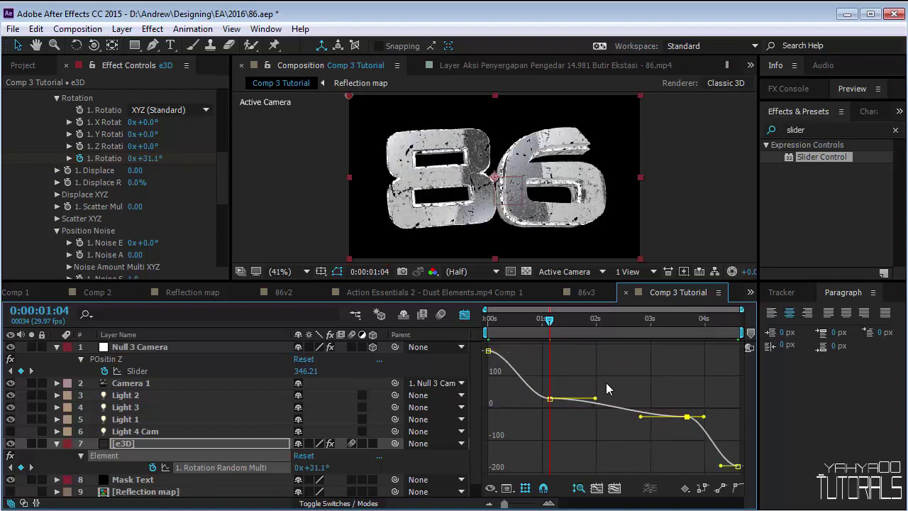
- Enlarge the graph and tilt the incoming curve handles of the second and third rotation keyframes upward to keep the rotation moving
key(grave)
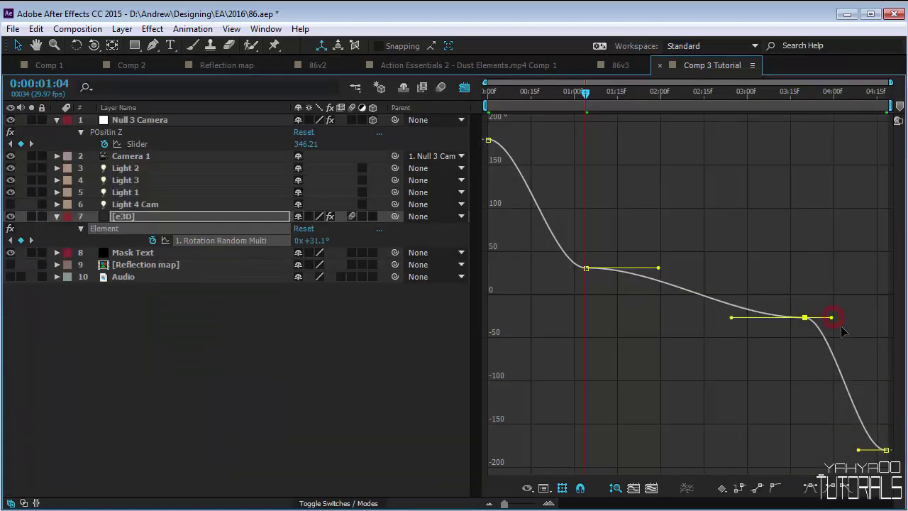
drag(841, 328, 845, 345)
drag(731, 317, 715, 290)
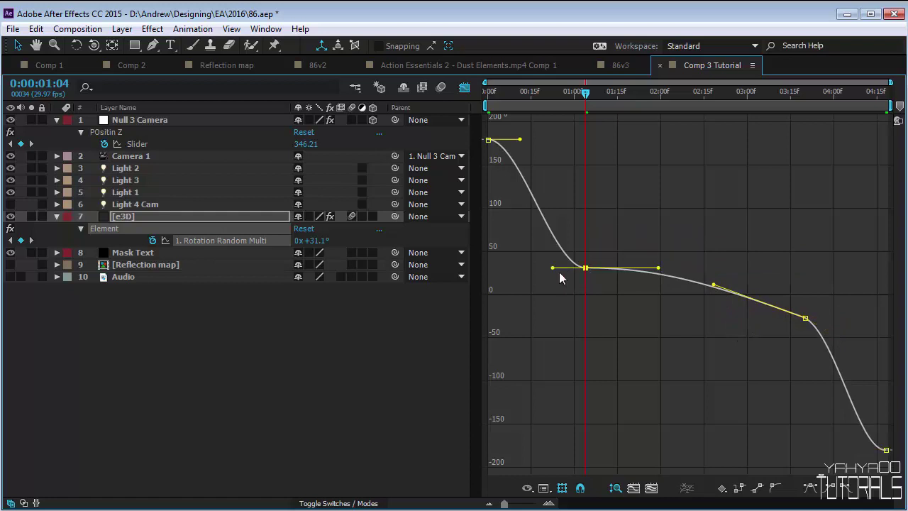
click(557, 269)
click(586, 268)
drag(553, 268, 522, 234)
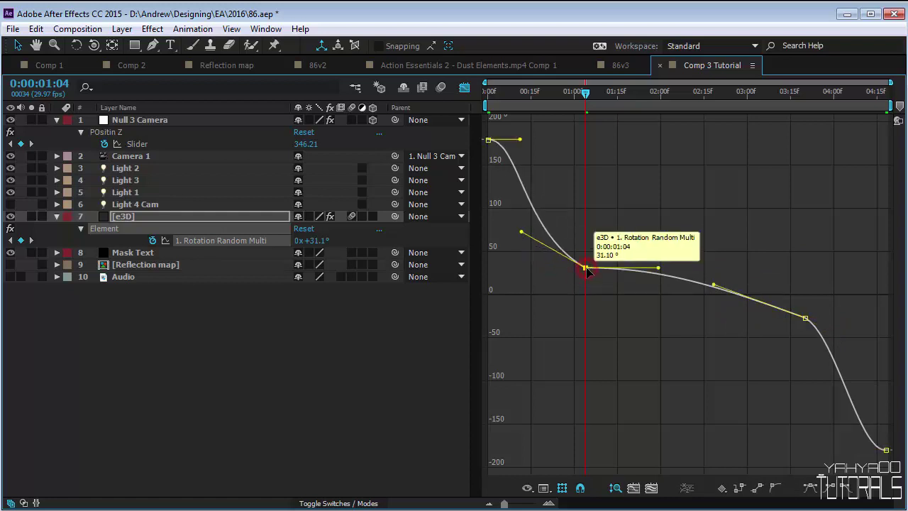
- Lower the 0:00:01:04 keyframe to 27° and tilt the outgoing handles of the second and third rotation keyframes downward
drag(587, 269, 585, 271)
drag(658, 271, 688, 298)
drag(835, 334, 861, 357)
click(786, 398)
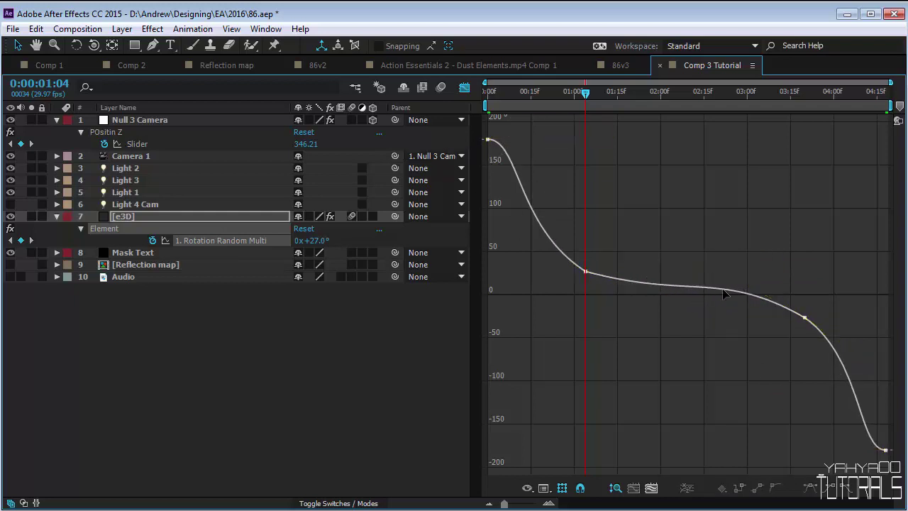
- Lengthen and flatten the third keyframe's incoming handle to smooth the middle of the rotation curve, and restore the normal workspace layout
click(805, 317)
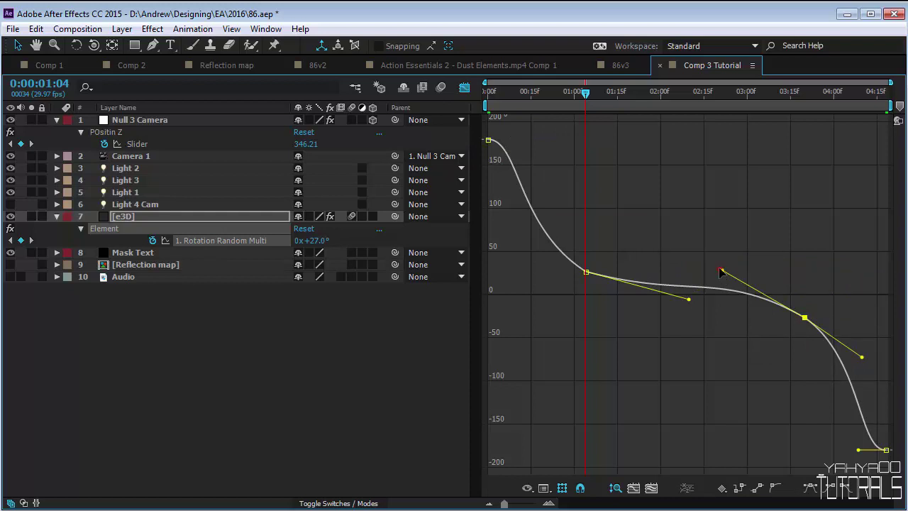
drag(720, 271, 677, 275)
click(645, 341)
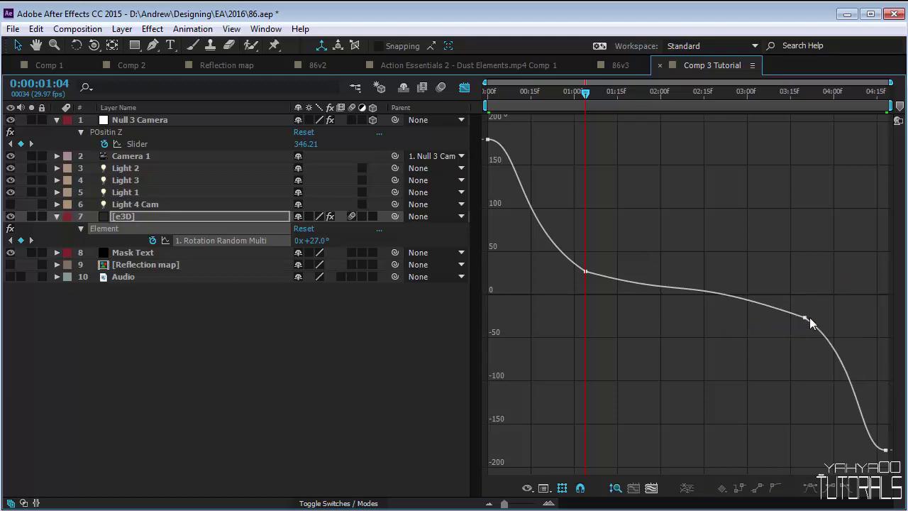
key(ctrl+z)
key(grave)
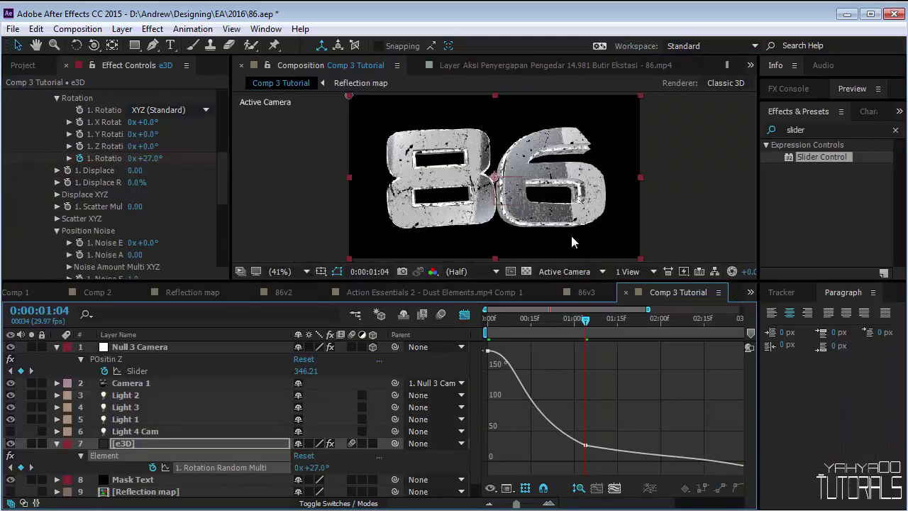
- Preview the reshaped rotation from the beginning, stopping at 0:00:01:10, and collapse the e3D and Null 3 Camera layers
key(space)
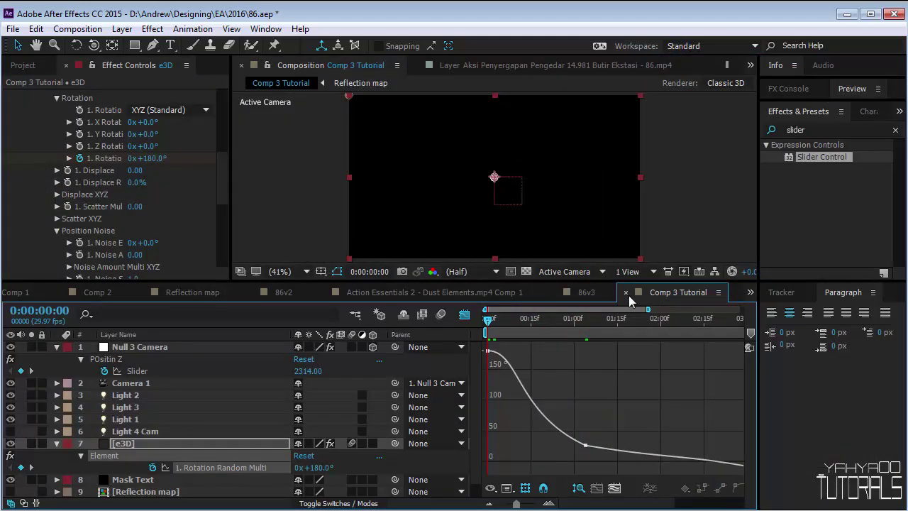
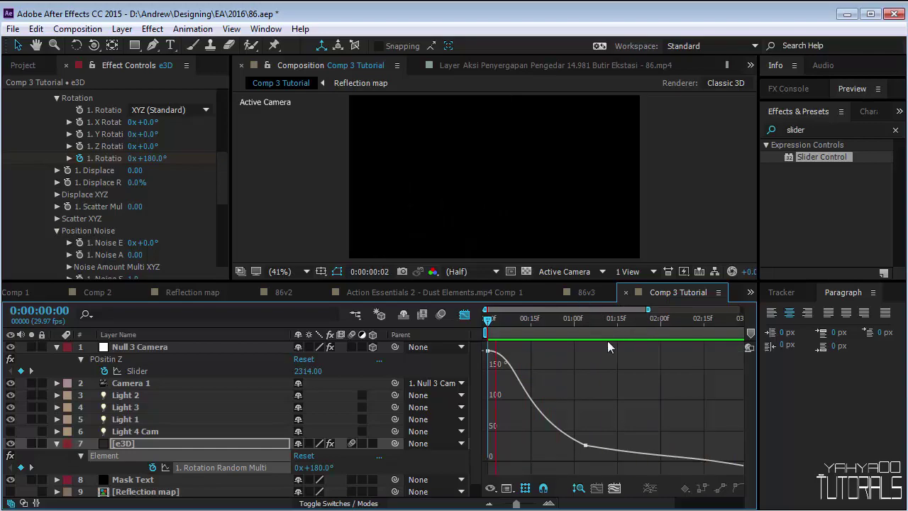
drag(642, 325, 592, 348)
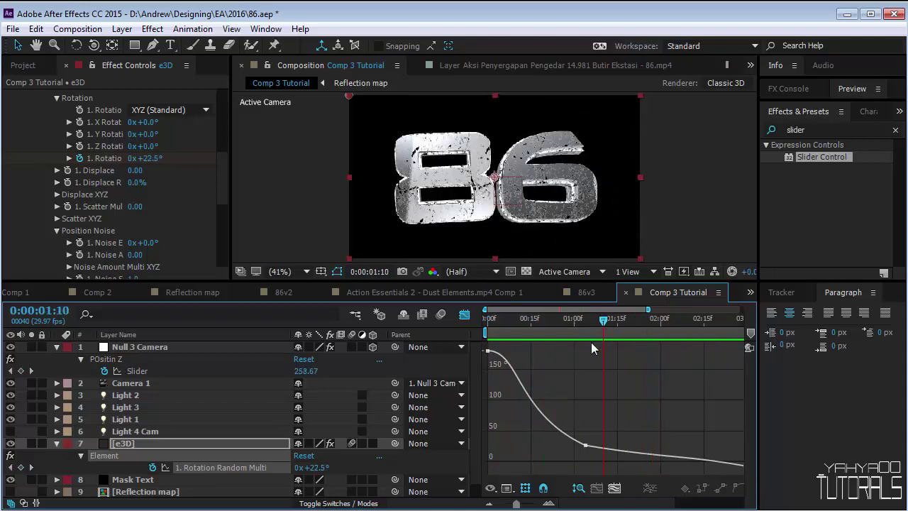
click(56, 444)
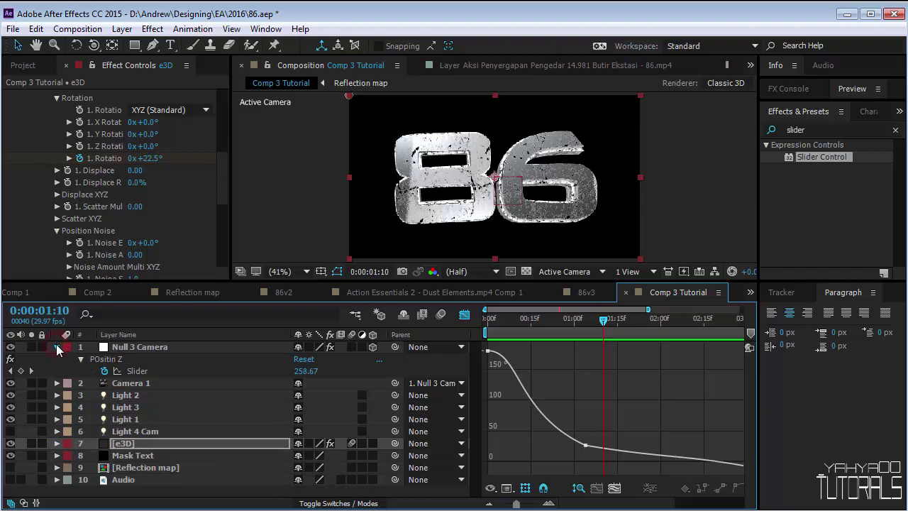
click(57, 347)
- Enable ambient occlusion in the Element Render Settings of the e3D layer and magnify the composition view to 50%
click(182, 423)
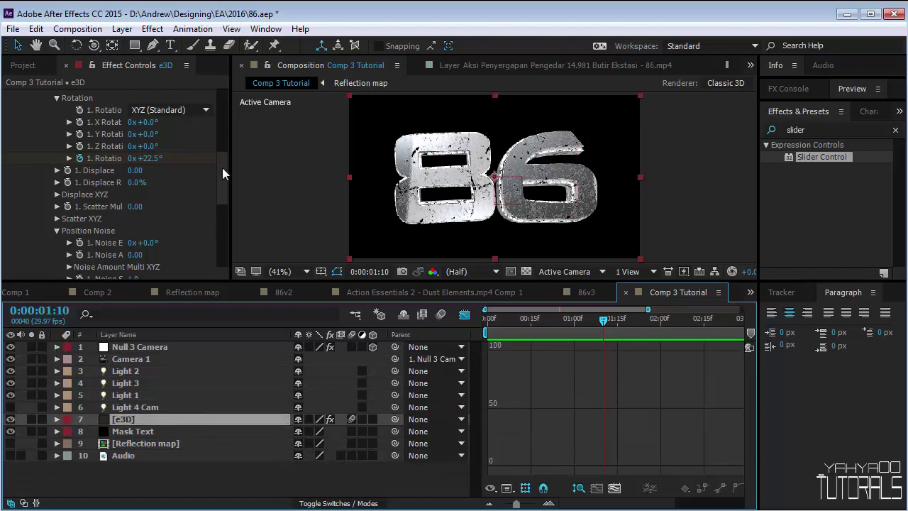
drag(222, 168, 220, 242)
click(21, 248)
scroll(23, 247, down, 5)
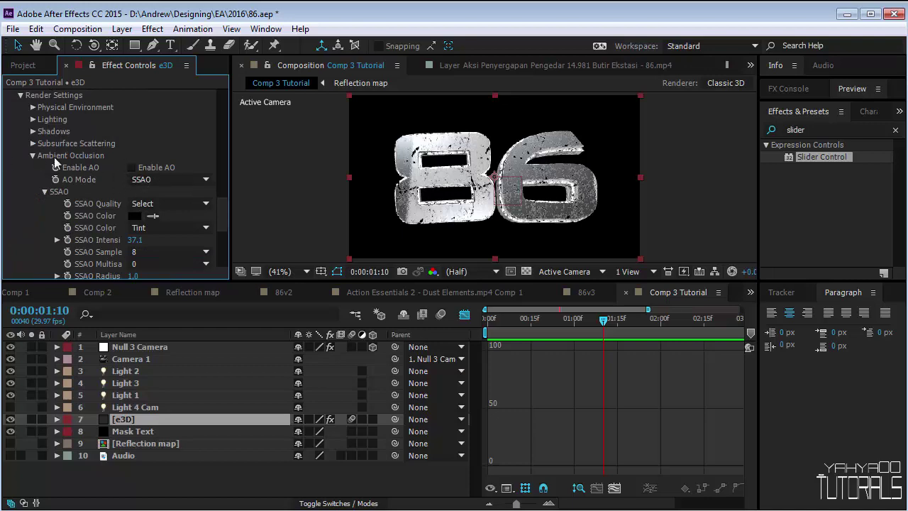
click(165, 167)
scroll(514, 191, up, 2)
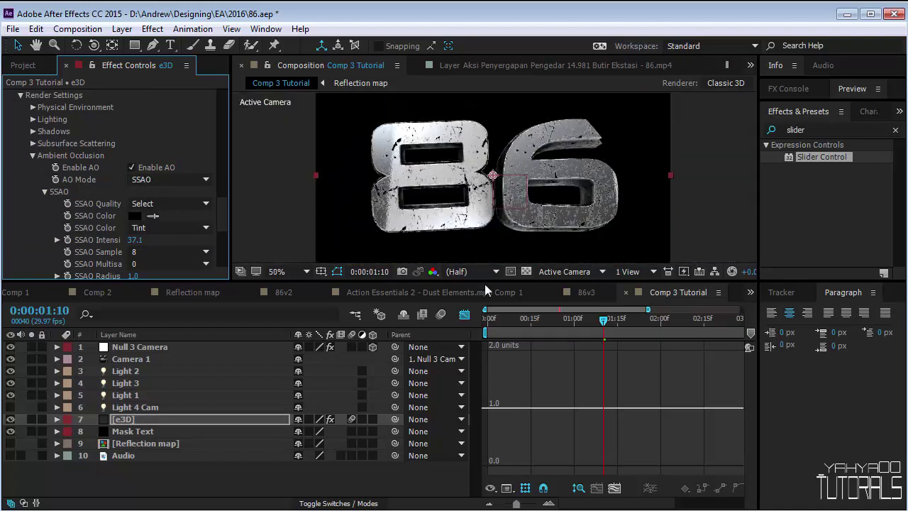
- Return to the layer bars, enlarge the composition viewer and scrub to 0:00:02:17 to inspect the ambient occlusion shading
click(464, 314)
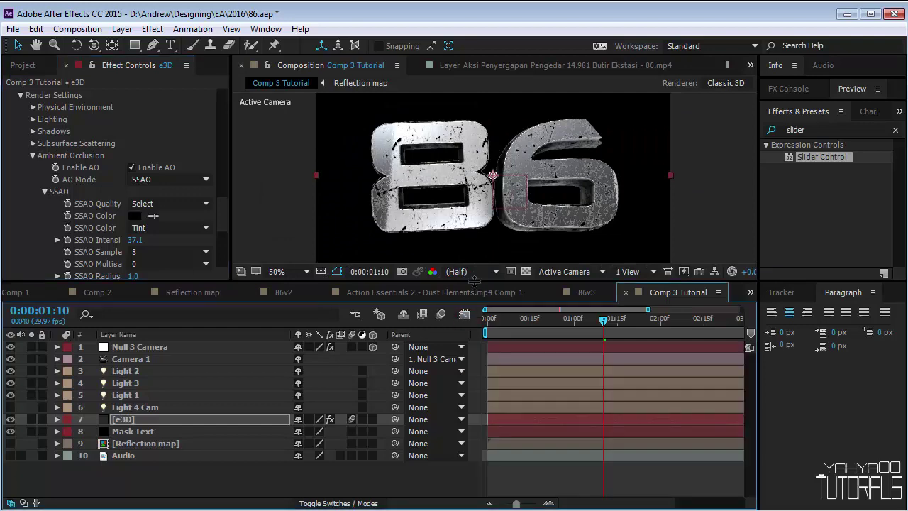
drag(474, 281, 474, 334)
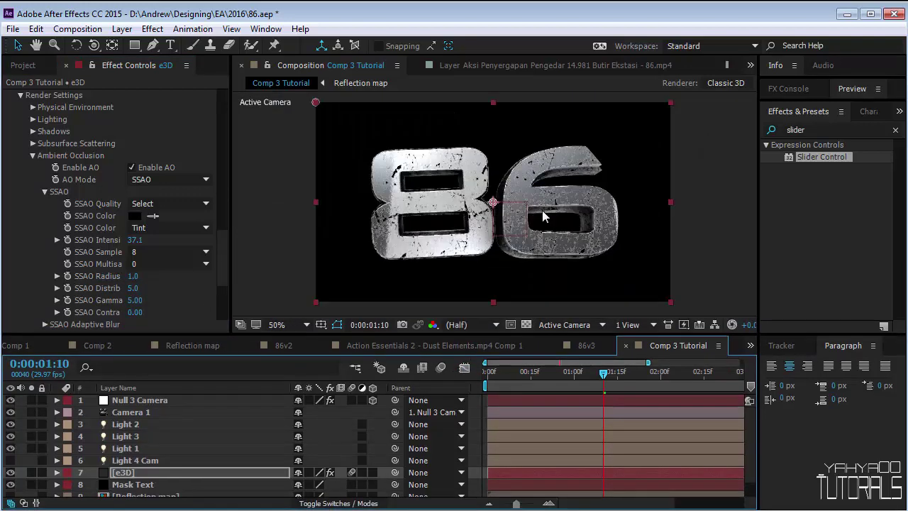
drag(603, 372, 626, 377)
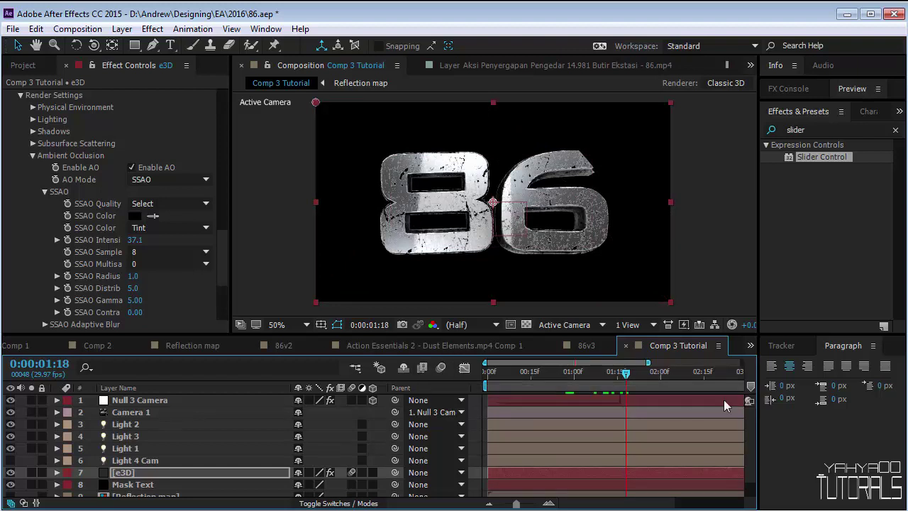
drag(674, 376, 712, 377)
- Try composition-wide motion blur and check its effect on the 86 text around 0:00:00:29
click(441, 368)
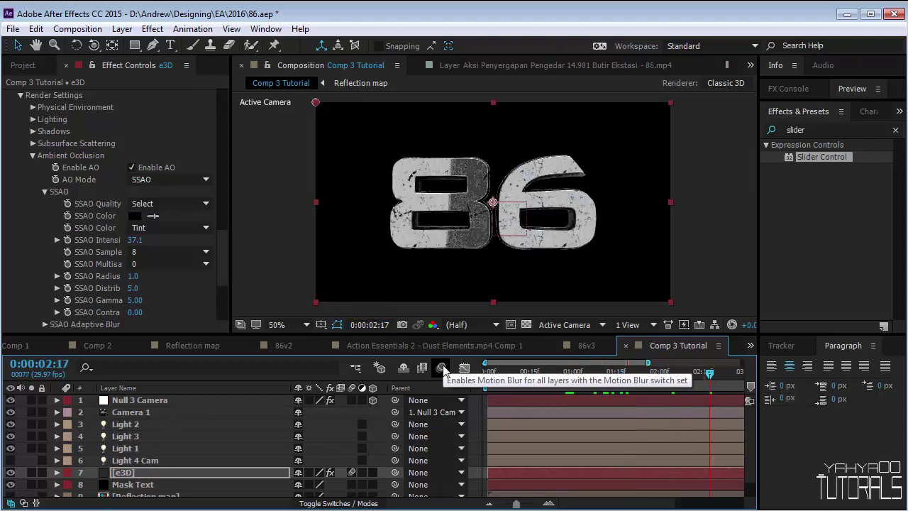
click(537, 383)
drag(537, 382, 571, 377)
click(441, 367)
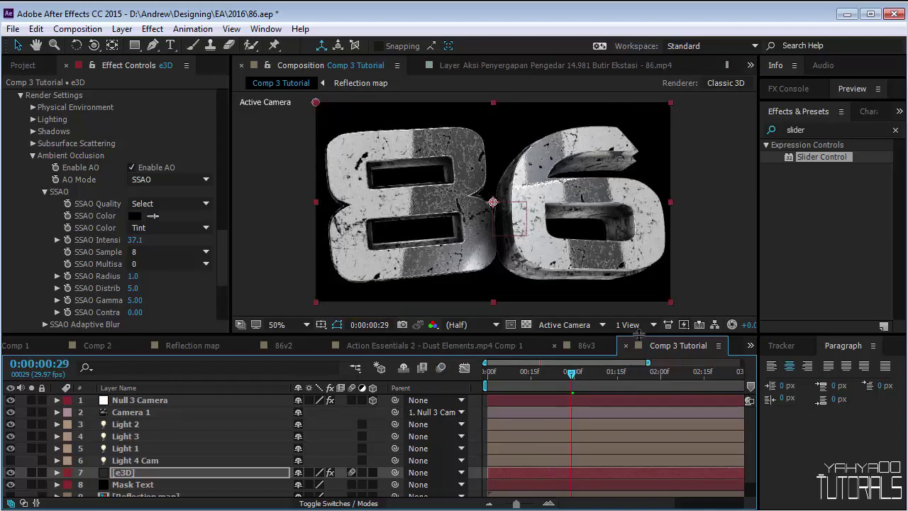
- Scrub to 0:00:02:10 and briefly show the Audio reference layer to compare its background with the 86 text
click(643, 373)
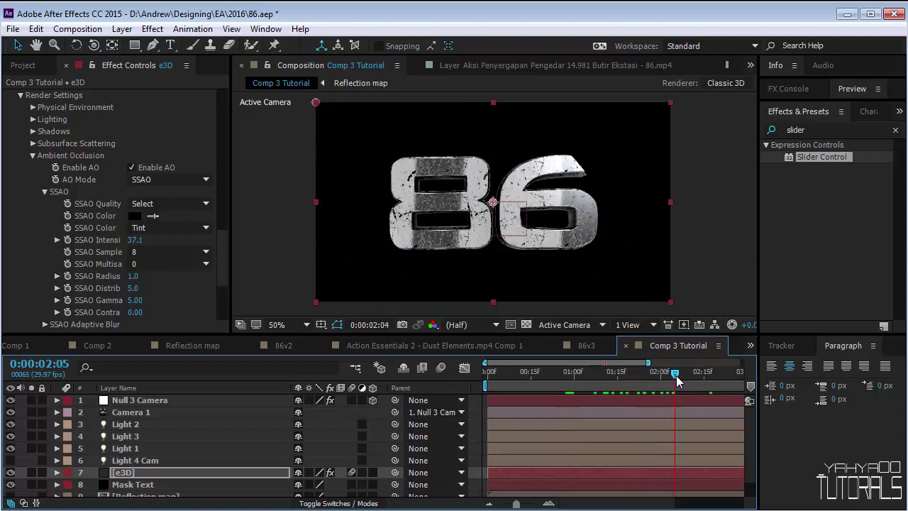
drag(652, 377, 691, 379)
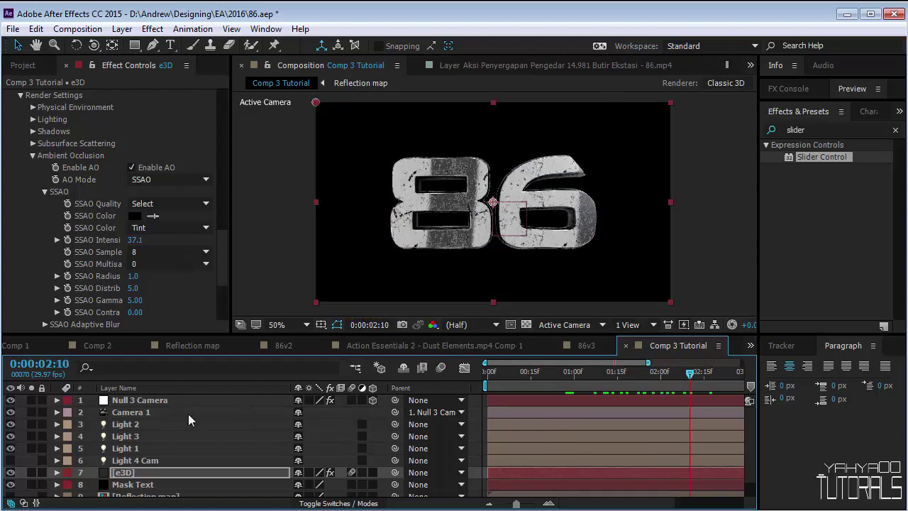
scroll(186, 454, down, 1)
click(131, 489)
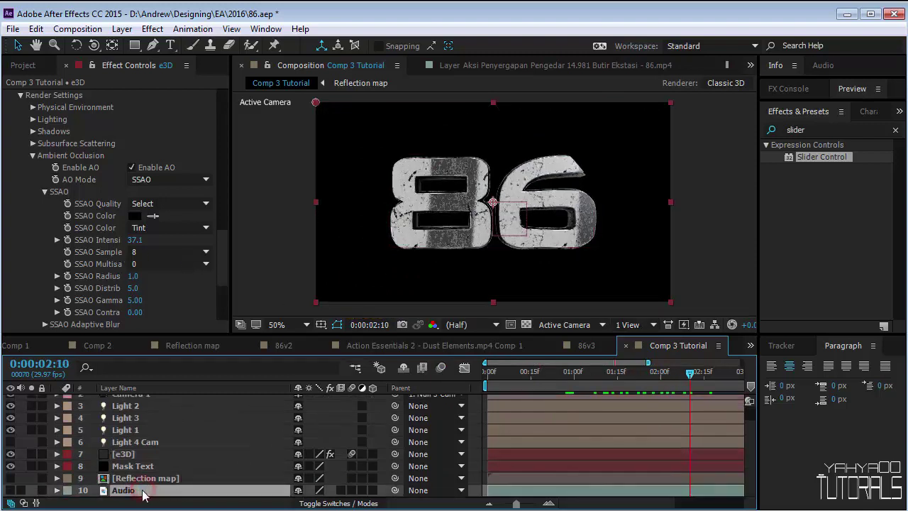
click(23, 66)
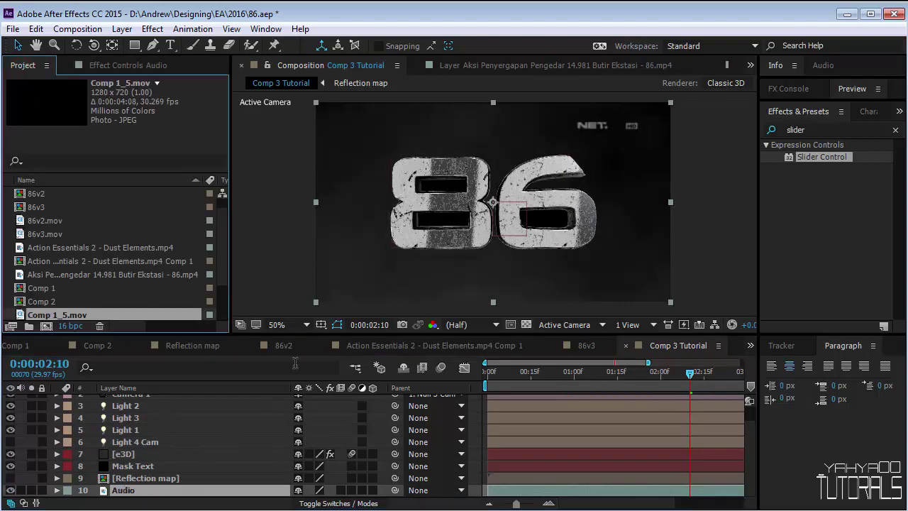
click(10, 490)
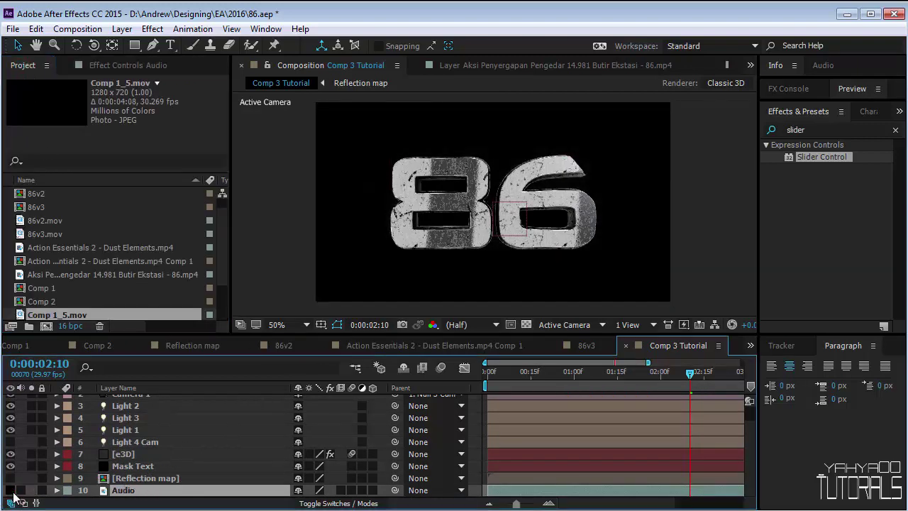
- Add the Action Essentials 2 - Dust Elements.mp4 Comp 1 composition to Comp 3 Tutorial, directly below the Mask Text layer
click(97, 261)
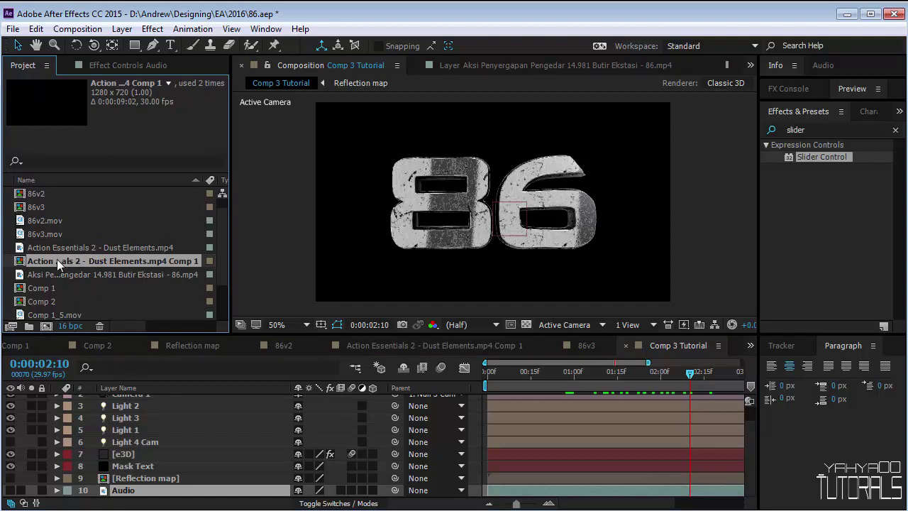
drag(88, 259, 171, 471)
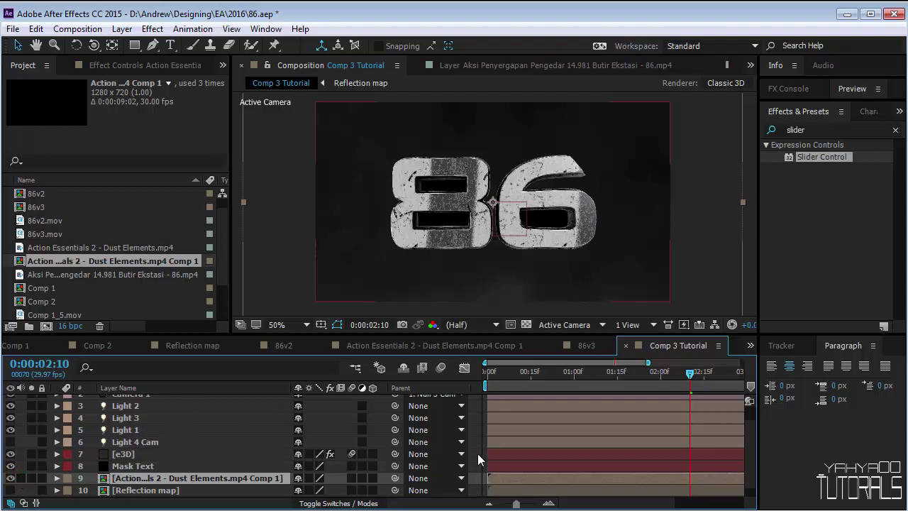
- Open the nested dust elements composition and scrub through its footage to 0:00:21:27
double_click(117, 478)
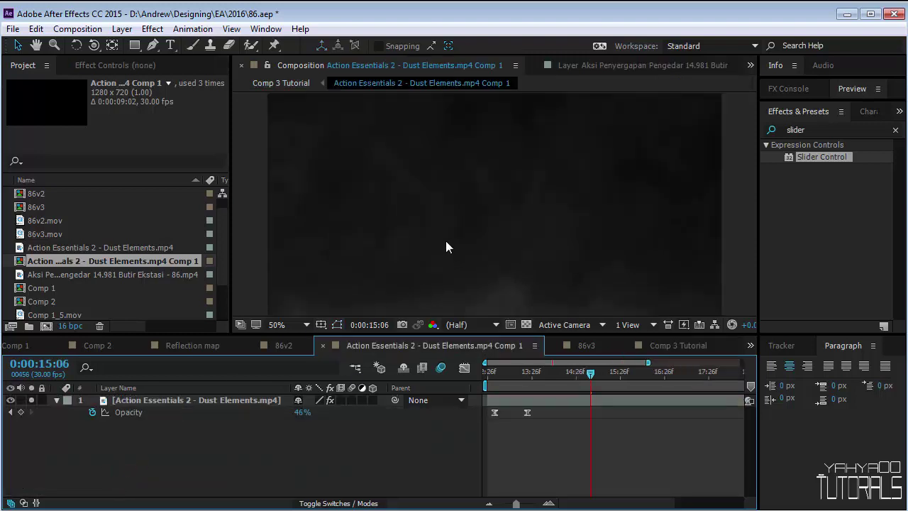
scroll(446, 236, down, 1)
click(177, 401)
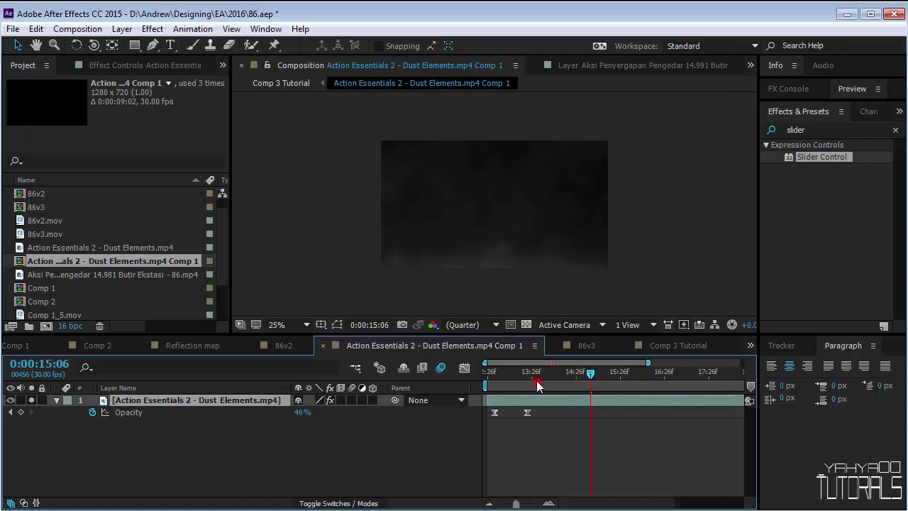
drag(537, 384, 762, 391)
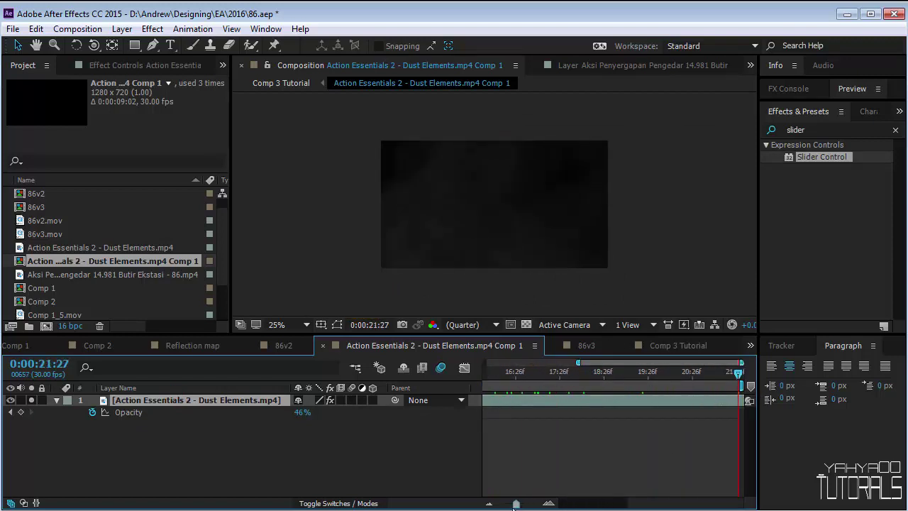
drag(515, 505, 503, 505)
- Return to Comp 3 Tutorial and scrub to 0:00:02:21 to check the dust behind the 86 text
click(678, 346)
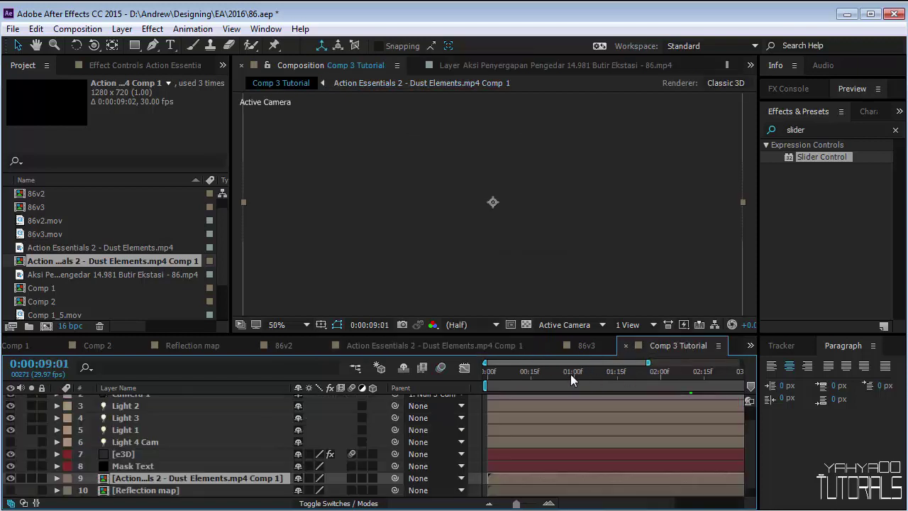
drag(508, 376, 577, 376)
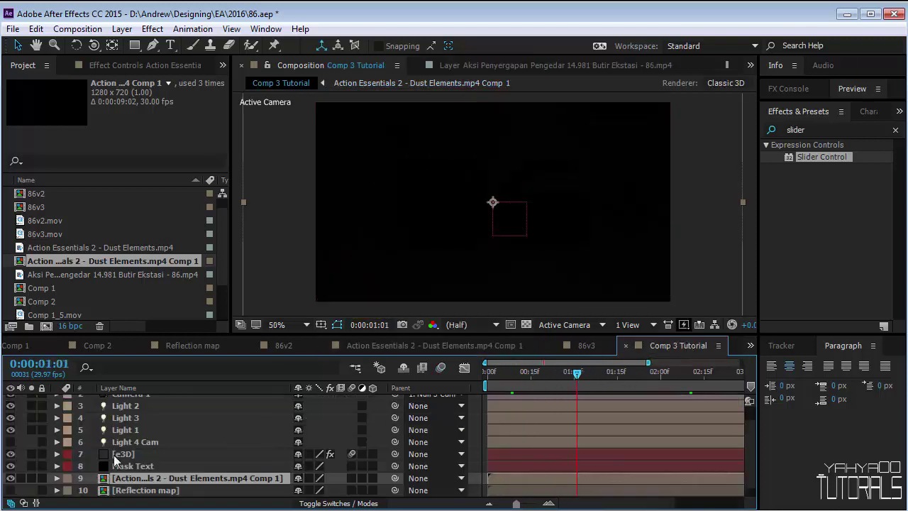
drag(665, 375, 723, 378)
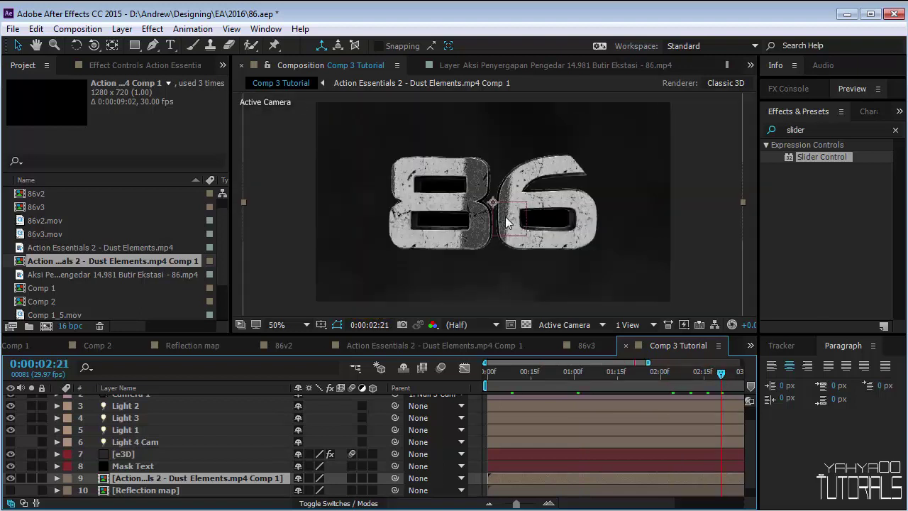
- Solo the Mask Text layer to examine its 86 mask outlines, and turn its solo off again
click(142, 466)
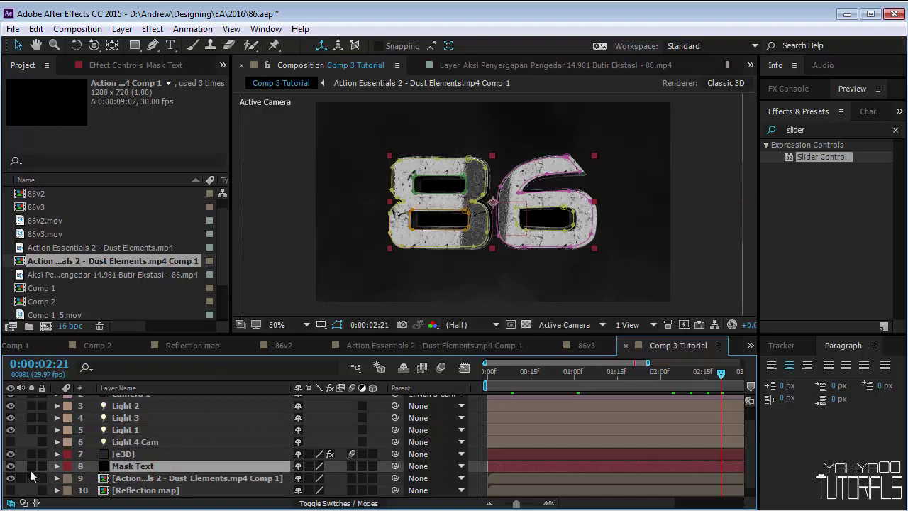
click(31, 466)
scroll(490, 190, up, 2)
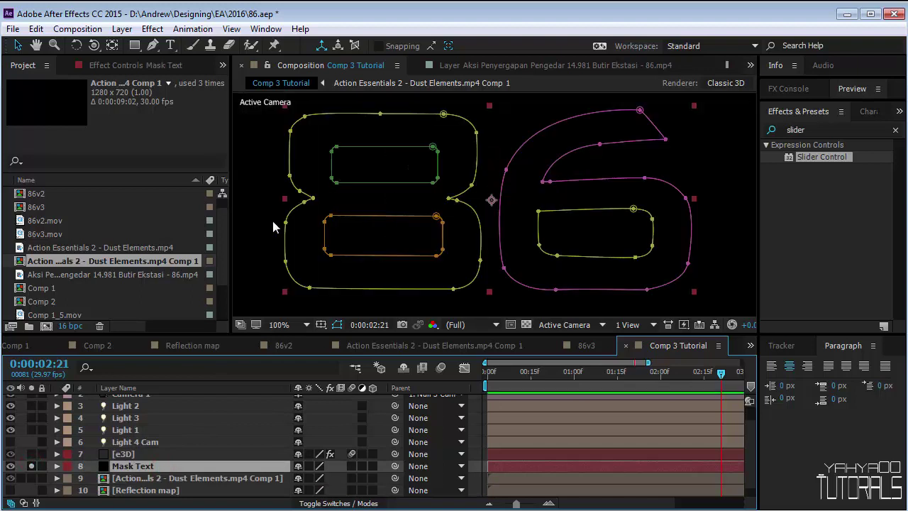
scroll(160, 437, up, 1)
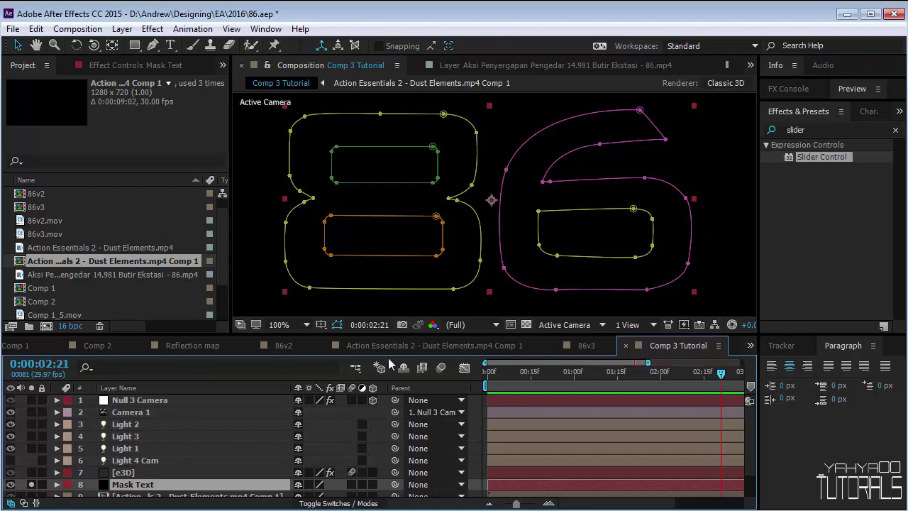
click(31, 484)
scroll(482, 167, down, 2)
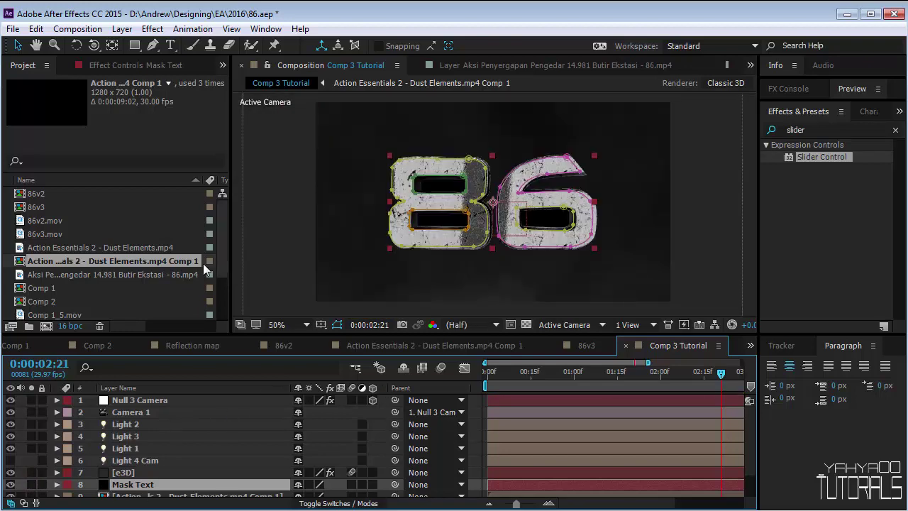
- Open the Reflection map composition to examine its pattern, and return to Comp 3 Tutorial at 0:00:01:16
scroll(106, 262, up, 1)
scroll(191, 466, down, 2)
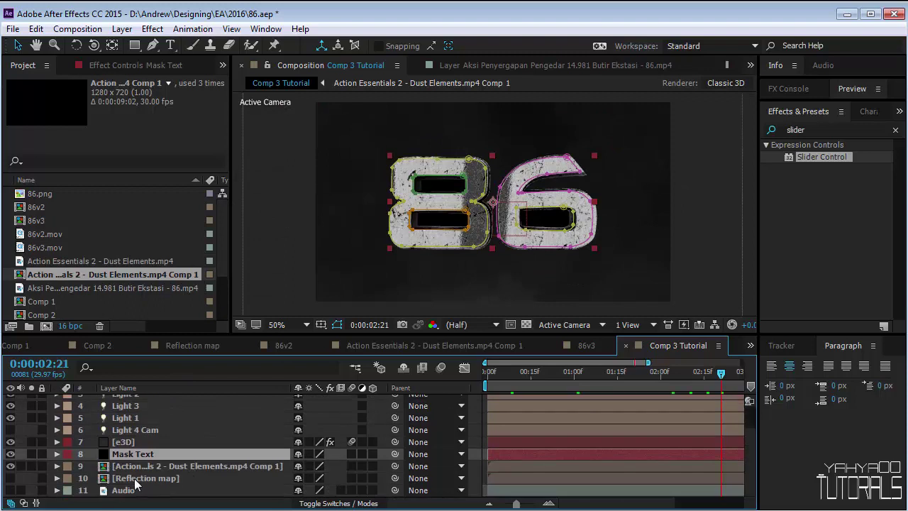
click(135, 479)
double_click(134, 480)
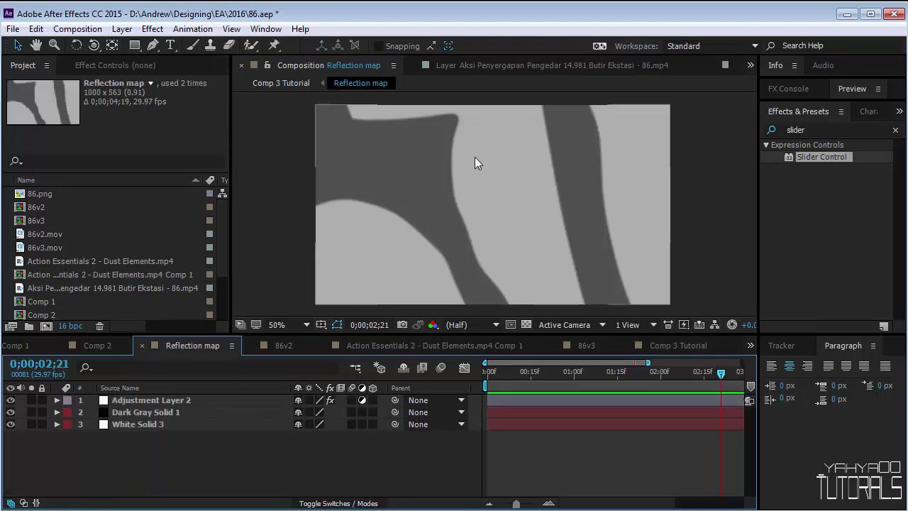
click(698, 343)
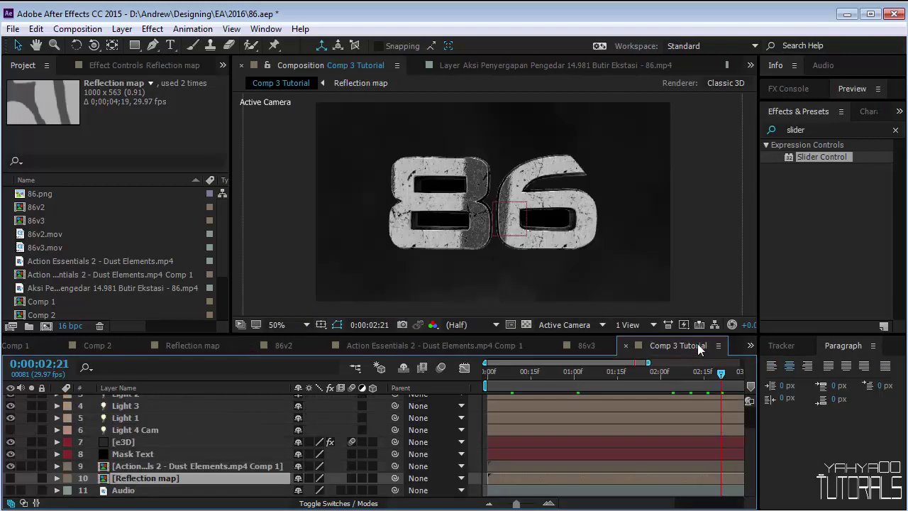
drag(564, 377, 621, 378)
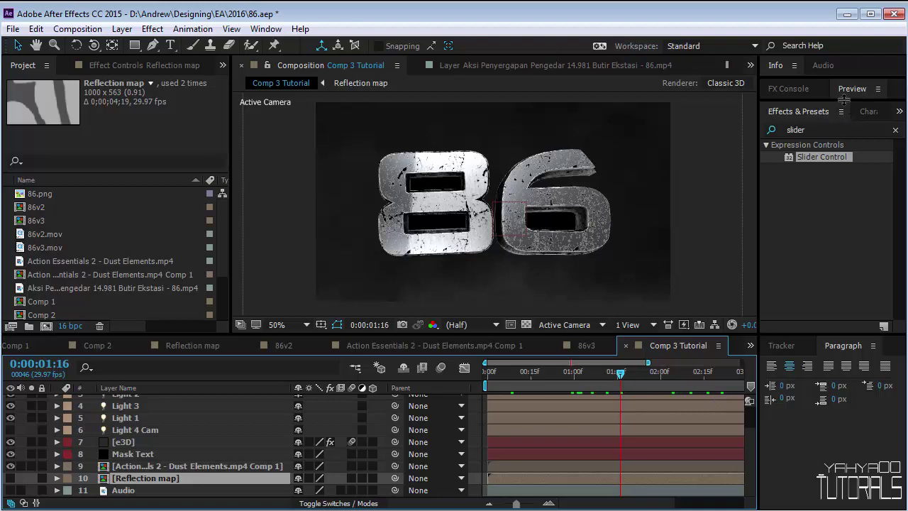
- Enlarge the Preview panel until its frame rate, skip and resolution settings are accessible
drag(843, 100, 872, 300)
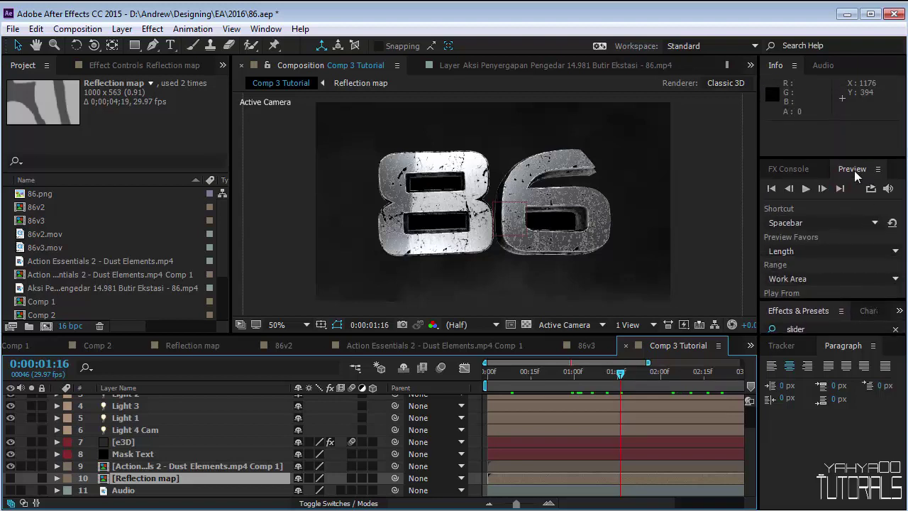
drag(843, 157, 834, 93)
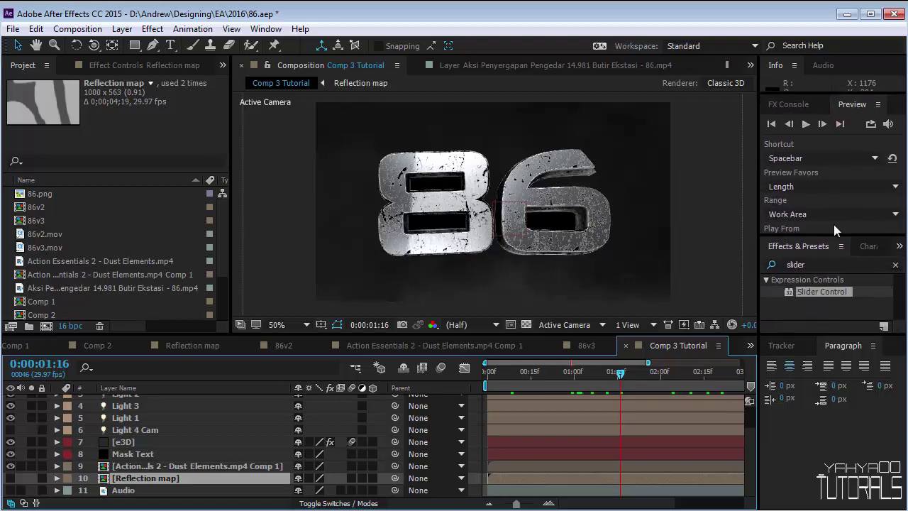
drag(832, 233, 840, 342)
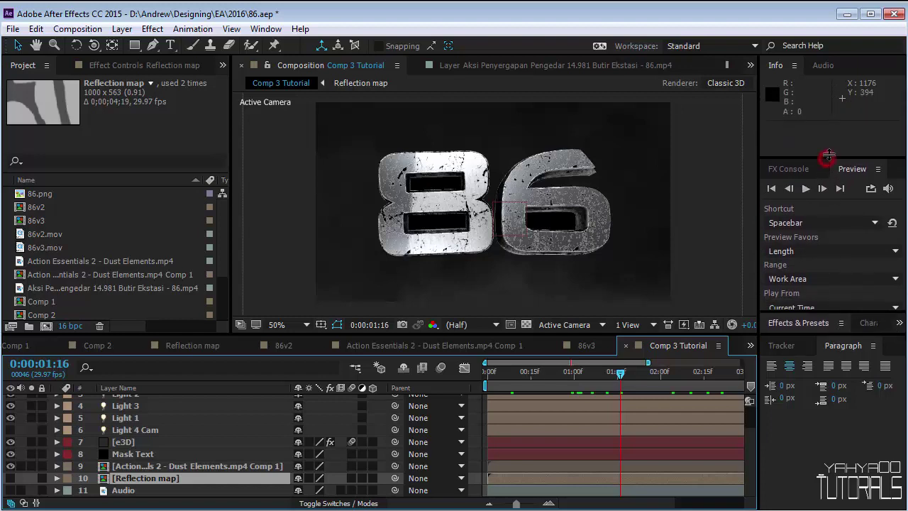
drag(827, 160, 827, 91)
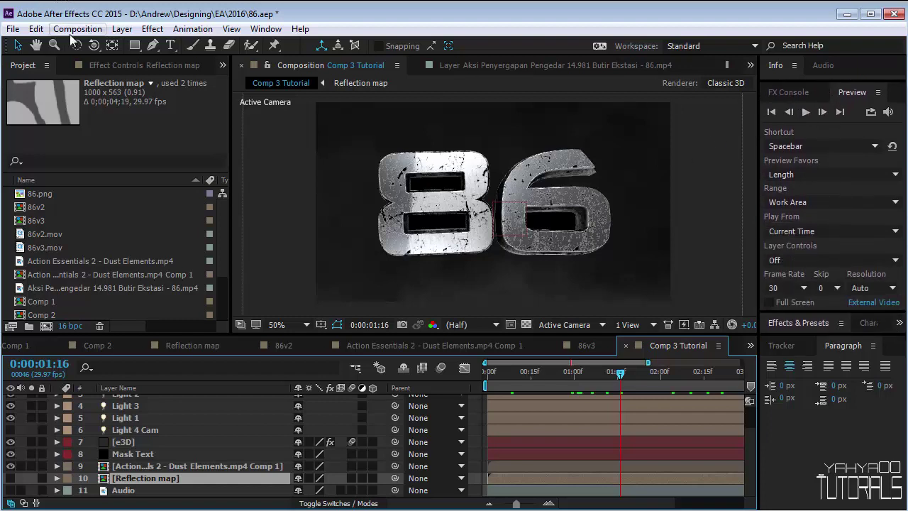
- Purge all memory and the disk cache
click(36, 29)
mouse_move(177, 333)
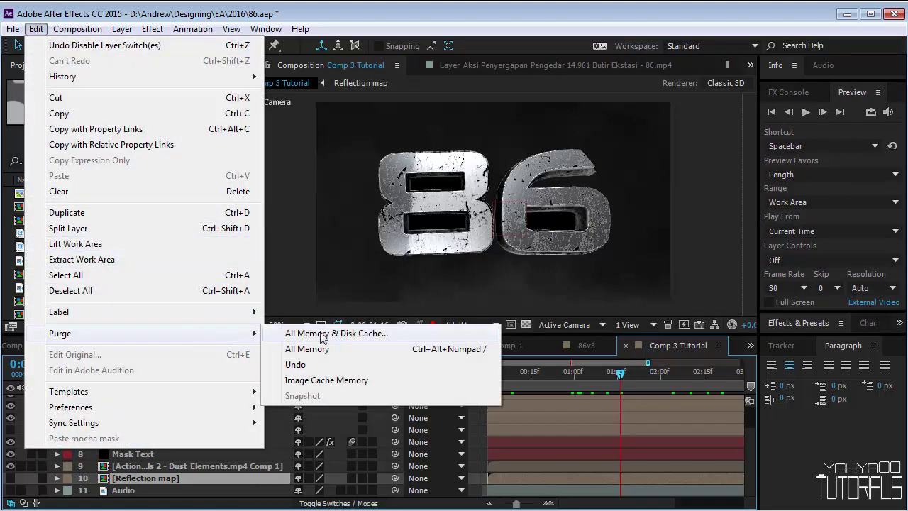
click(321, 333)
click(513, 283)
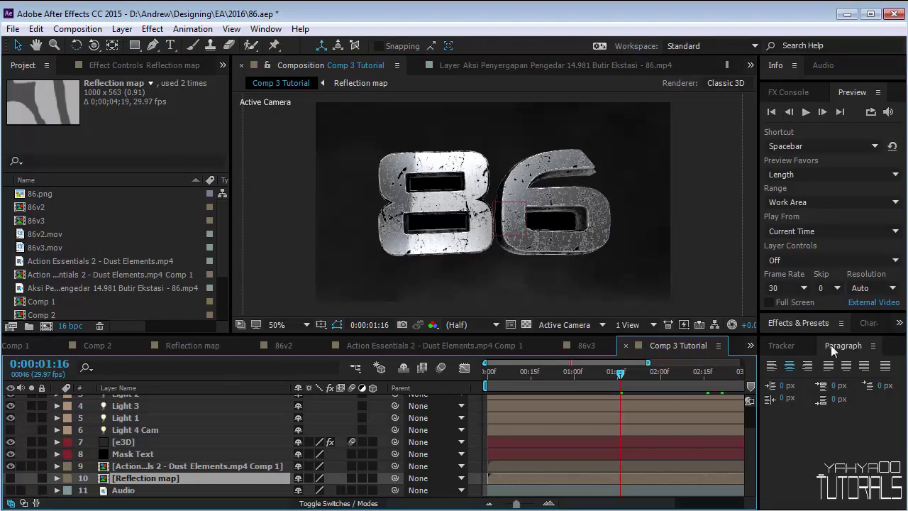
- Set the preview frame skip to 1 and play Comp 3 Tutorial with its full duration in the timeline
click(803, 288)
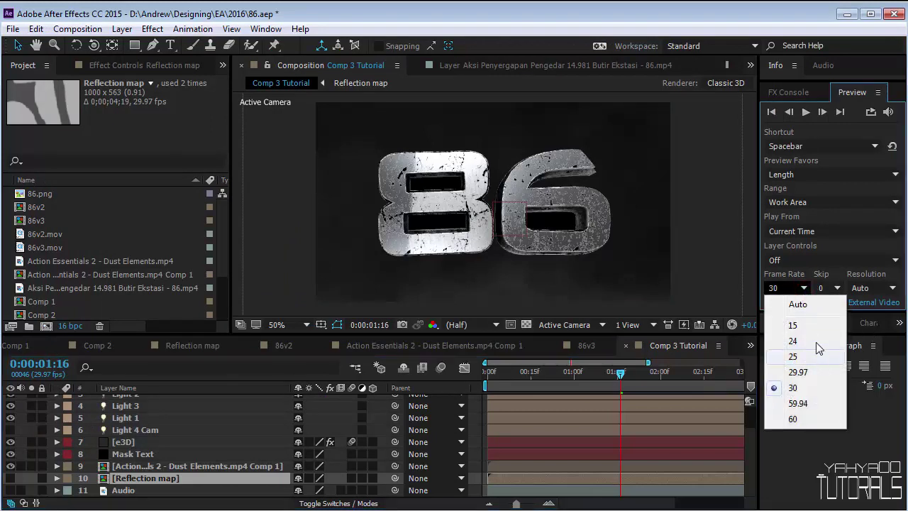
click(836, 288)
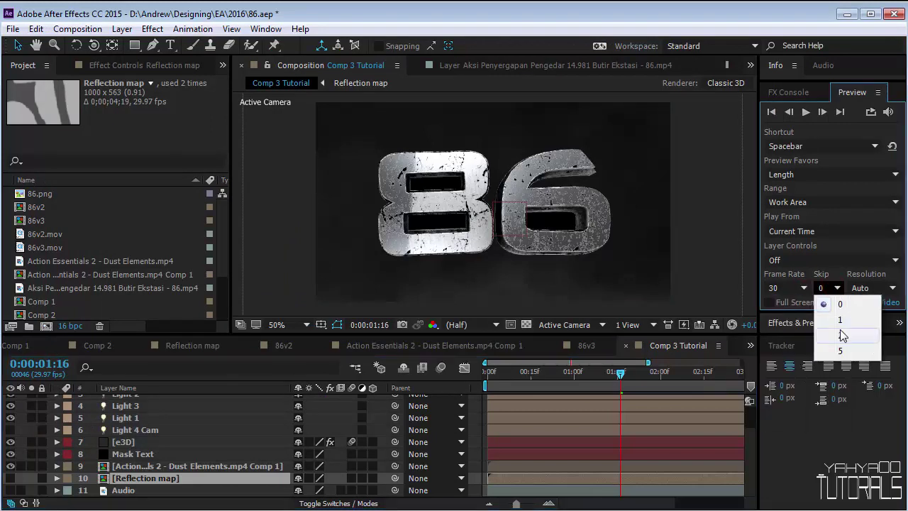
click(840, 322)
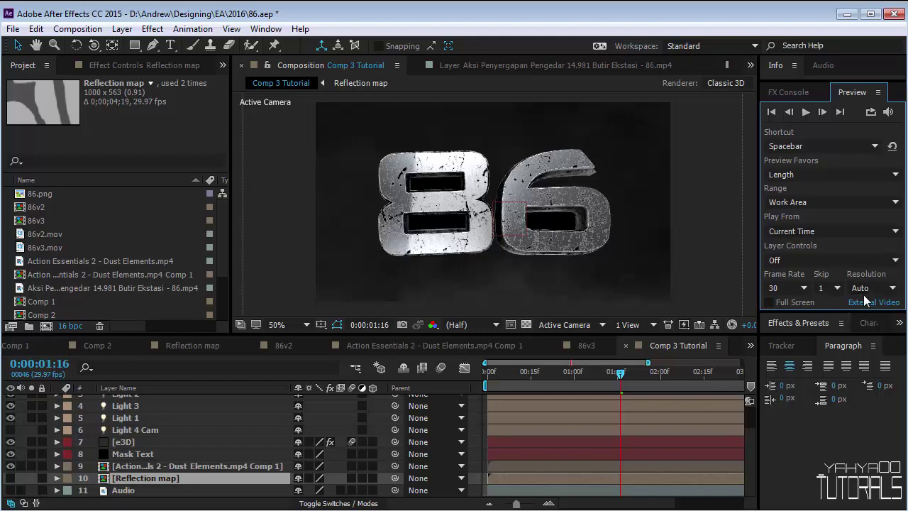
key(space)
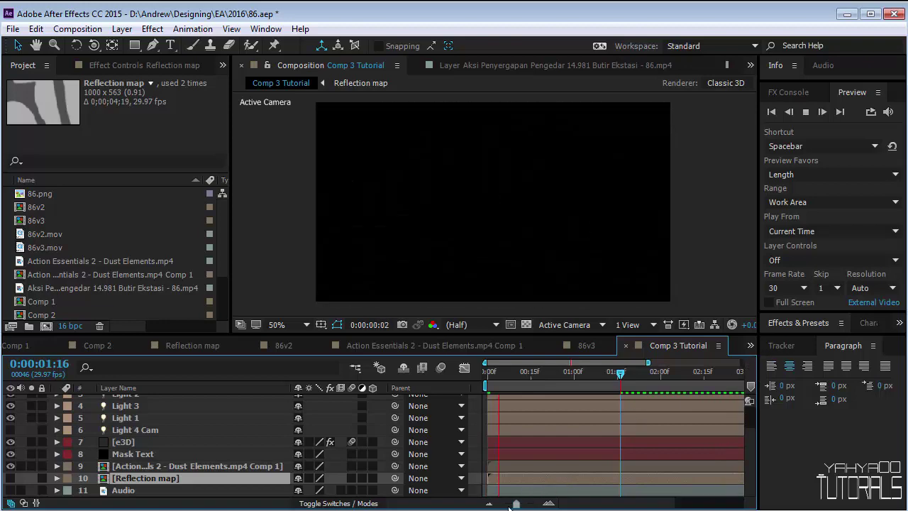
drag(515, 503, 504, 504)
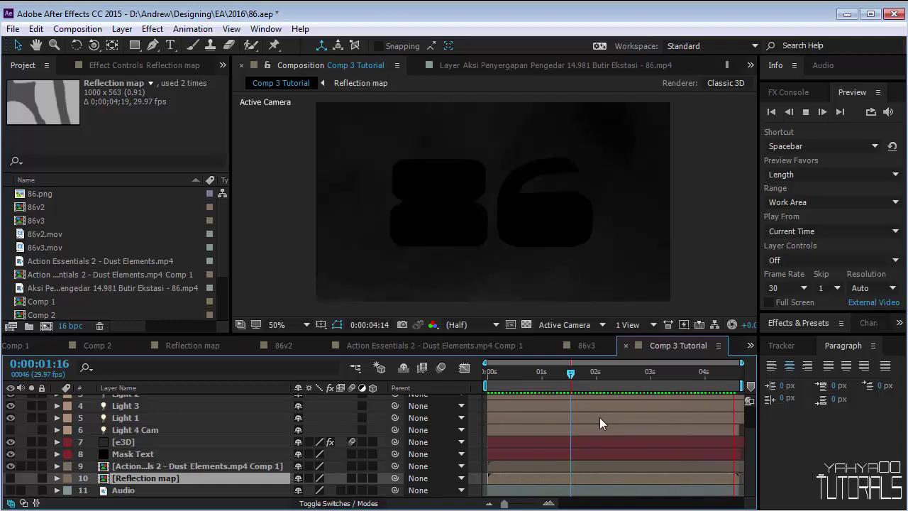
- Hide the Mask Text layer after checking around 0:00:04:06, and preview the animation from the beginning
drag(595, 374, 716, 374)
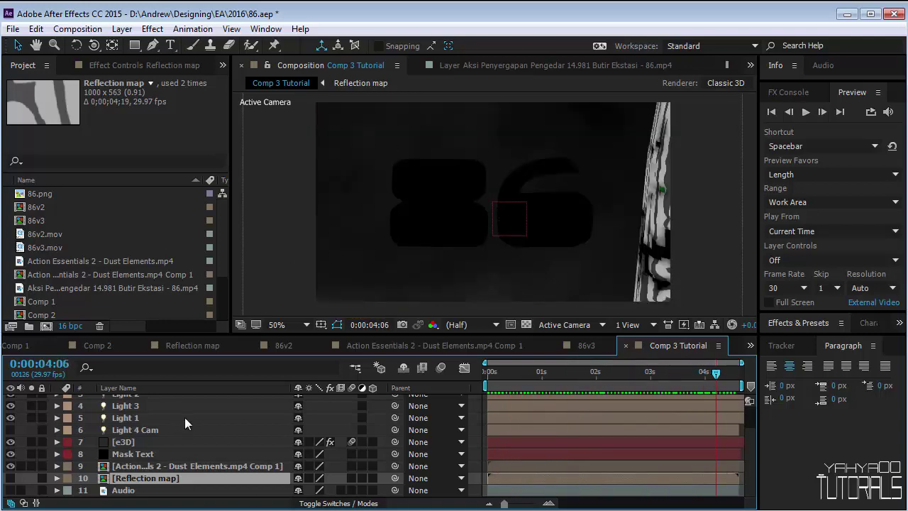
click(11, 454)
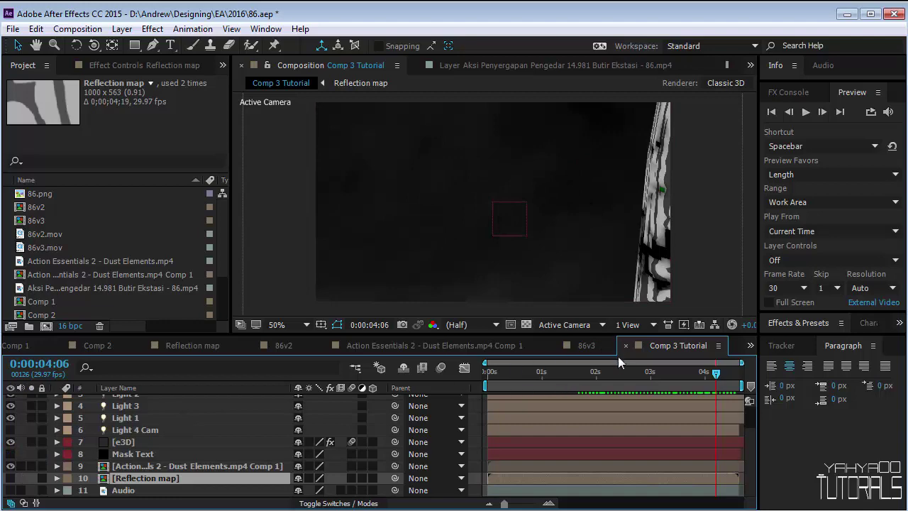
key(space)
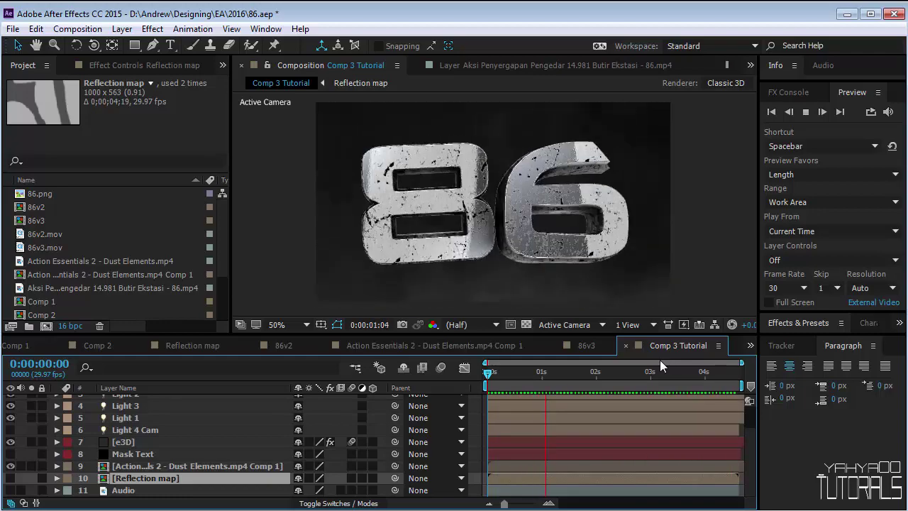
- Compare the frame at 0:00:03:14 with the Audio layer's video shown and hidden, leaving the layer hidden
click(614, 371)
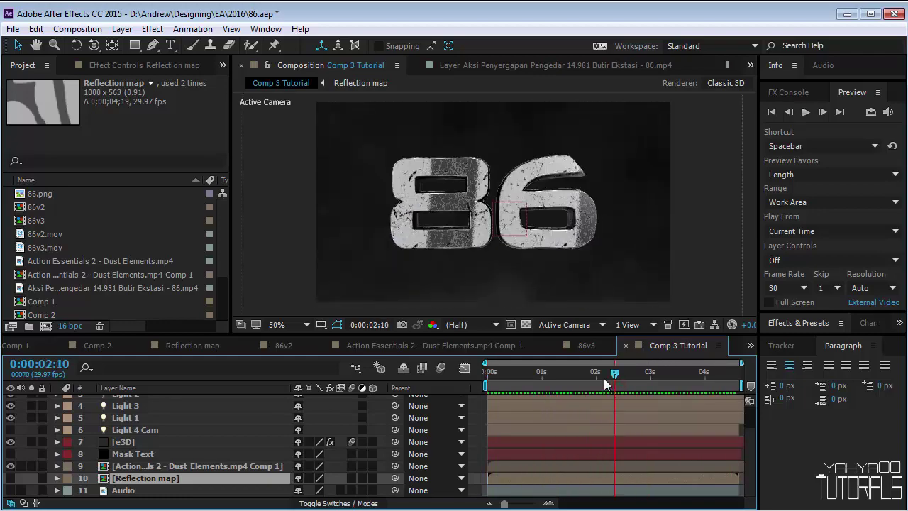
drag(656, 376, 676, 376)
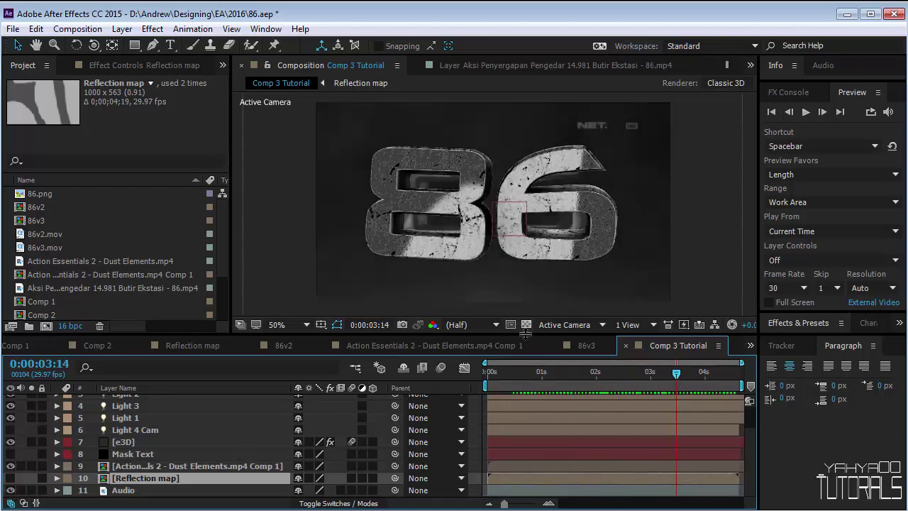
click(113, 491)
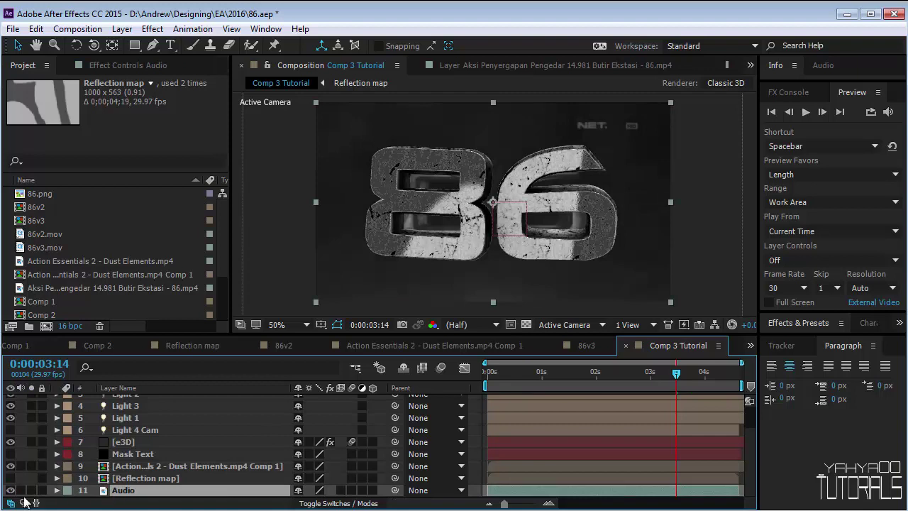
click(10, 491)
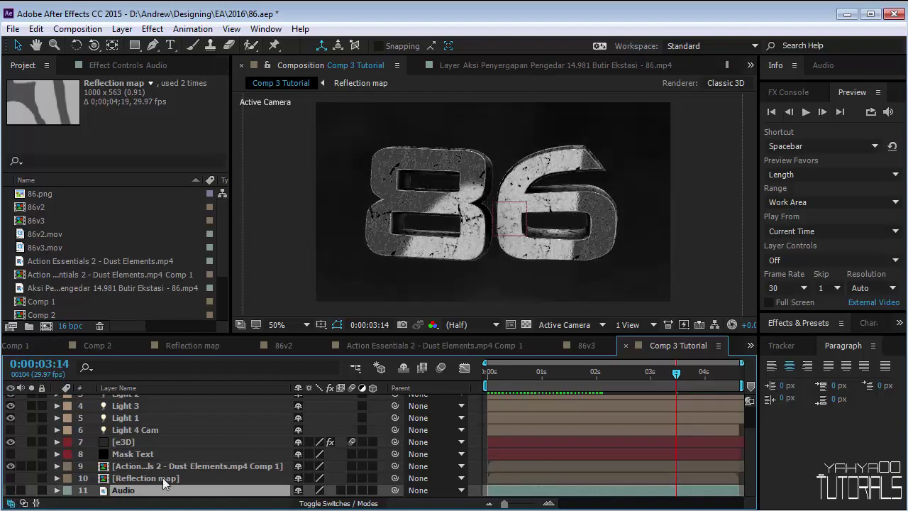
click(10, 490)
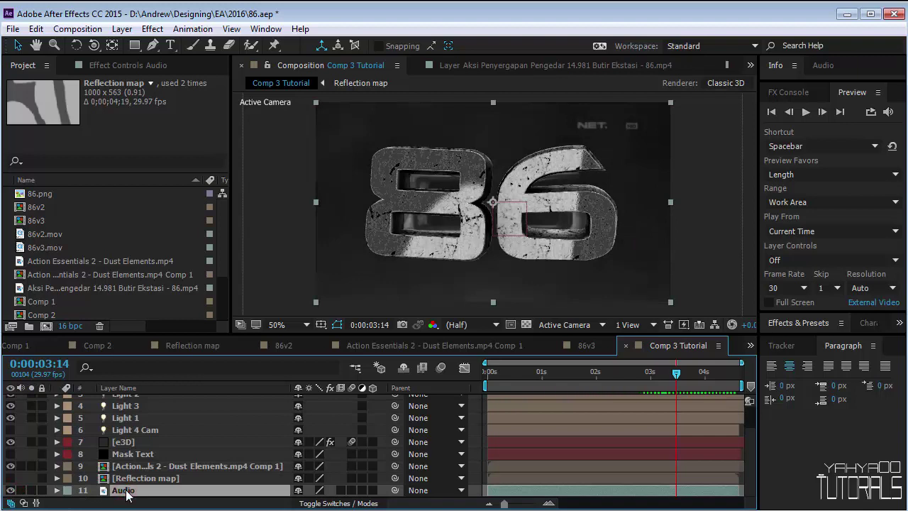
click(8, 490)
click(10, 491)
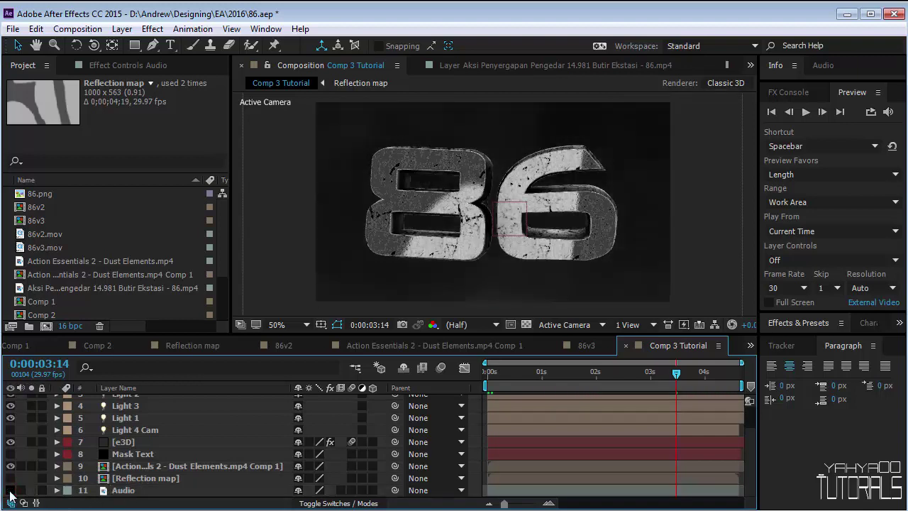
click(10, 490)
click(151, 493)
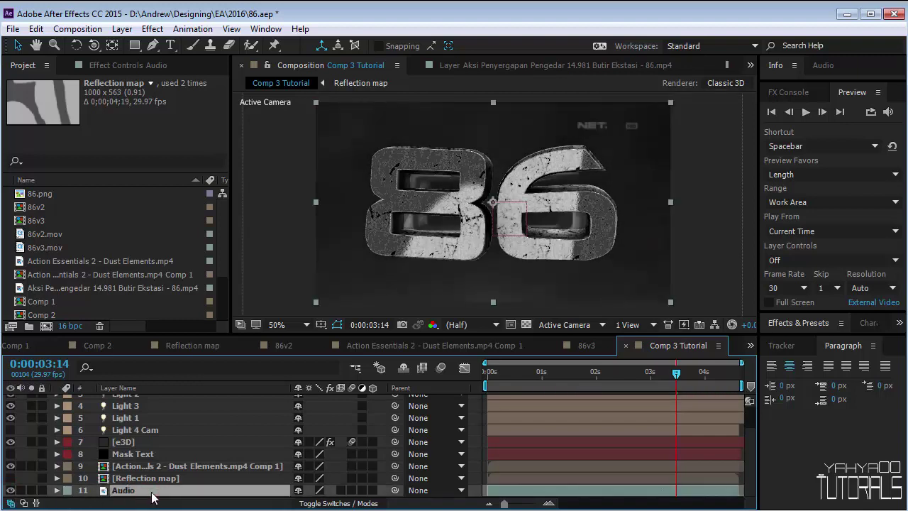
click(10, 490)
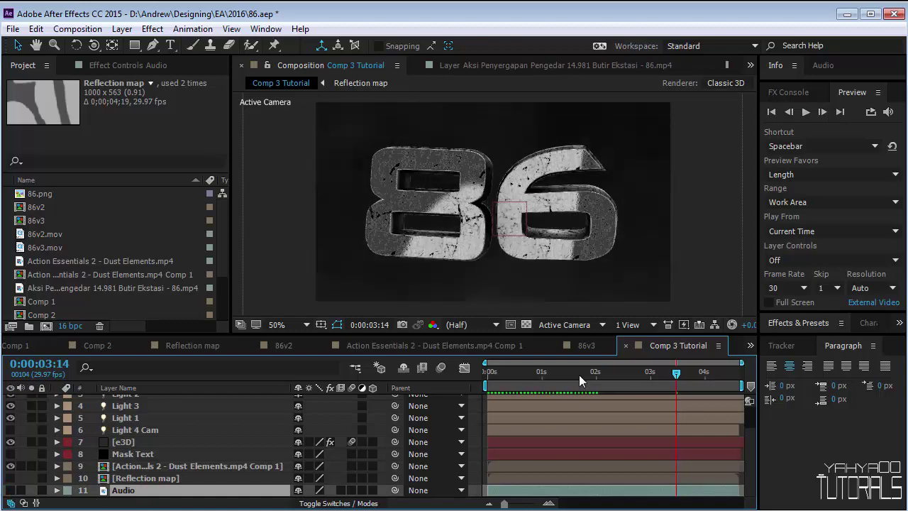
- Return to 0:00:00:00 and preview the 86 animation from the beginning
click(558, 376)
drag(540, 377, 472, 383)
key(space)
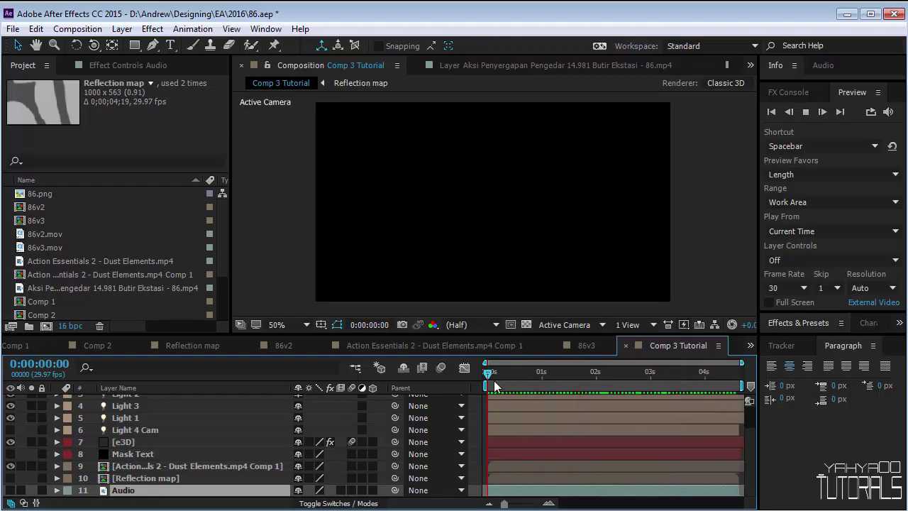